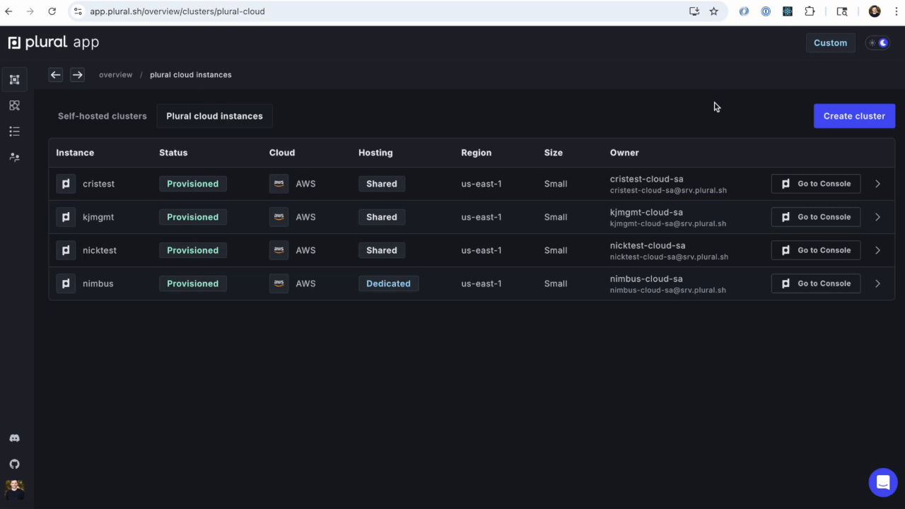
Step: Start creating a new cluster hosted on Plural Cloud with the Shared hosting option
left_click(853, 118)
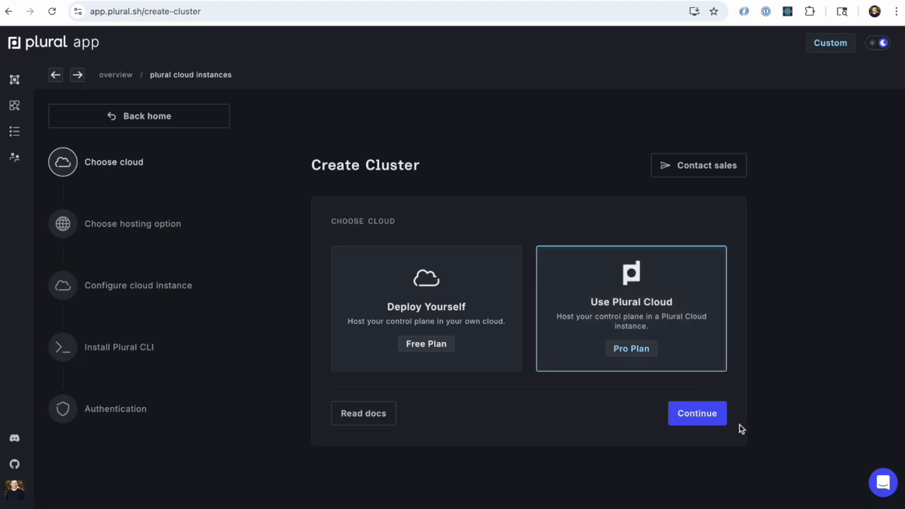
left_click(713, 419)
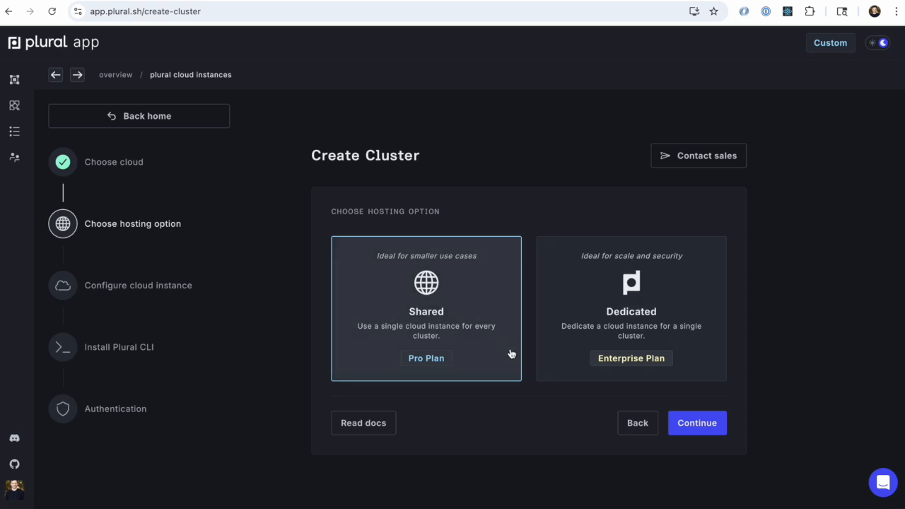
left_click(711, 421)
Step: Name the cluster ytdemo, keep size Small on AWS in us-east-1, and confirm its creation
left_click(509, 308)
type("ytdemo")
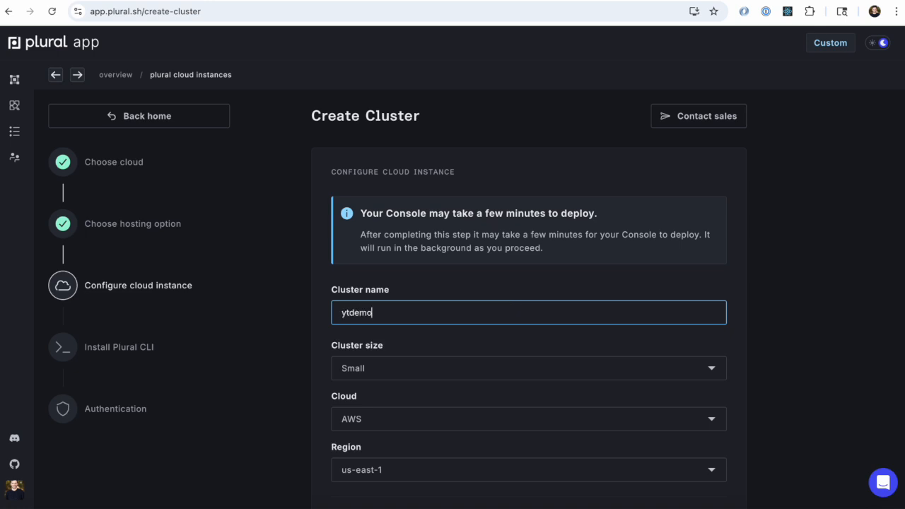
scroll(469, 347, "down", 2)
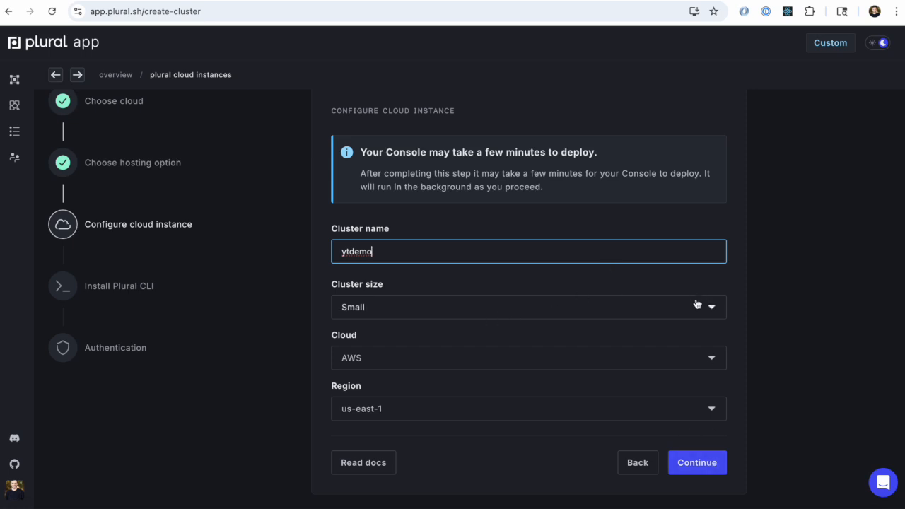
left_click(714, 469)
left_click(557, 297)
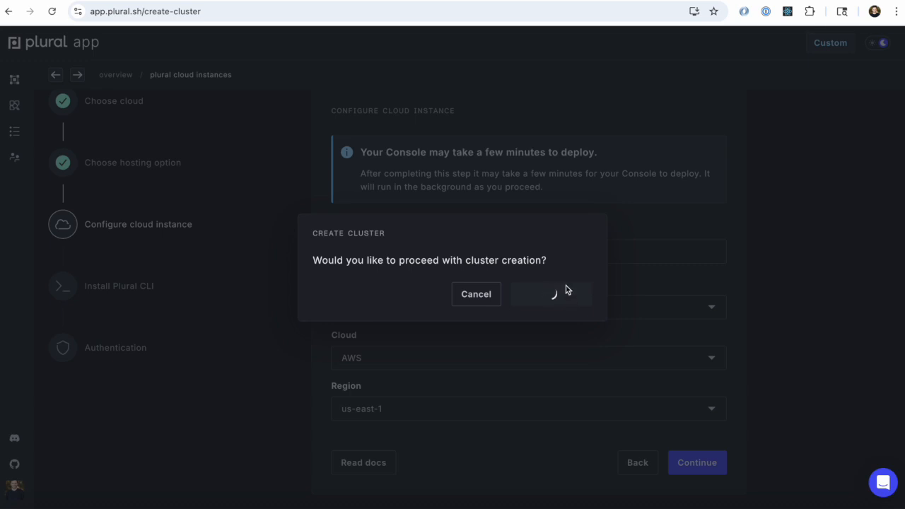
Step: Proceed past the Plural CLI installation instructions, open the new console and sign in, allowing it access to the profile
scroll(297, 226, "down", 1)
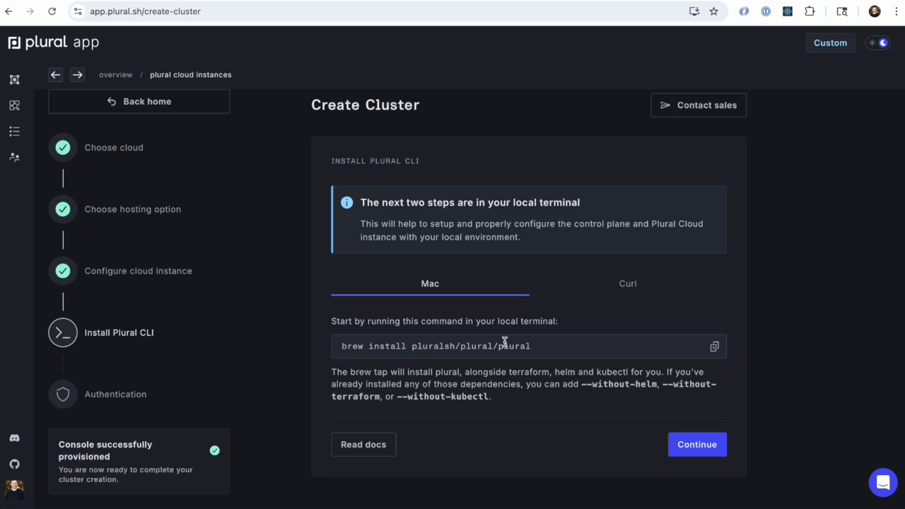
left_click(707, 455)
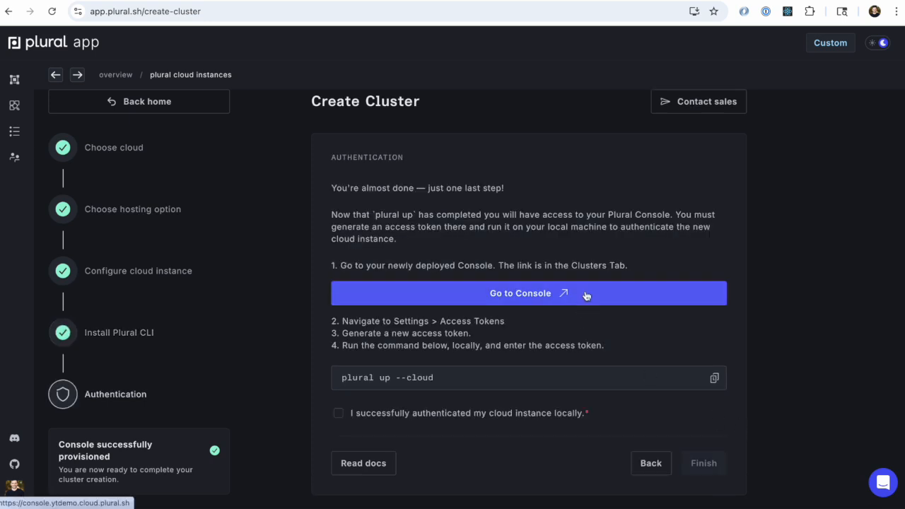
triple_click(415, 378)
left_click(542, 307)
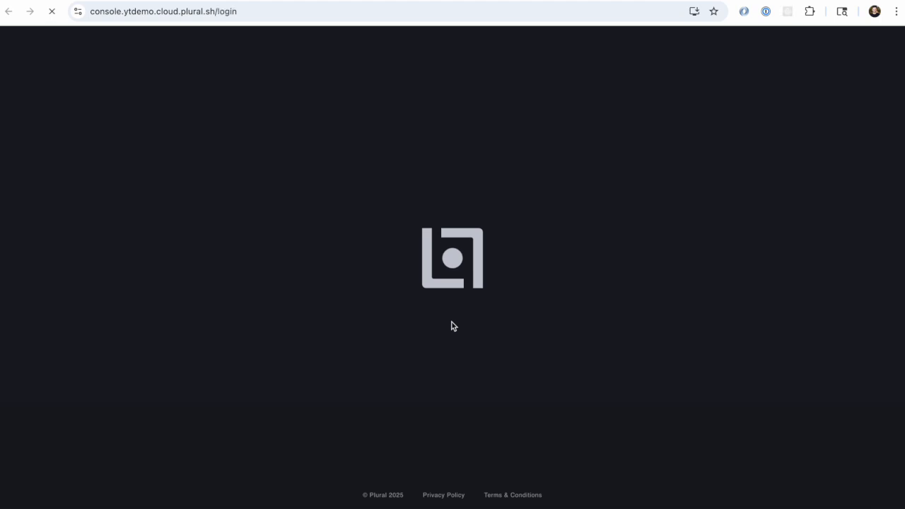
left_click(445, 289)
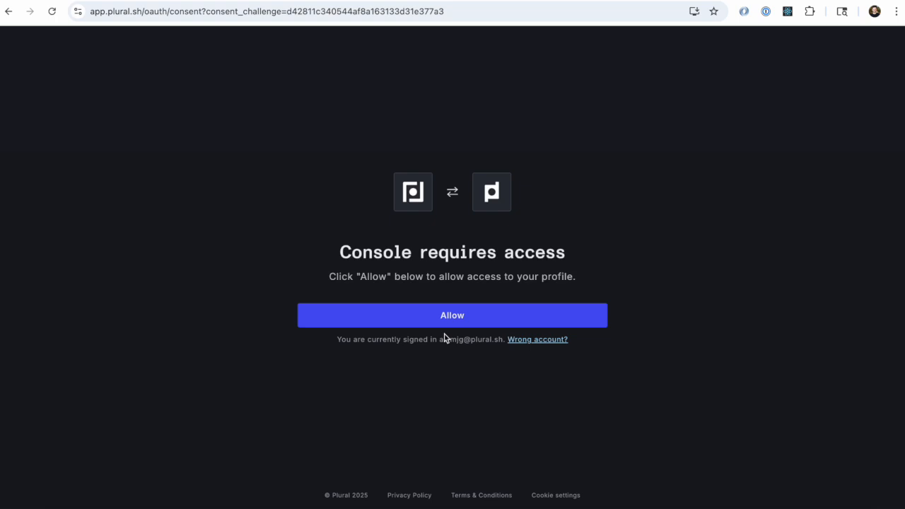
left_click(452, 315)
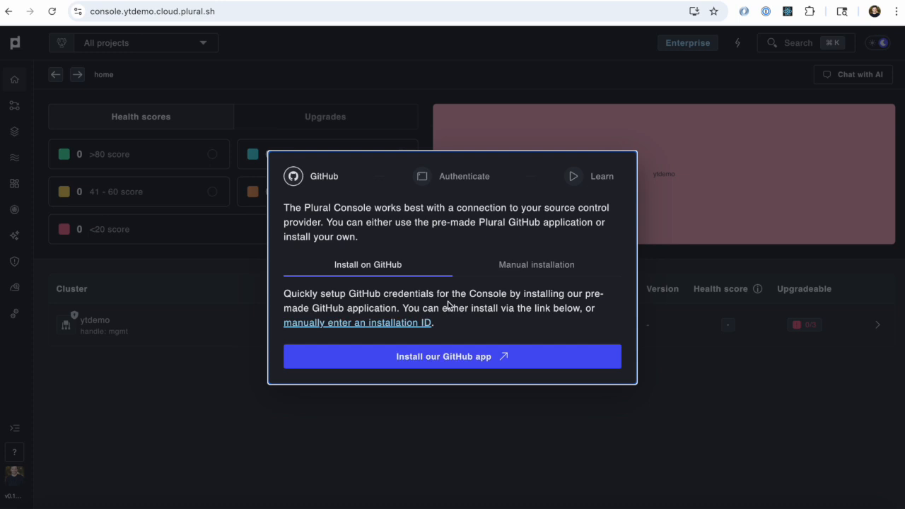
Step: Choose manual entry of the GitHub installation ID and open the pluralsh organization's settings on GitHub in a new tab
left_click(412, 324)
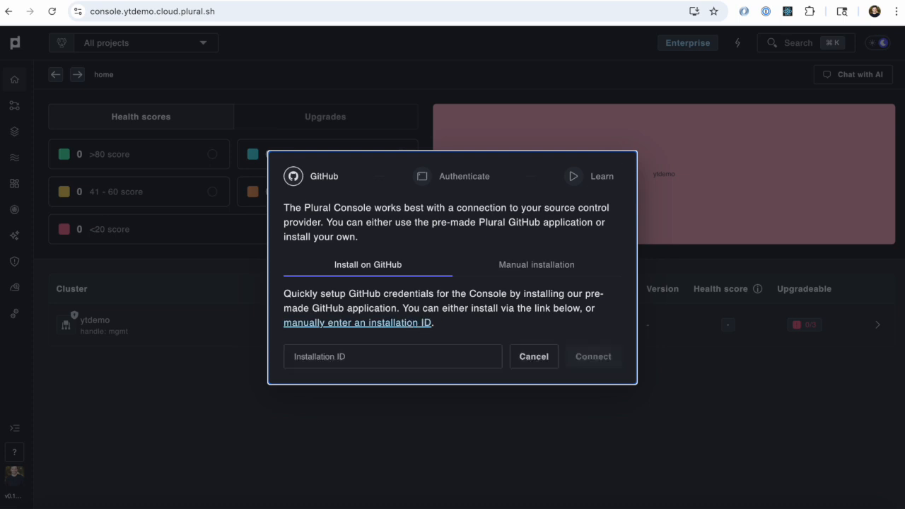
key("ctrl+t")
type("github.com/pluralsh/")
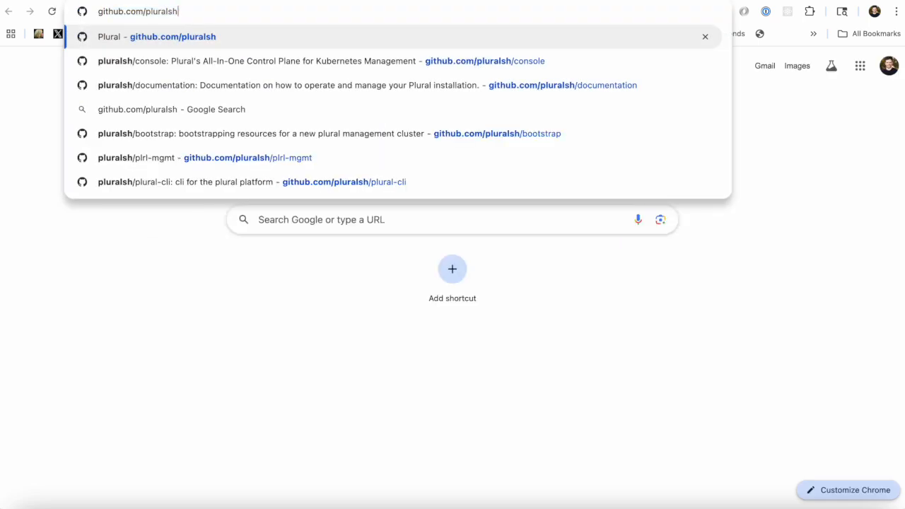
key("Return")
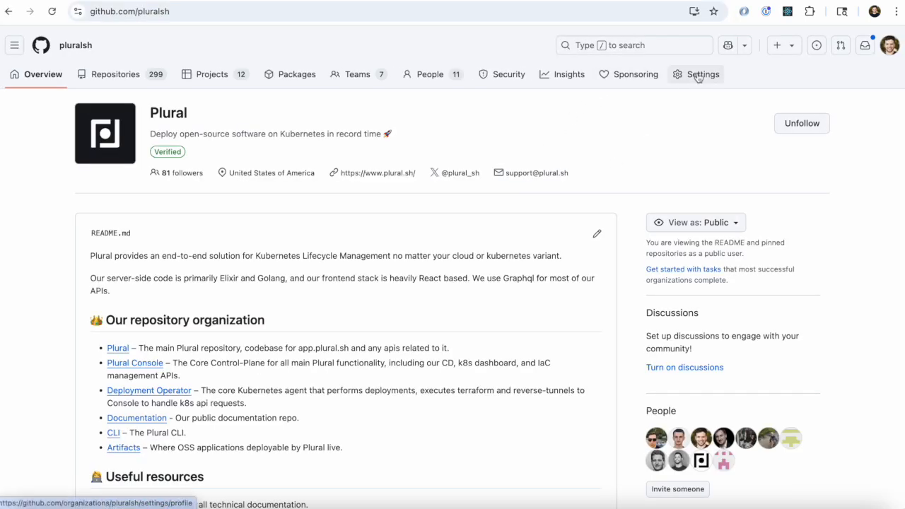
left_click(697, 75)
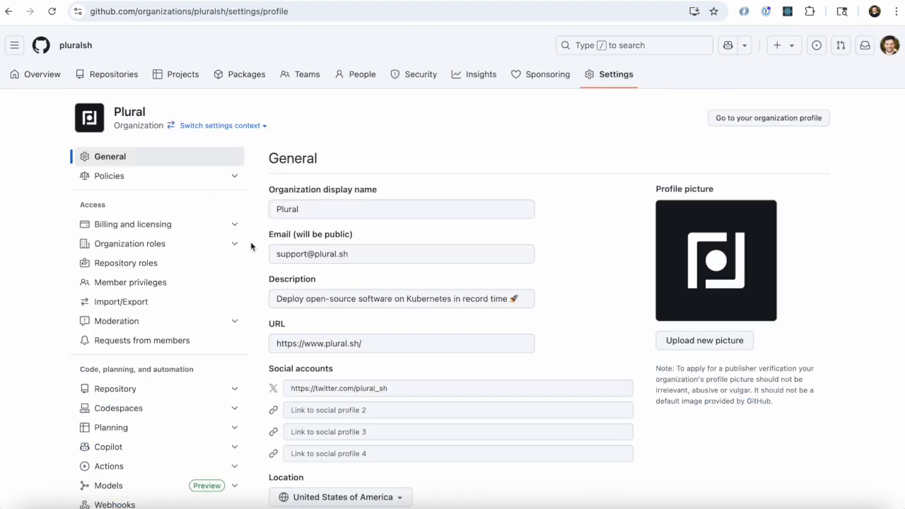
Step: Open the Plural Copilot GitHub App's configuration and copy the installation ID from its URL into the console's GitHub setup
scroll(208, 323, "down", 6)
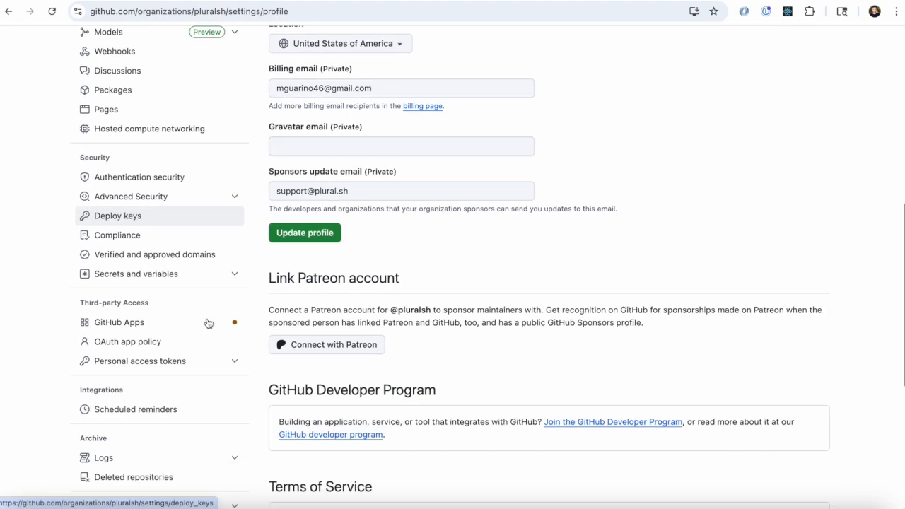
left_click(206, 284)
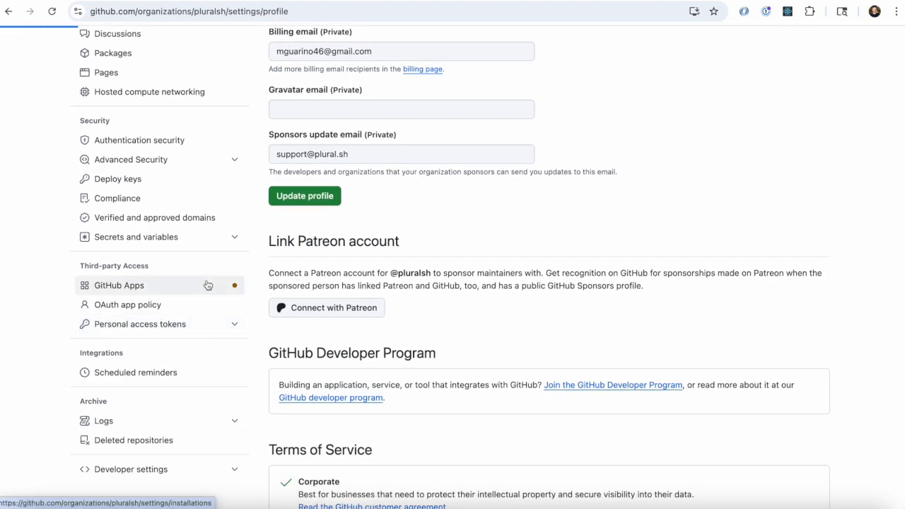
scroll(492, 281, "down", 5)
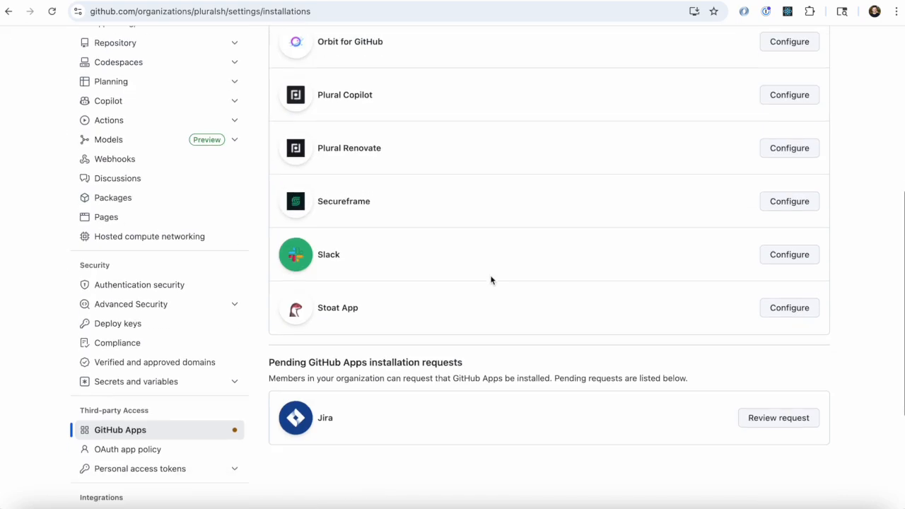
left_click(805, 97)
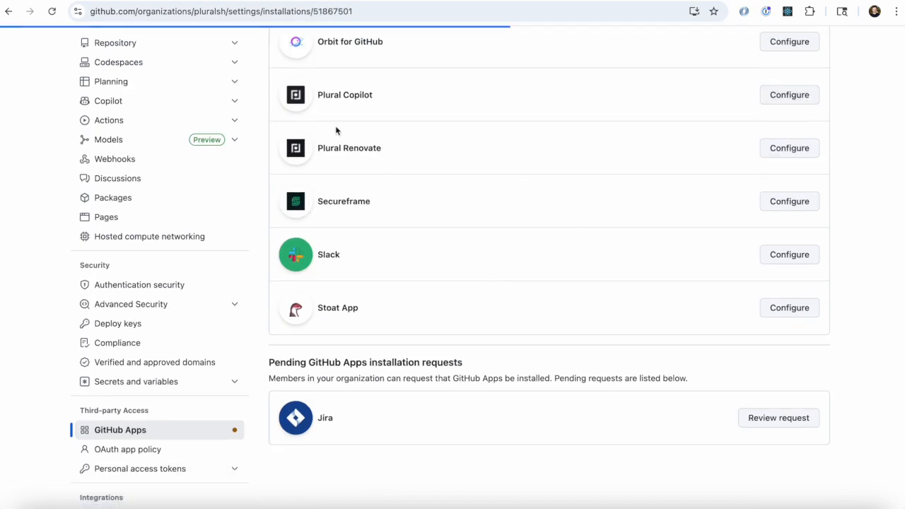
double_click(332, 14)
key("ctrl+c")
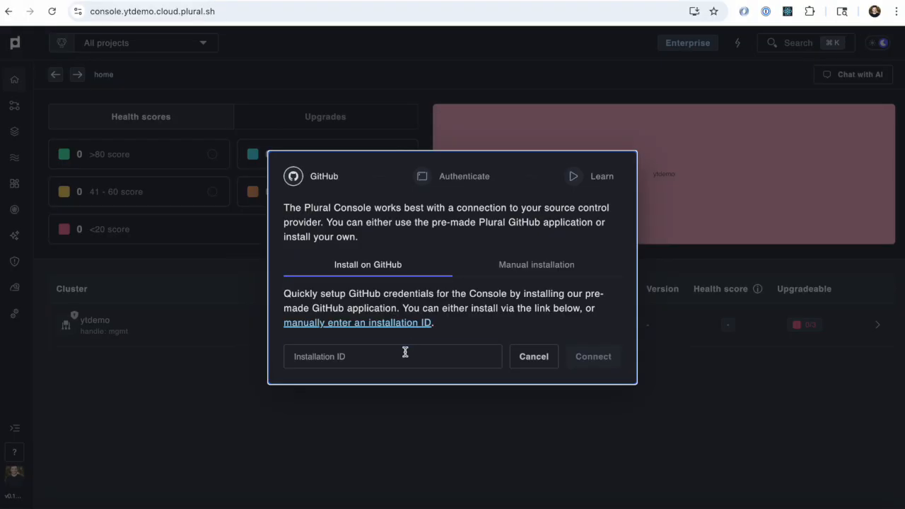
left_click(405, 356)
key("ctrl+v")
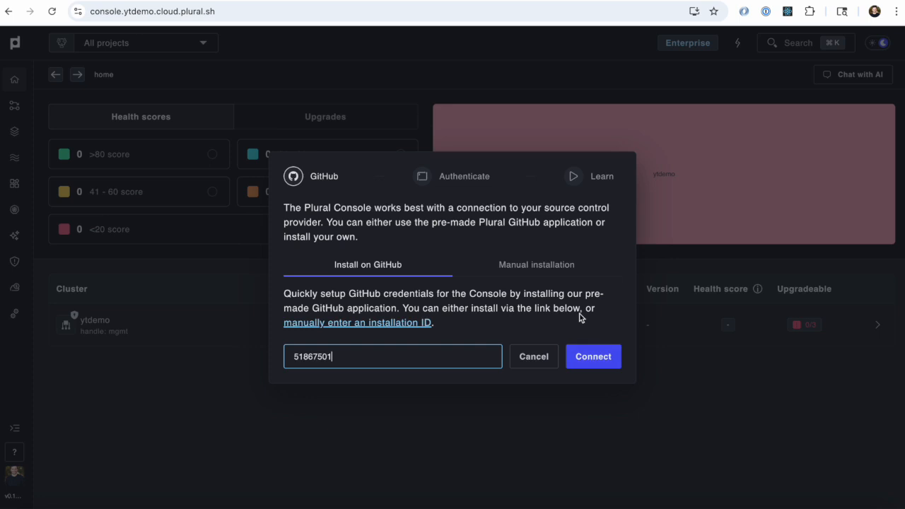
Step: Examine the Git provider types offered for a manual installation
left_click(544, 274)
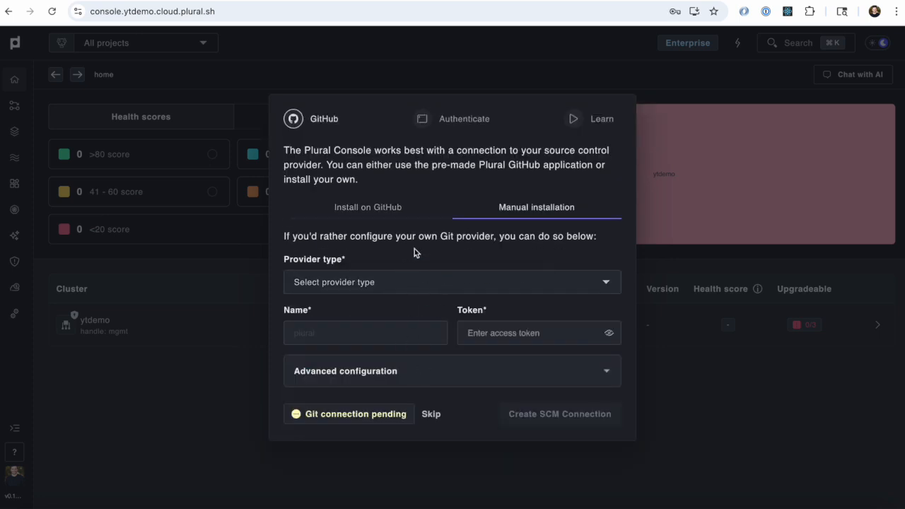
left_click(393, 277)
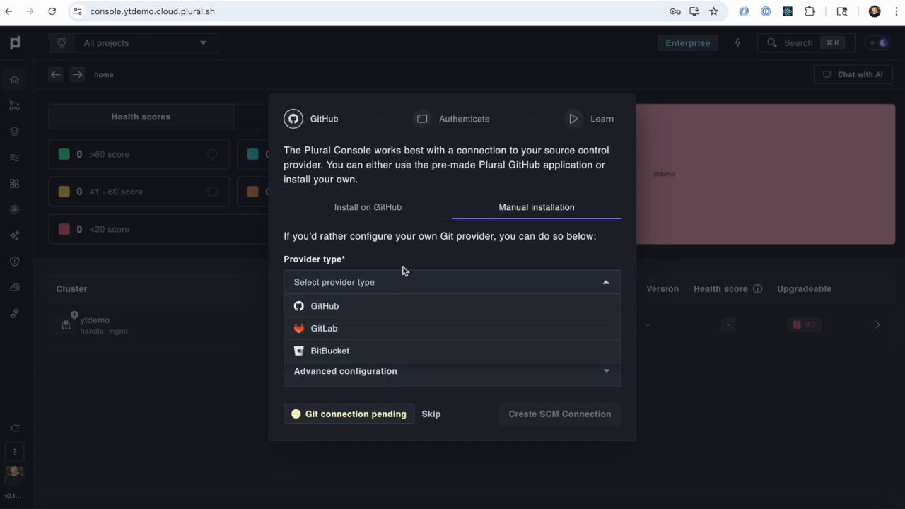
left_click(420, 287)
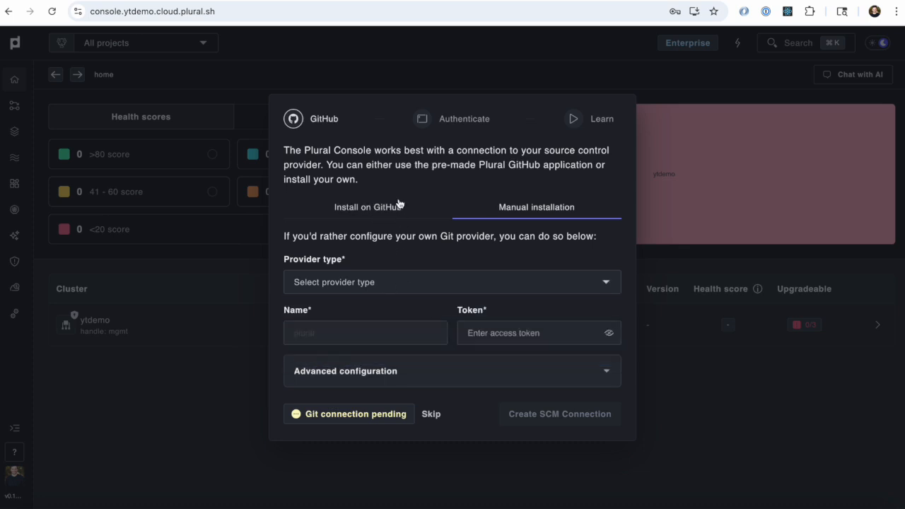
Step: Return to the GitHub app installation option, paste the installation ID and connect it
left_click(399, 206)
left_click(398, 356)
key("super+v")
left_click(593, 357)
Step: Create a webhook with pluralsh as the owner organization
left_click(447, 282)
type("pluralsh")
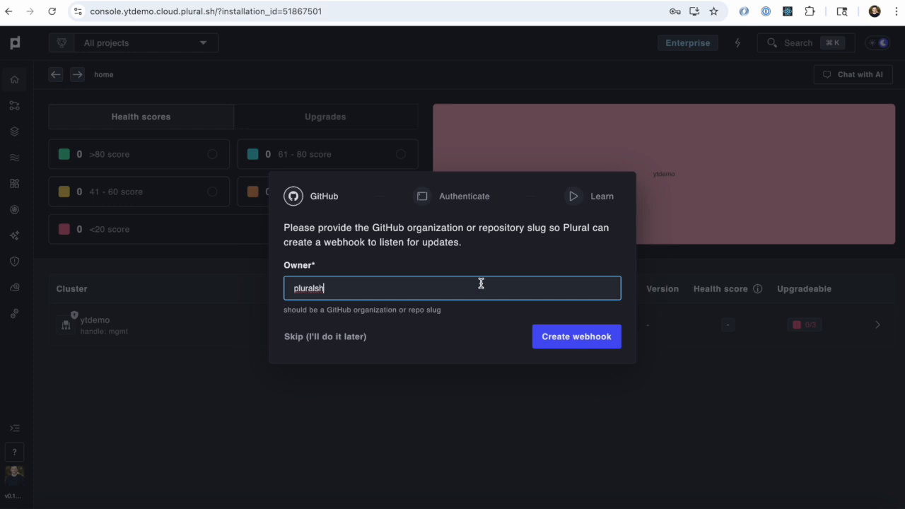
left_click(601, 338)
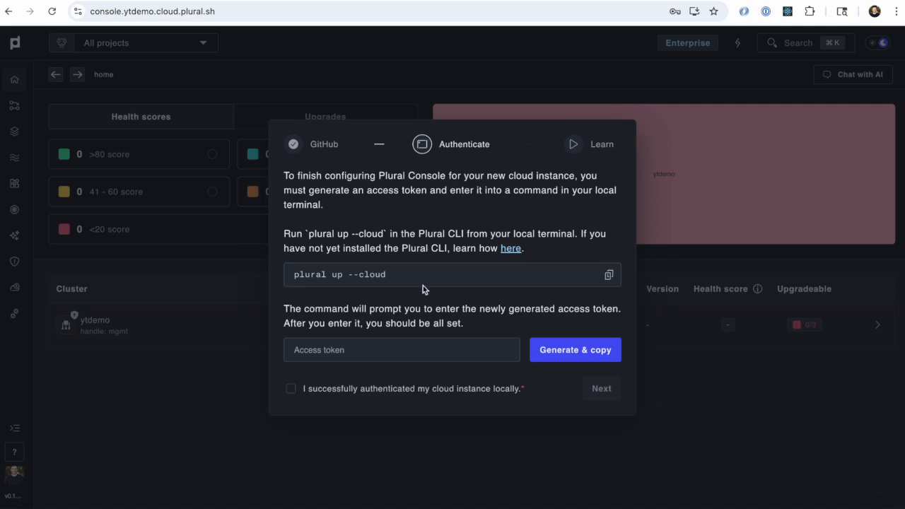
Step: Generate and copy a console access token, then switch to the Cursor terminal and run plural up --cloud
left_click(576, 353)
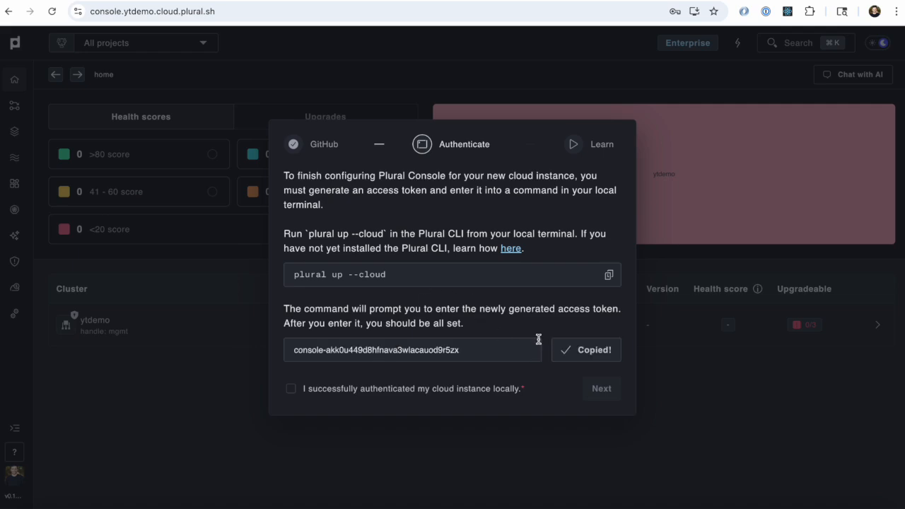
key("ctrl+Right")
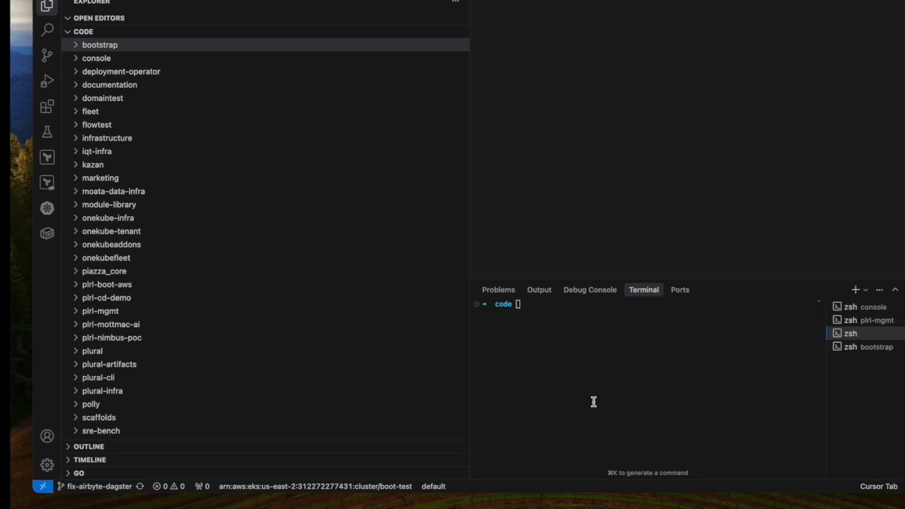
type("plural up --cloud")
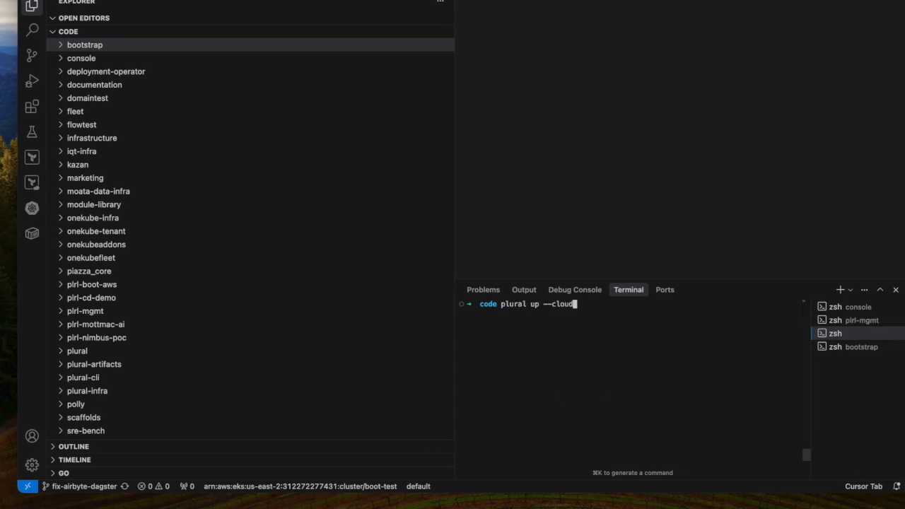
key("Return")
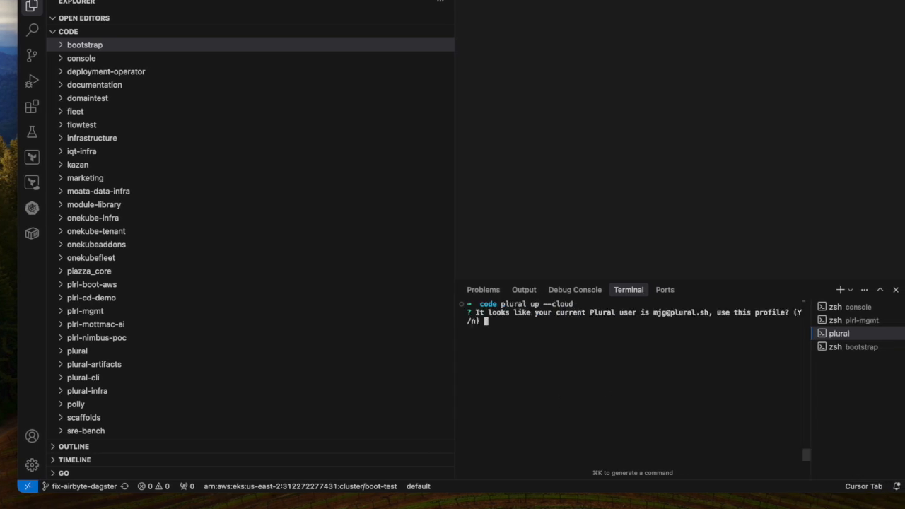
Step: Accept the current Plural user profile and select the ytdemo cluster
key("Return")
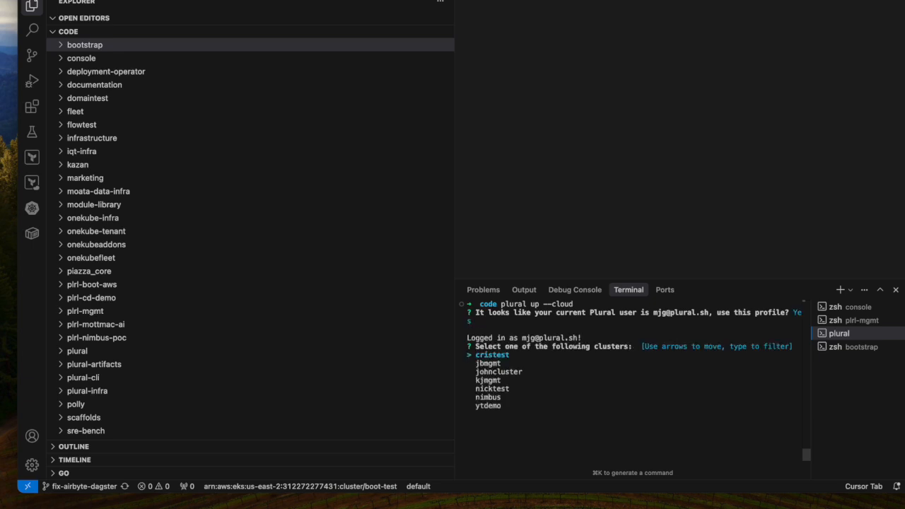
key("Down")
key("Down")
key("Down")
key("Down")
key("Down")
key("Down")
key("Return")
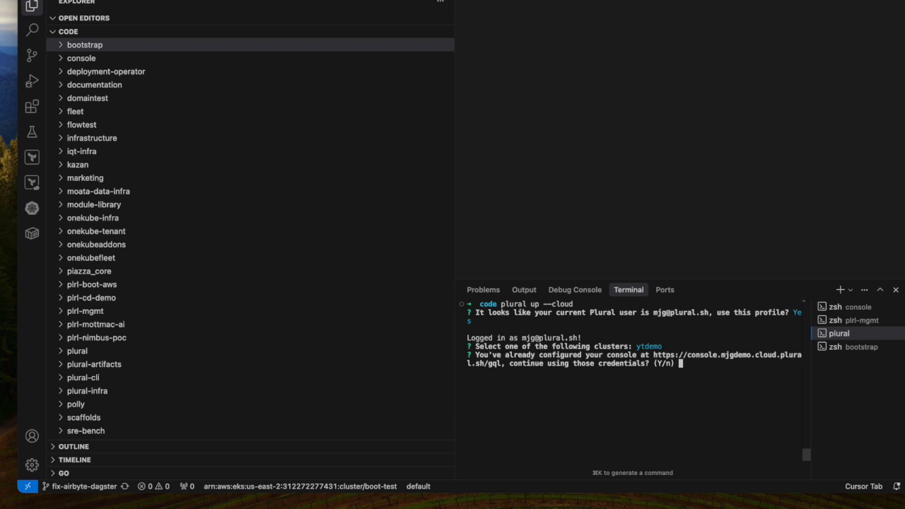
Step: Decline the previously configured console credentials and enter the new console access token
type("n")
key("Return")
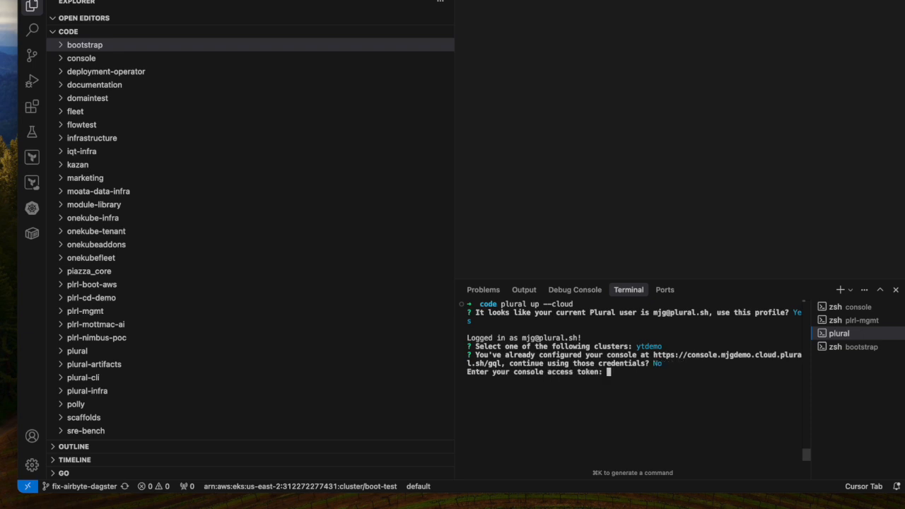
key("Return")
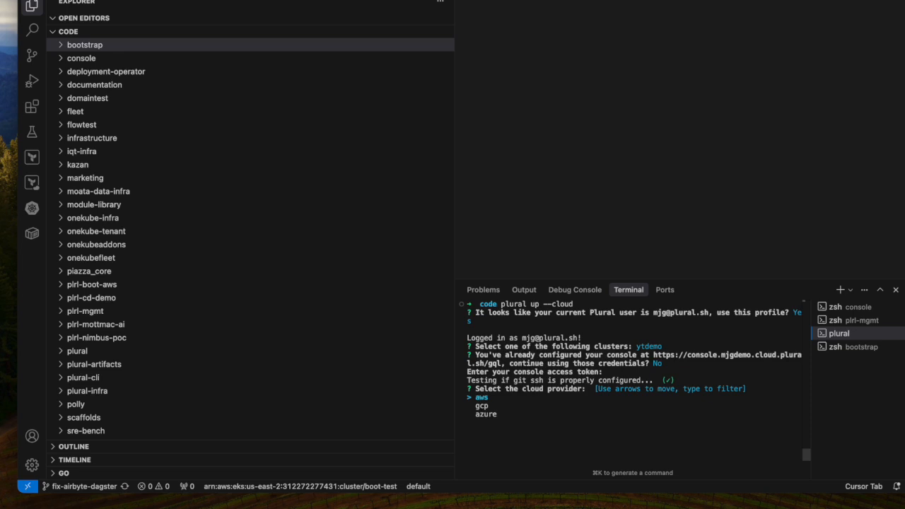
Step: Choose aws as the cloud provider, ytdemo as the cluster name and us-east-2 as the deployment region
key("Return")
key("Return")
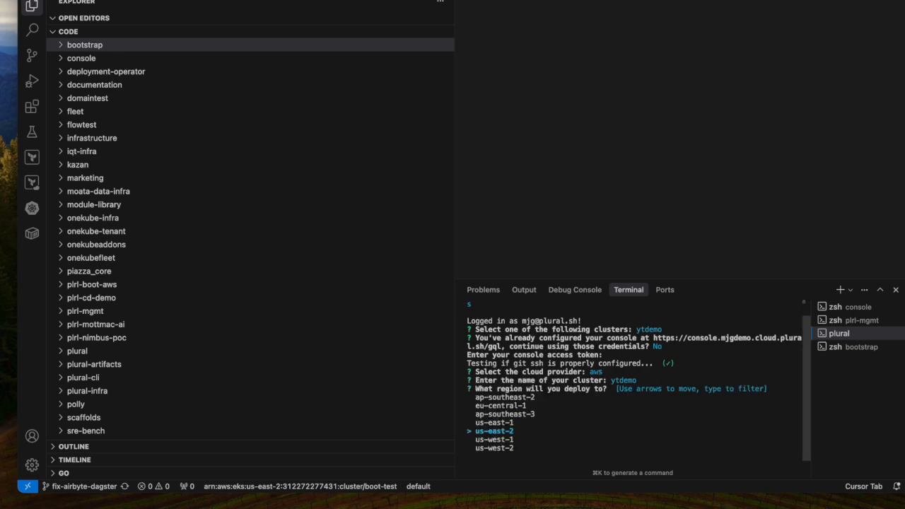
key("Return")
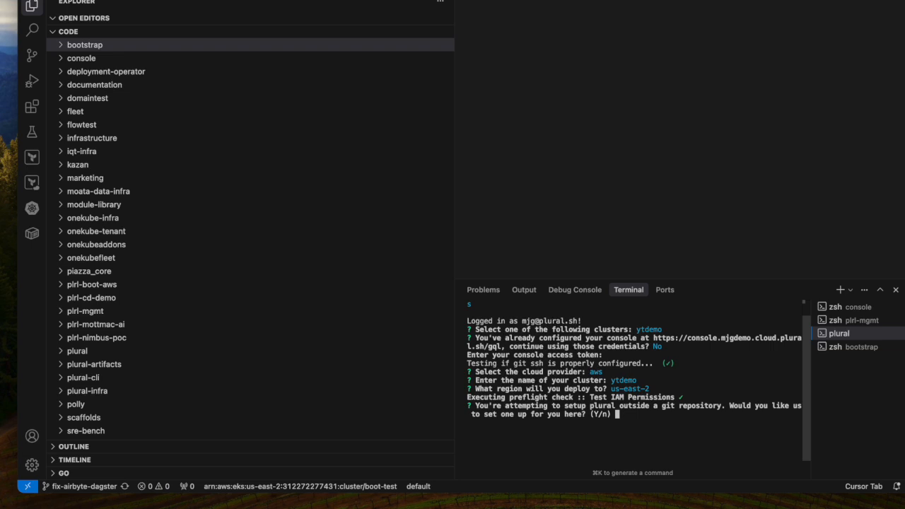
Step: Agree to set up a git repository with github as the SCM provider, and copy the one-time device code for the browser
key("Return")
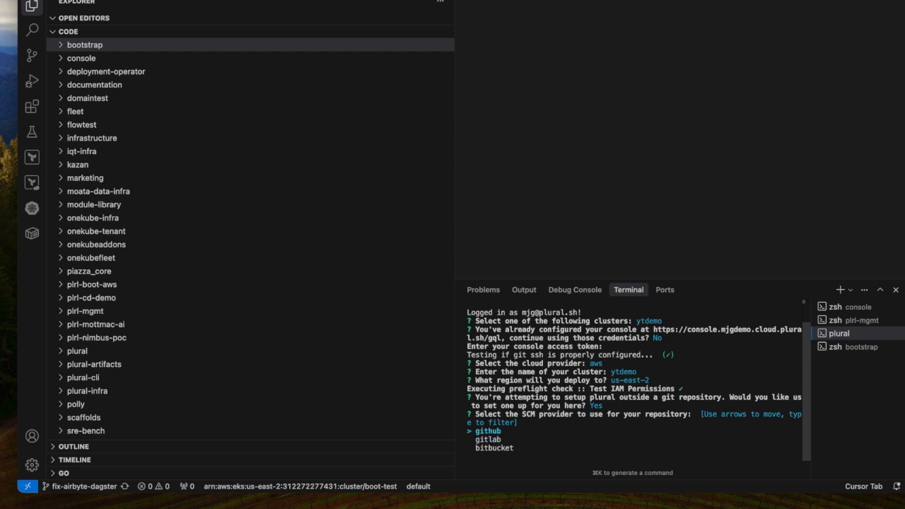
key("Return")
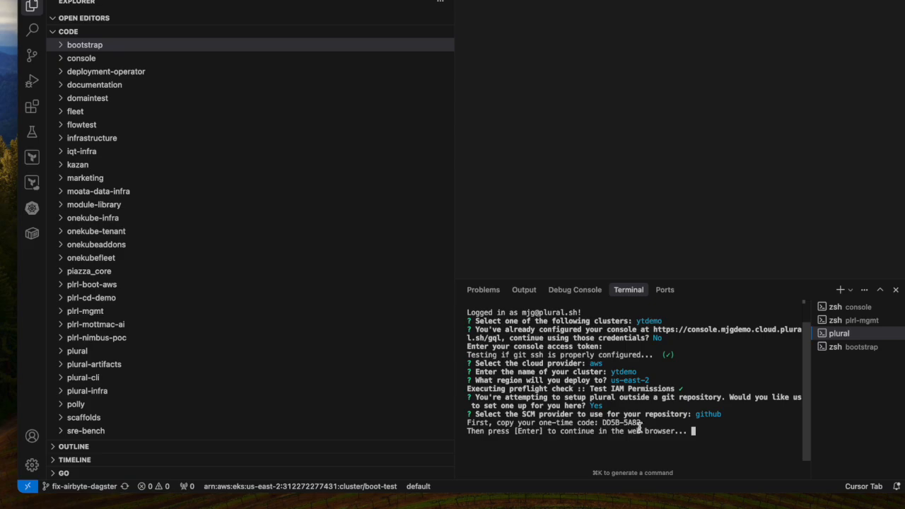
double_click(615, 423)
key("Return")
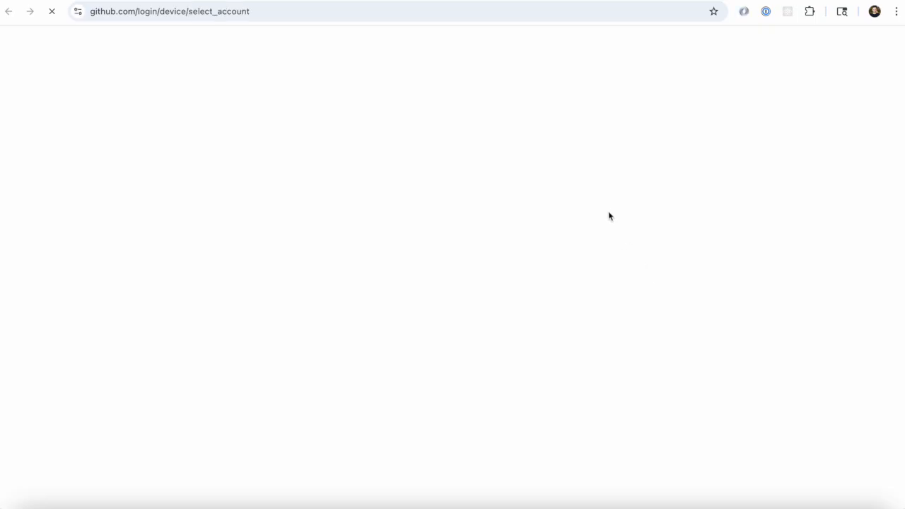
Step: Activate the device under the signed-in GitHub account with the one-time code and authorize plural cli
left_click(568, 230)
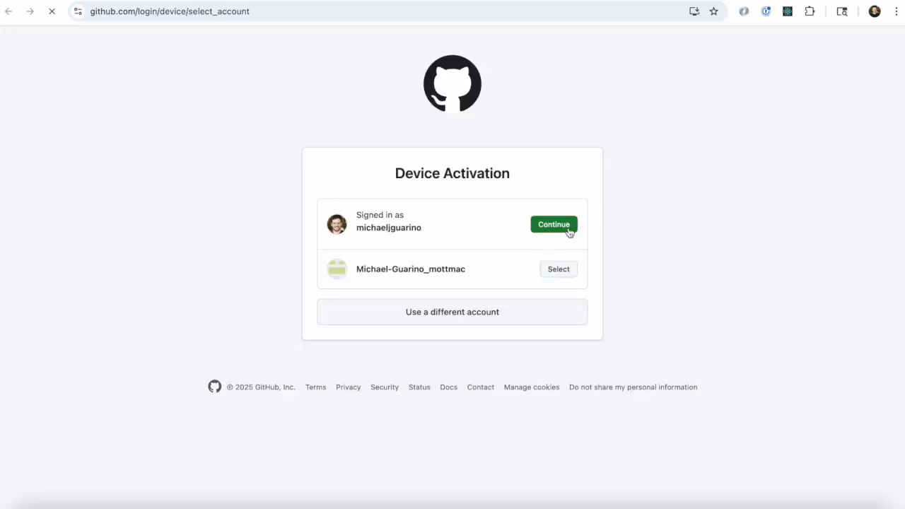
type("DD5B-5A82")
left_click(534, 325)
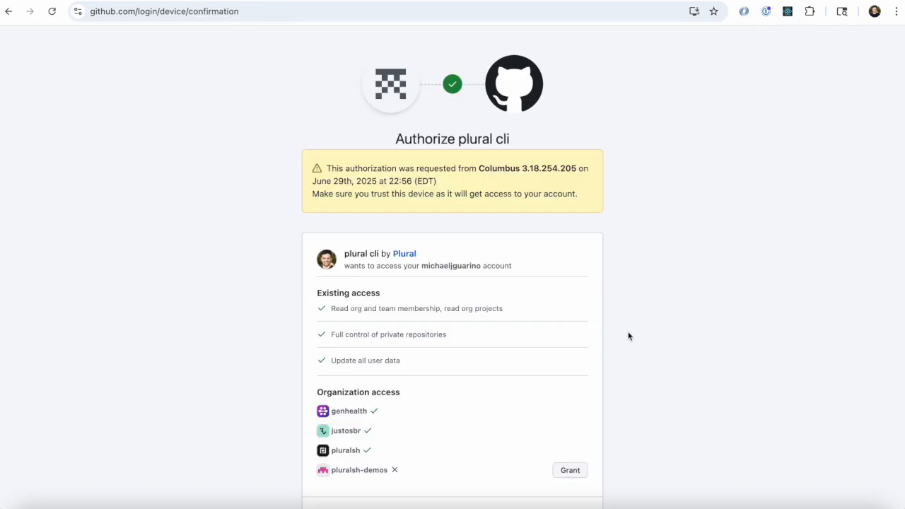
scroll(629, 337, "down", 3)
scroll(579, 357, "down", 2)
left_click(574, 313)
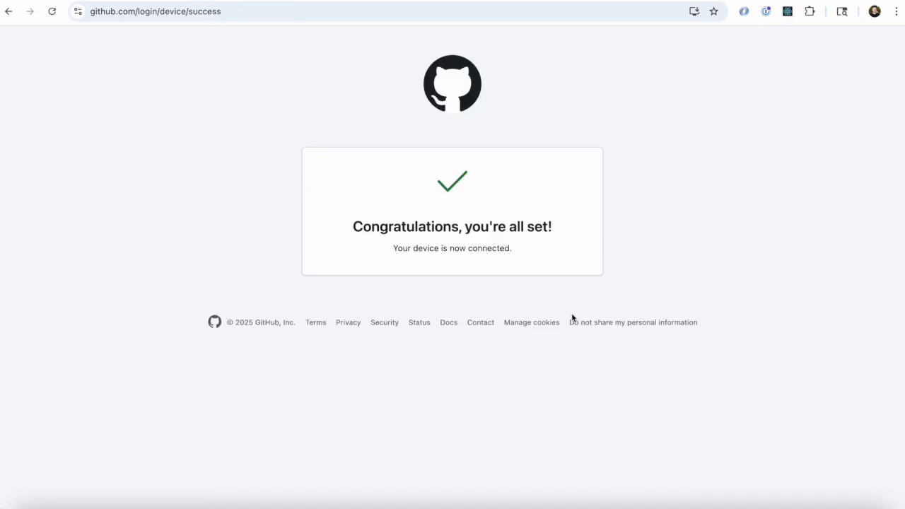
Step: Switch back to the Cursor terminal and create the repository in the pluralsh organization with the name ytdemo
key("ctrl+Right")
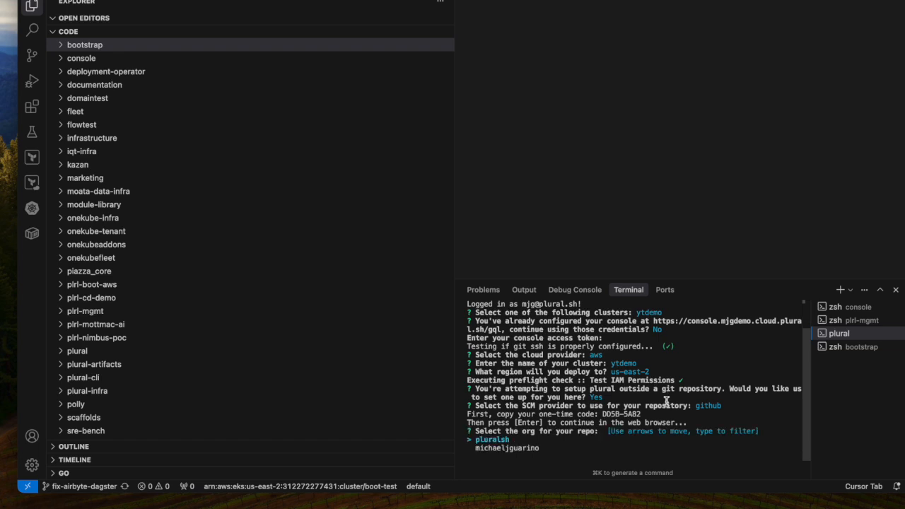
key("Return")
type("ytdemo")
key("Return")
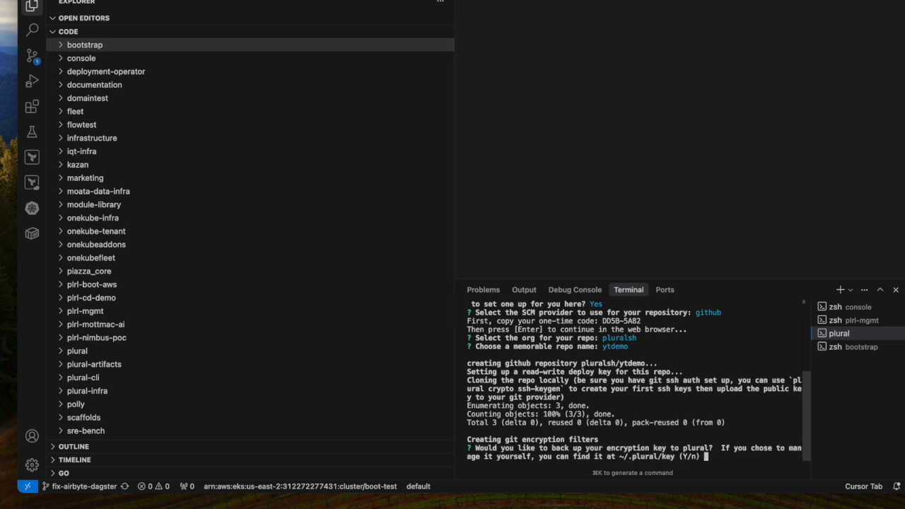
Step: Agree to back up the encryption key to Plural under the default backup name
key("Return")
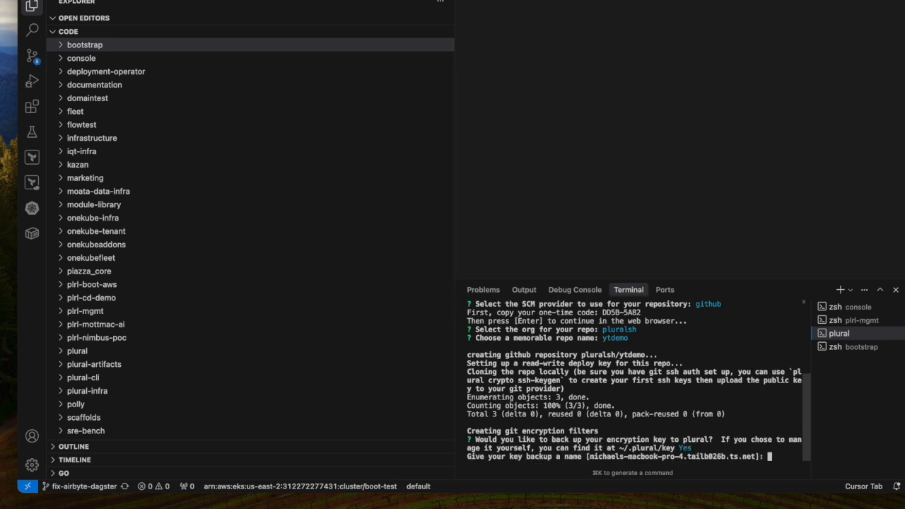
key("Return")
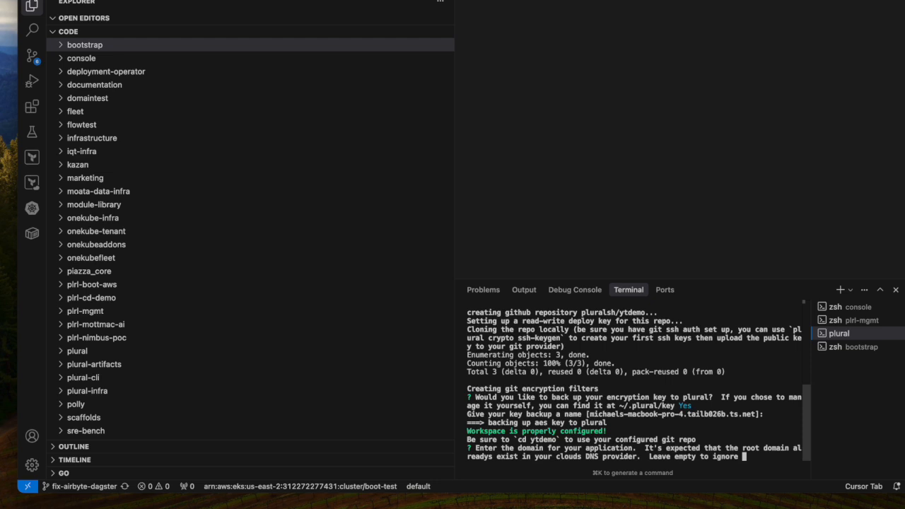
Step: Set the application domain to qa.plural.sh and confirm the setup of the initial management cluster
type("qa.plural.sh")
key("Return")
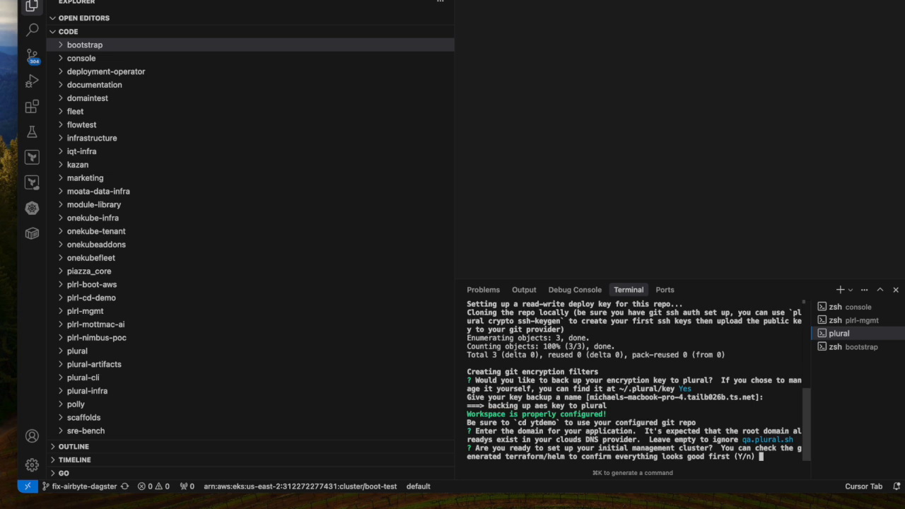
key("Return")
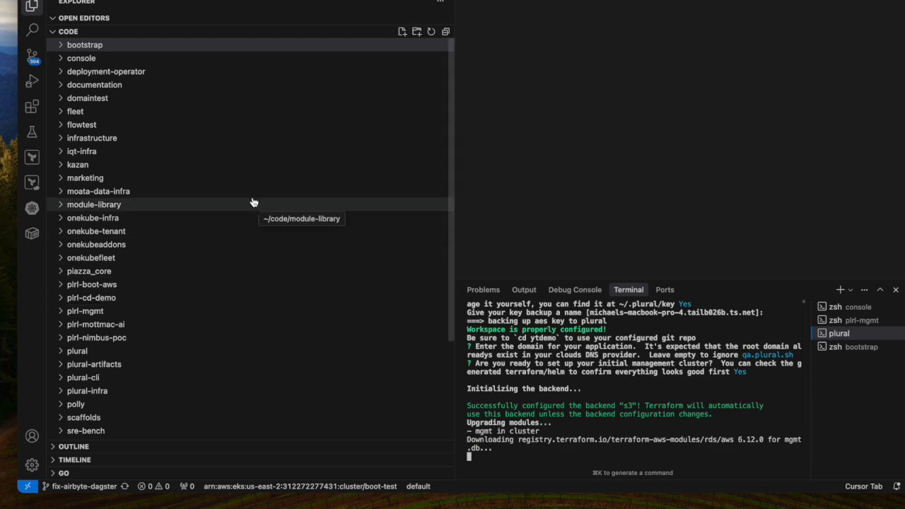
Step: Expand the generated ytdemo folder and read through its README.md on repository structure, workload clusters and fleet setup
scroll(254, 203, "down", 1)
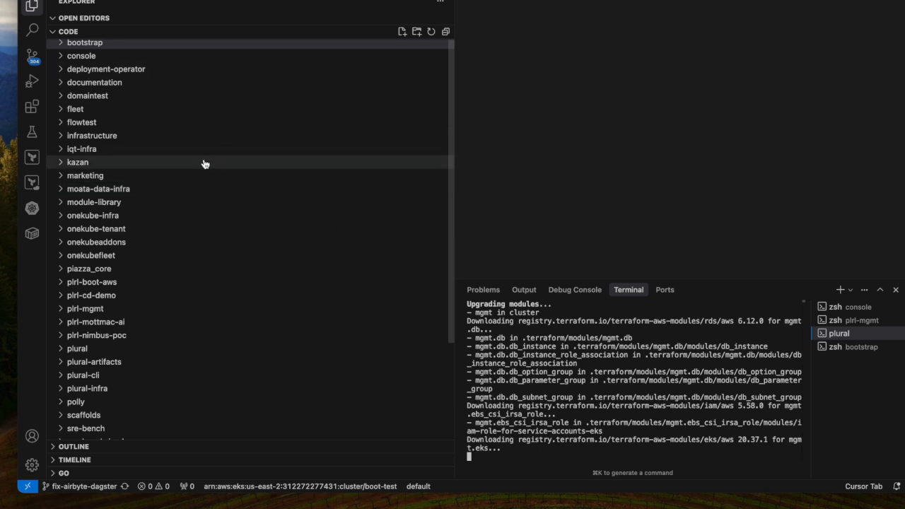
scroll(203, 164, "down", 5)
left_click(162, 343)
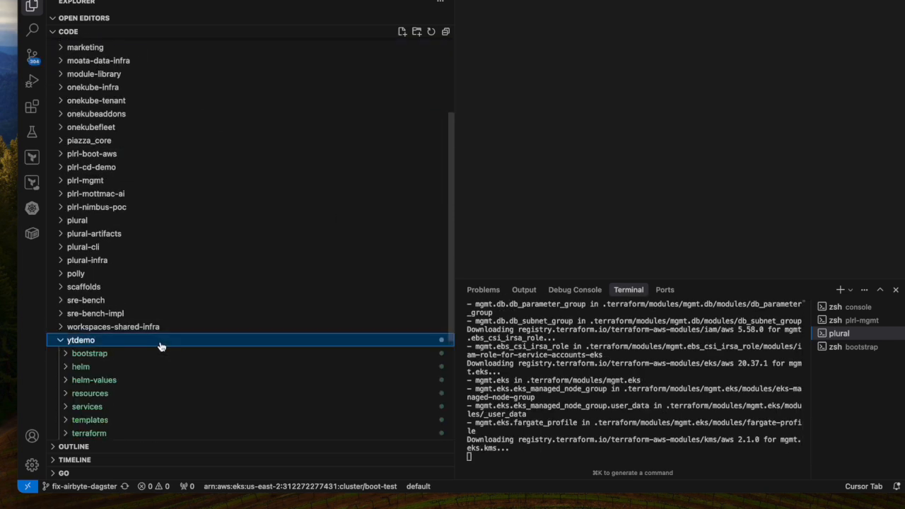
scroll(161, 343, "down", 3)
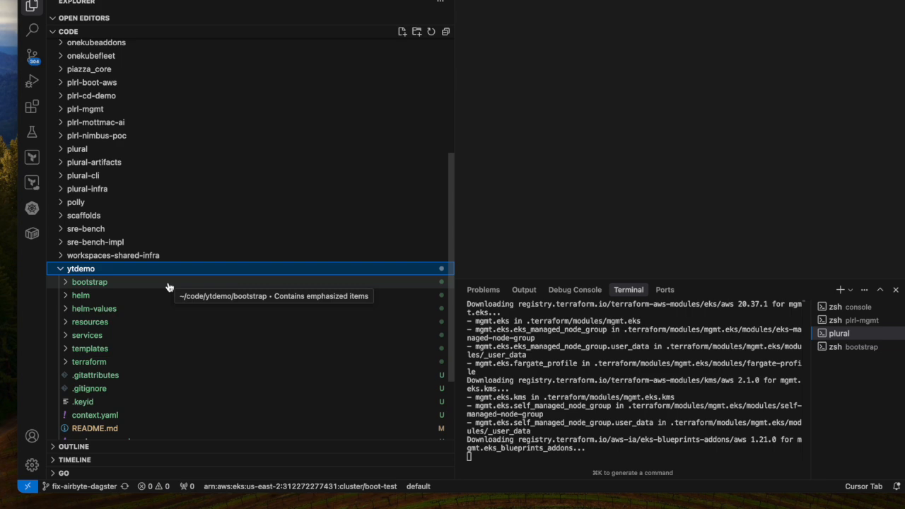
scroll(168, 287, "down", 3)
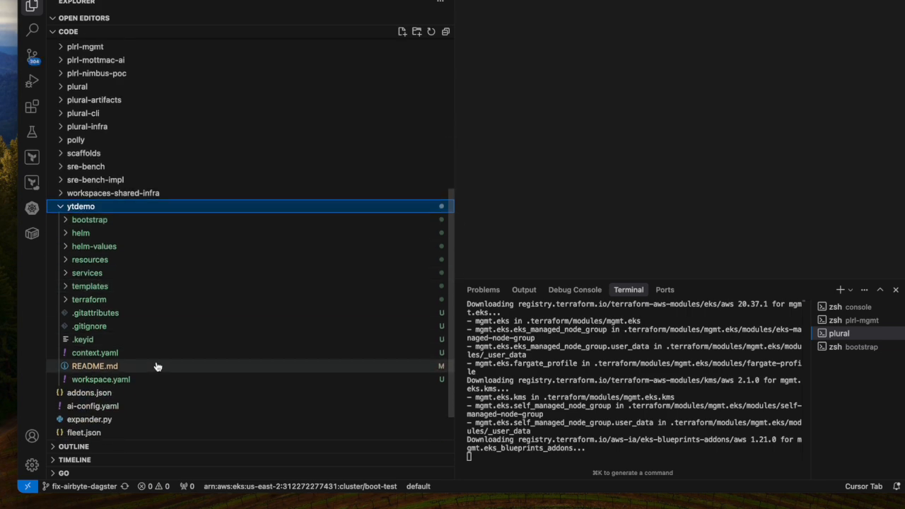
left_click(155, 365)
scroll(568, 174, "down", 10)
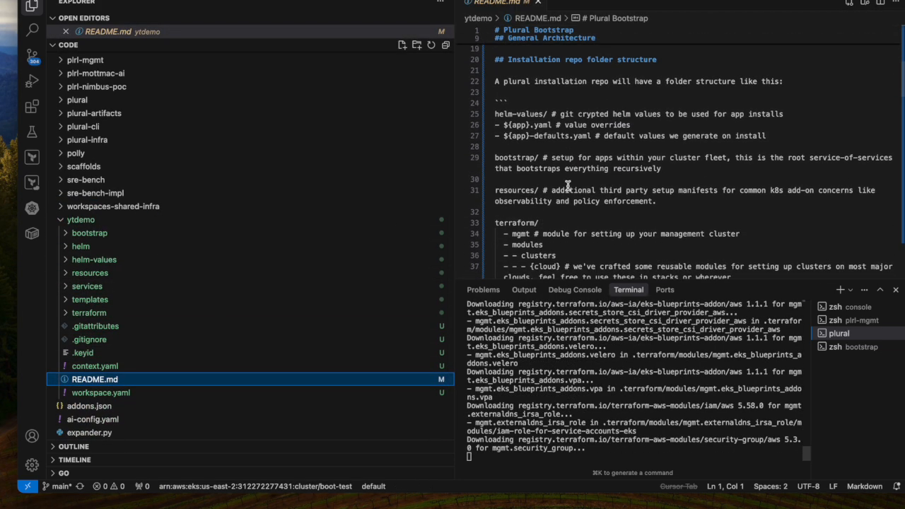
scroll(568, 186, "down", 15)
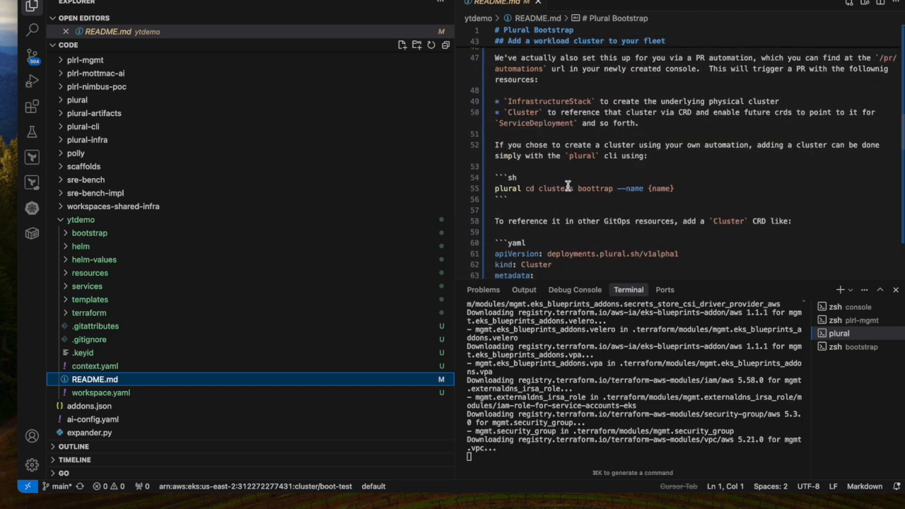
scroll(568, 186, "down", 15)
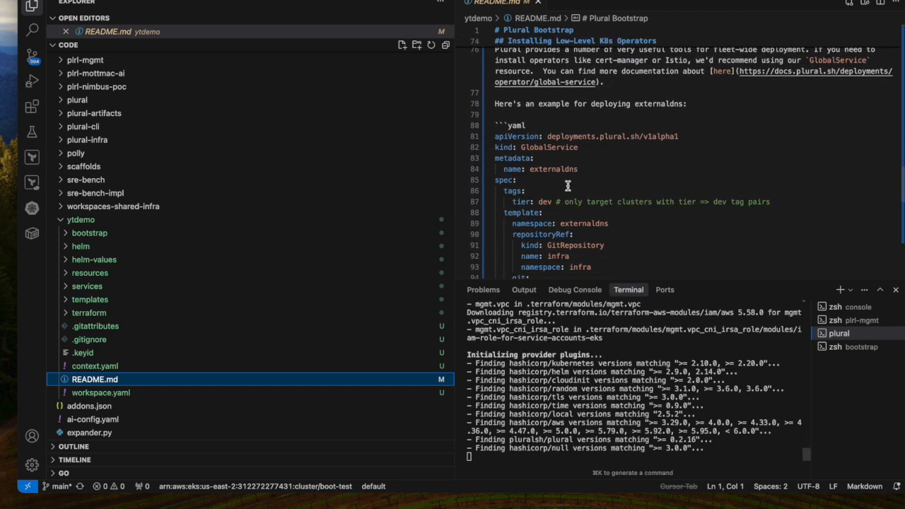
scroll(568, 186, "down", 3)
scroll(568, 186, "up", 20)
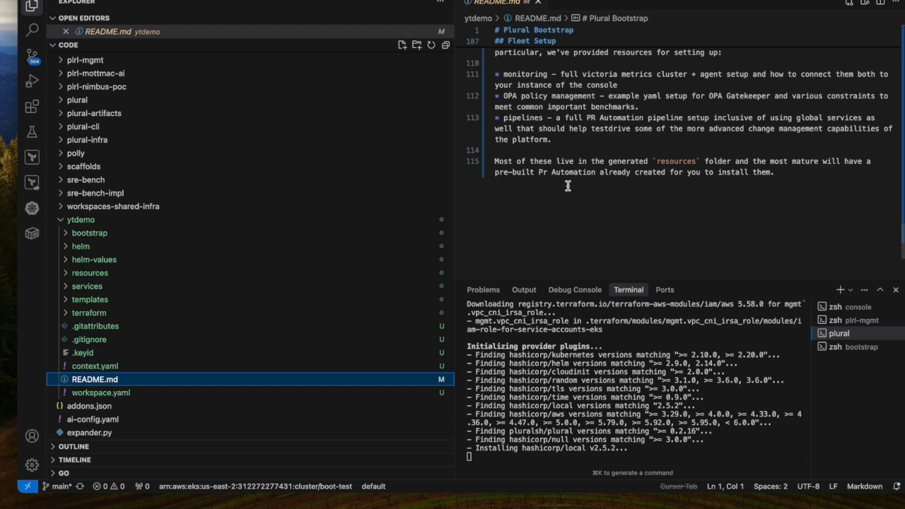
Step: Look through the YAML files in ytdemo's bootstrap folder, including notifications.yaml, rbac.yaml and settings.yaml, and collapse the folder
left_click(119, 234)
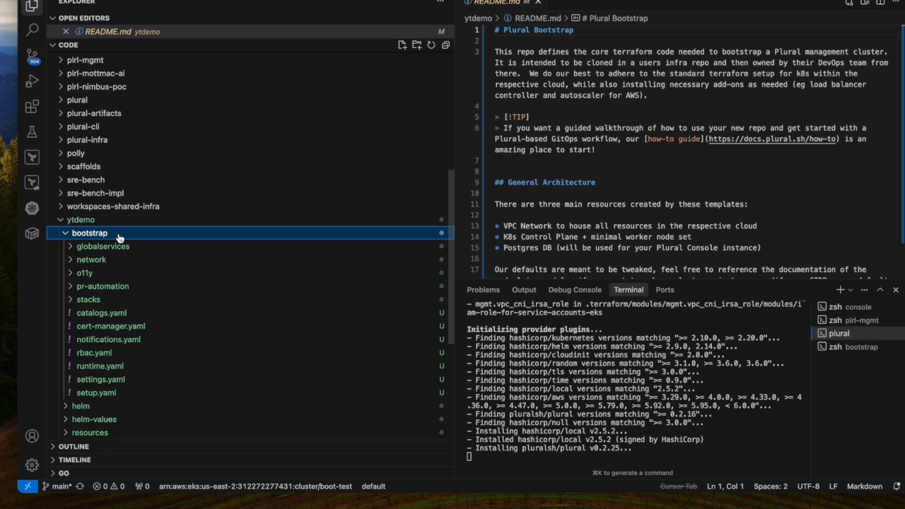
left_click(108, 340)
left_click(94, 352)
left_click(109, 378)
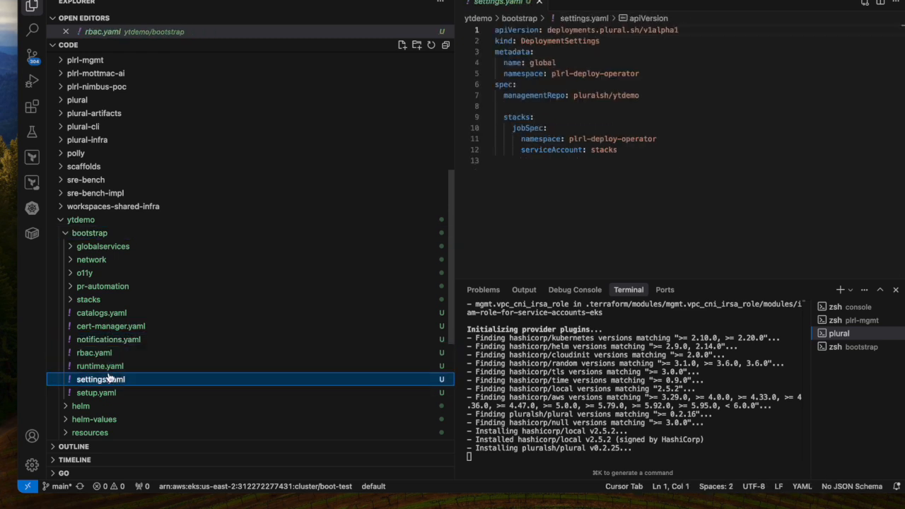
left_click(108, 234)
Step: Expand the terraform/mgmt folder in ytdemo and view the management module definition in mgmt.tf
scroll(110, 238, "down", 1)
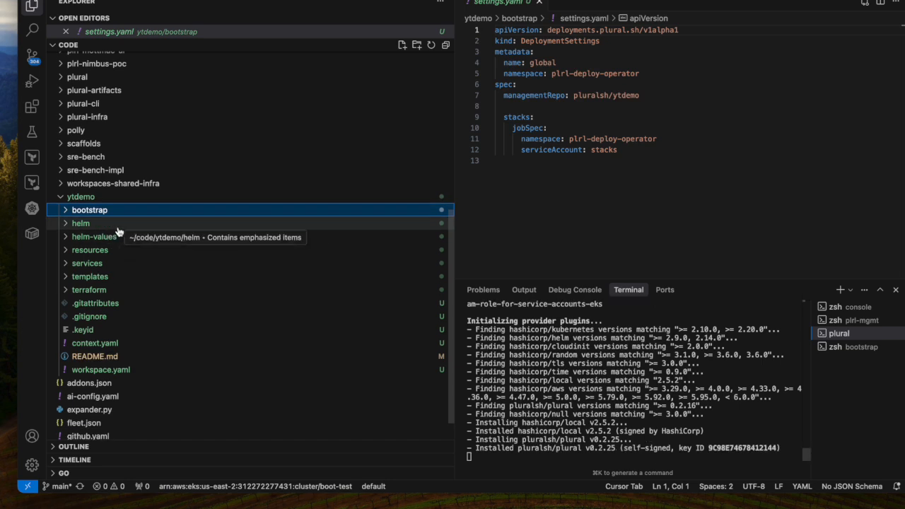
left_click(115, 290)
scroll(113, 281, "down", 2)
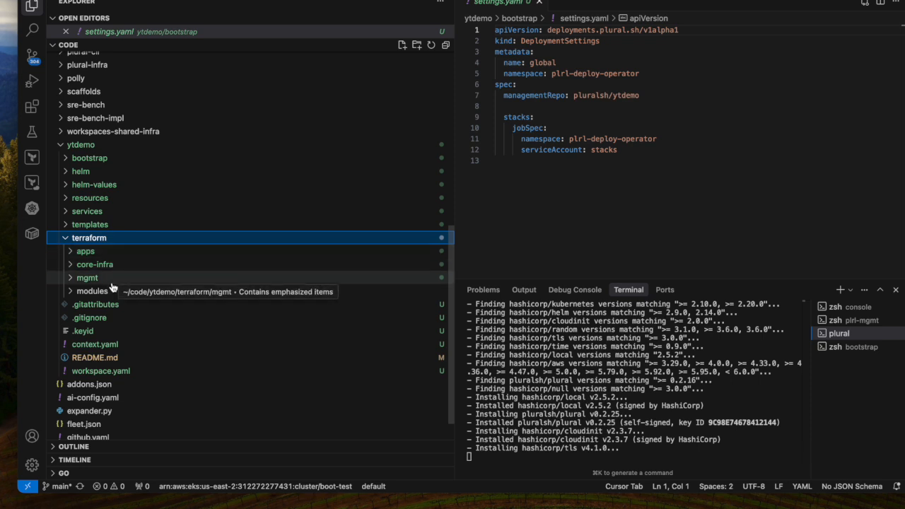
left_click(113, 280)
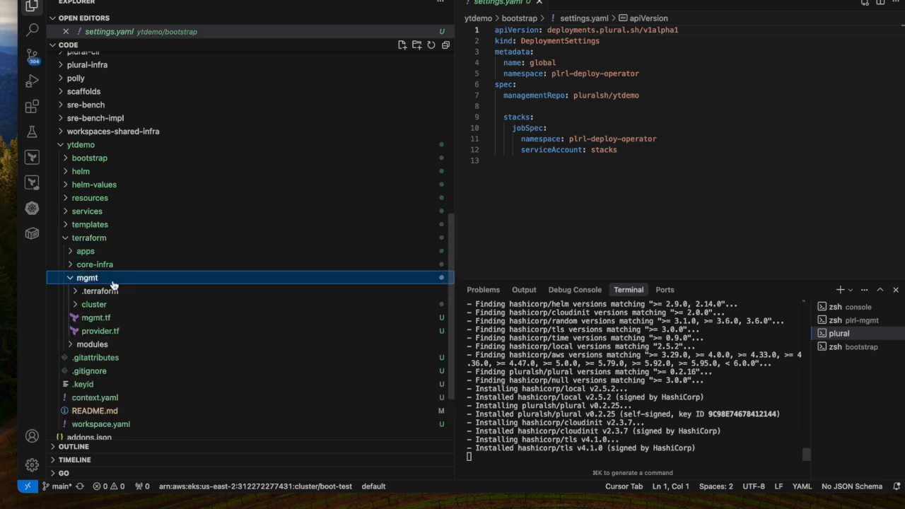
scroll(124, 277, "down", 2)
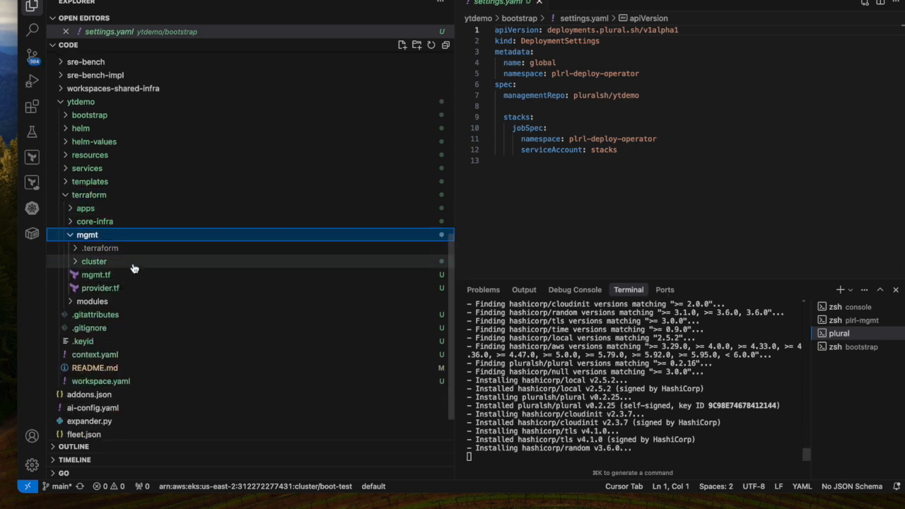
double_click(566, 371)
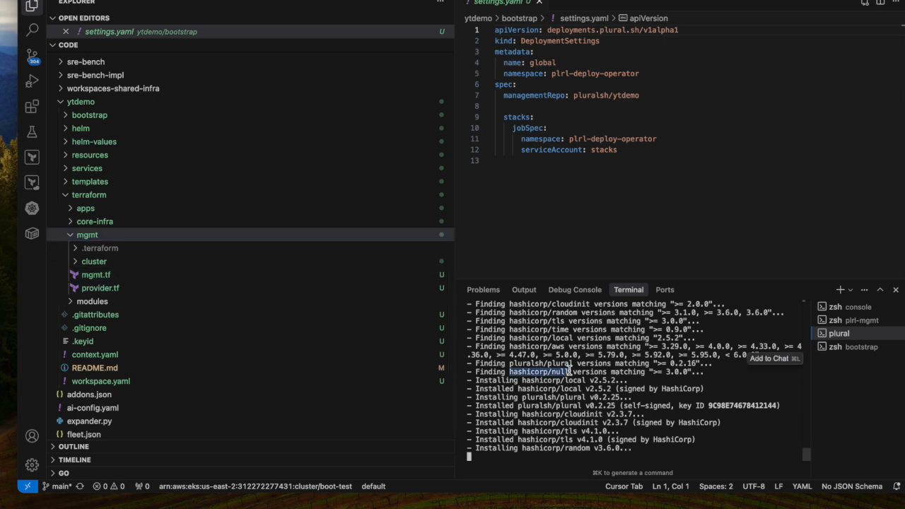
left_click(142, 274)
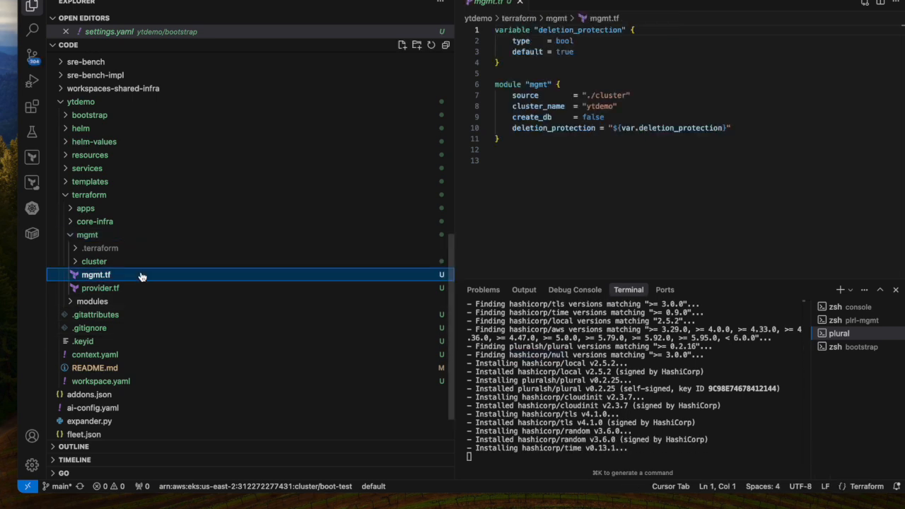
Step: Inspect the EKS configuration in eks.tf inside the mgmt cluster folder and collapse the mgmt folder
left_click(89, 261)
scroll(106, 262, "down", 2)
left_click(120, 239)
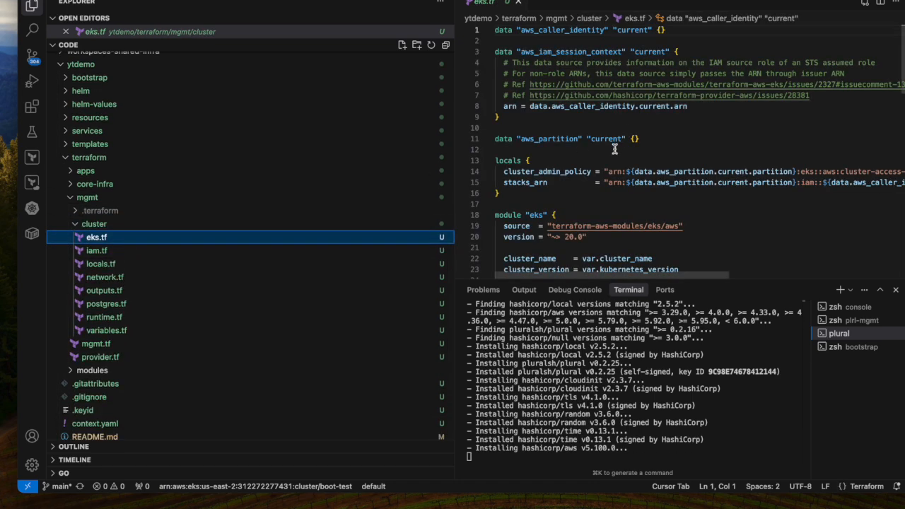
scroll(661, 141, "down", 3)
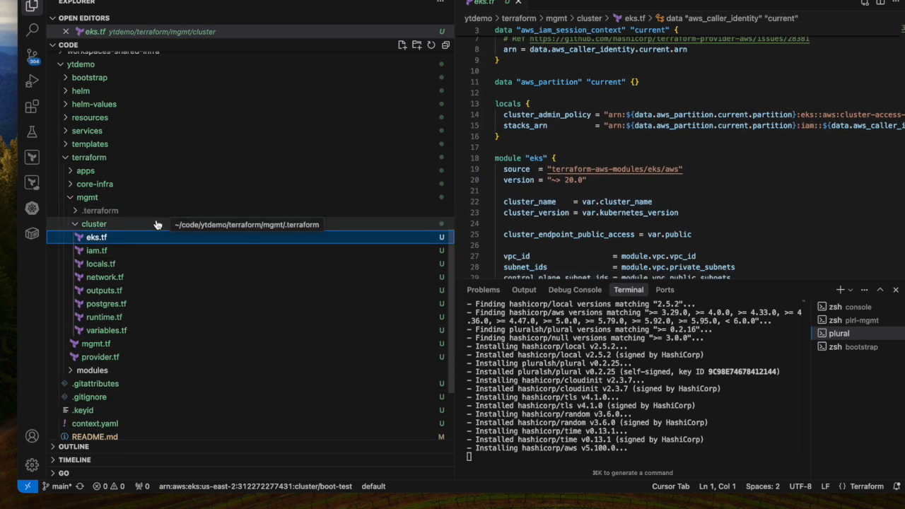
left_click(154, 197)
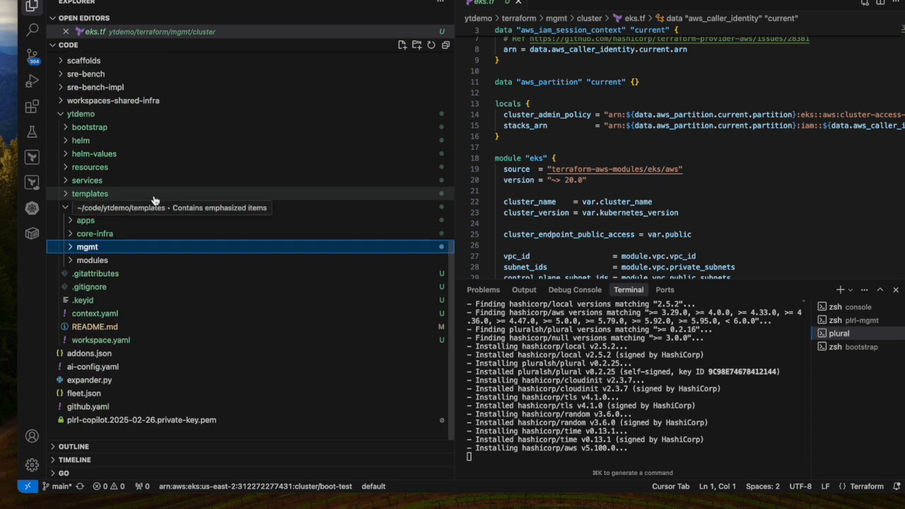
Step: Expand the terraform/core-infra folder and examine the dev and prod network modules in network.tf
left_click(140, 235)
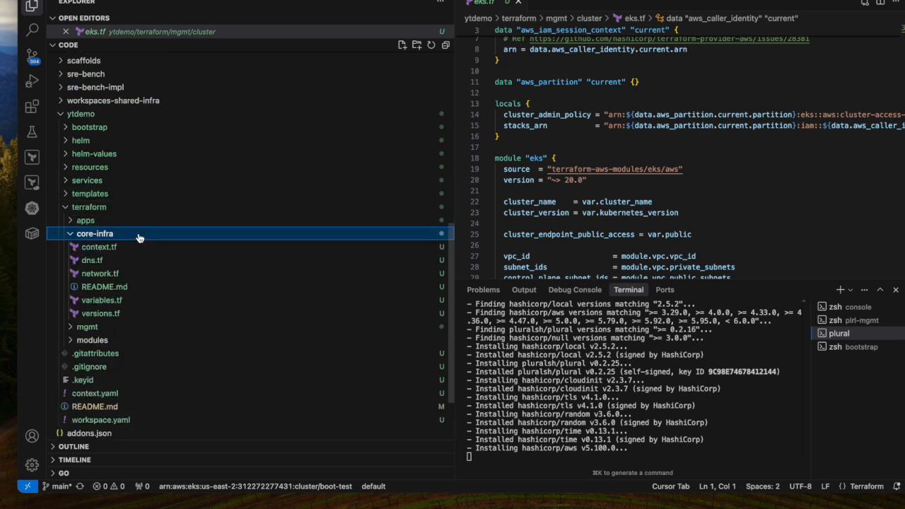
left_click(102, 274)
scroll(584, 106, "down", 10)
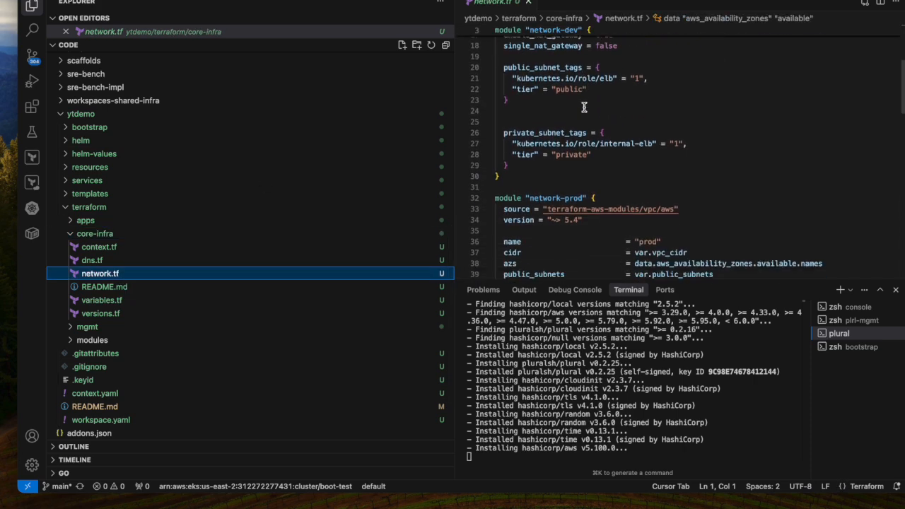
scroll(584, 109, "up", 10)
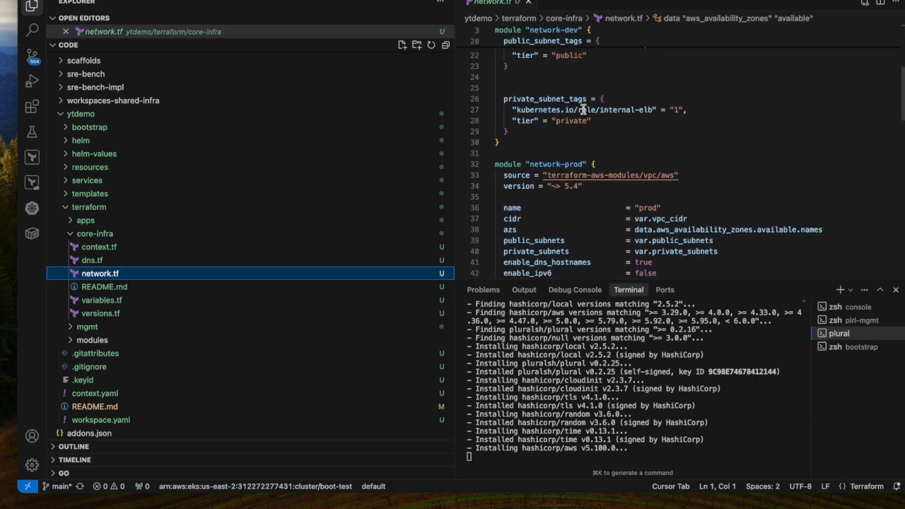
scroll(584, 109, "down", 8)
scroll(584, 108, "down", 12)
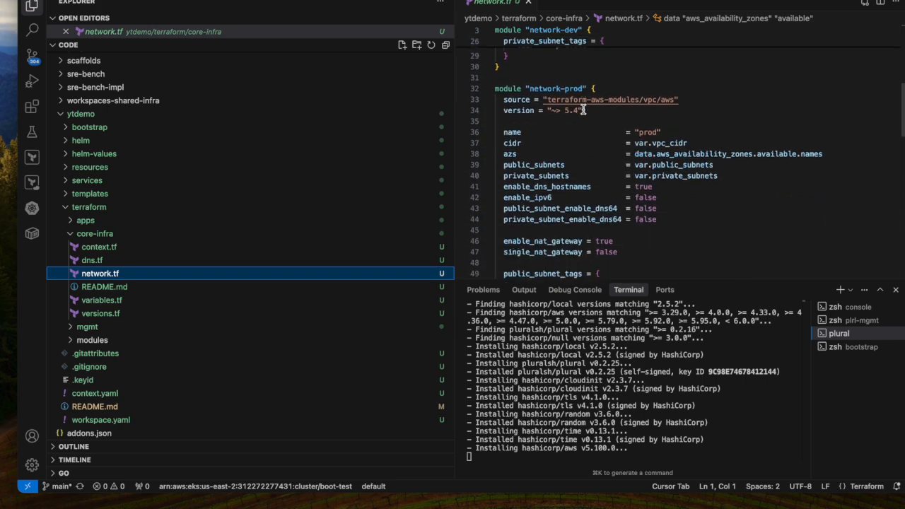
Step: Read through network.tf down to the plural_service_context resources for the dev and prod VPCs
scroll(584, 109, "up", 1)
scroll(584, 109, "down", 6)
scroll(584, 109, "up", 5)
scroll(584, 109, "down", 1)
scroll(583, 108, "up", 1)
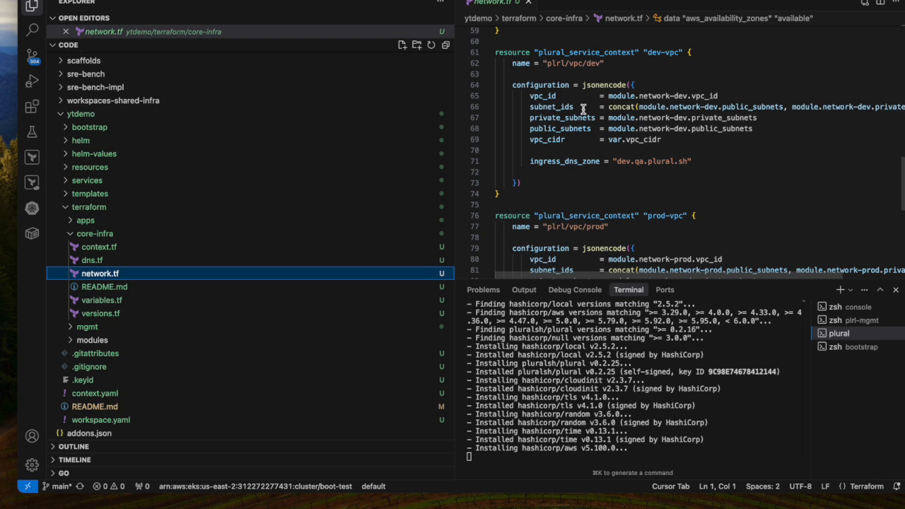
Step: Examine the Route 53 zones in dns.tf and the ingress_dns_zone entry of the dev-vpc context in network.tf
left_click(125, 260)
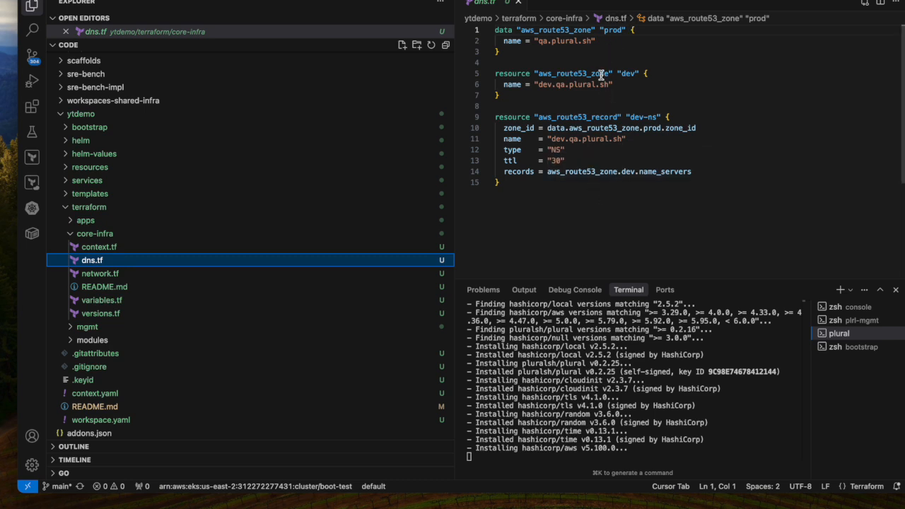
left_click(113, 275)
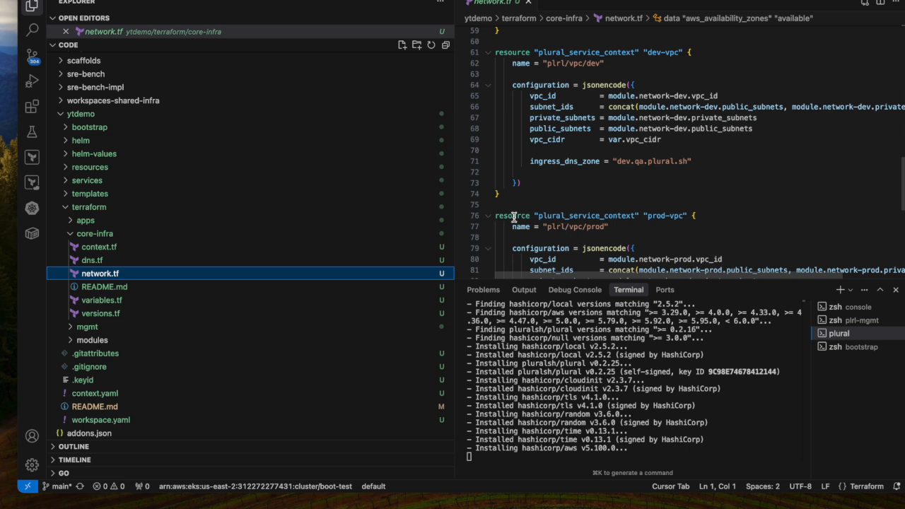
left_click(573, 163)
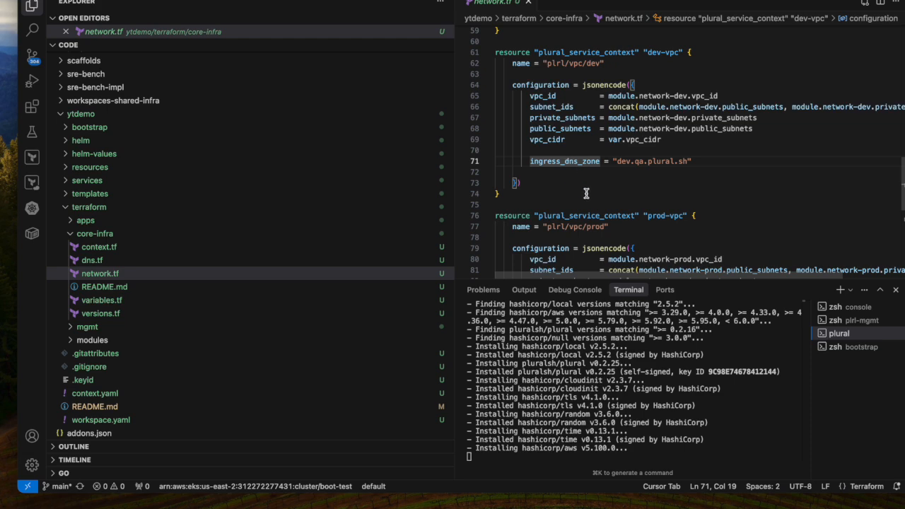
scroll(586, 194, "up", 10)
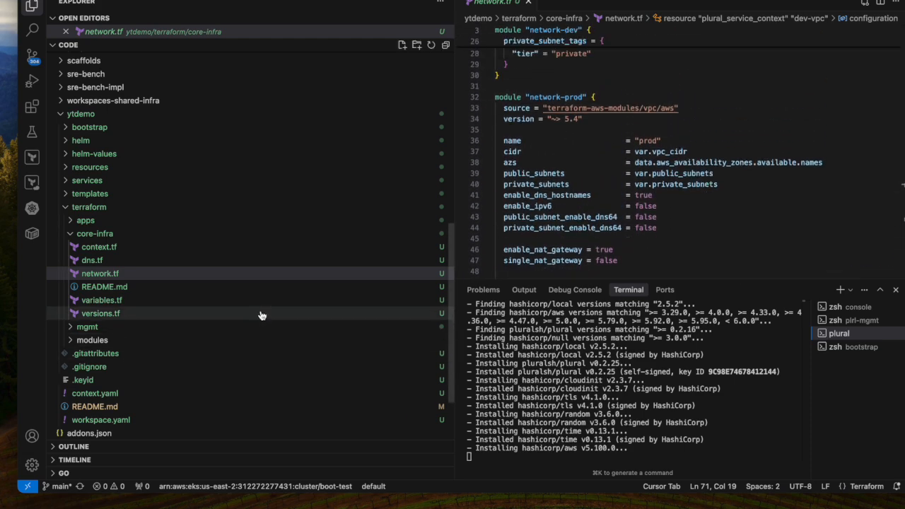
scroll(248, 307, "up", 3)
left_click(171, 176)
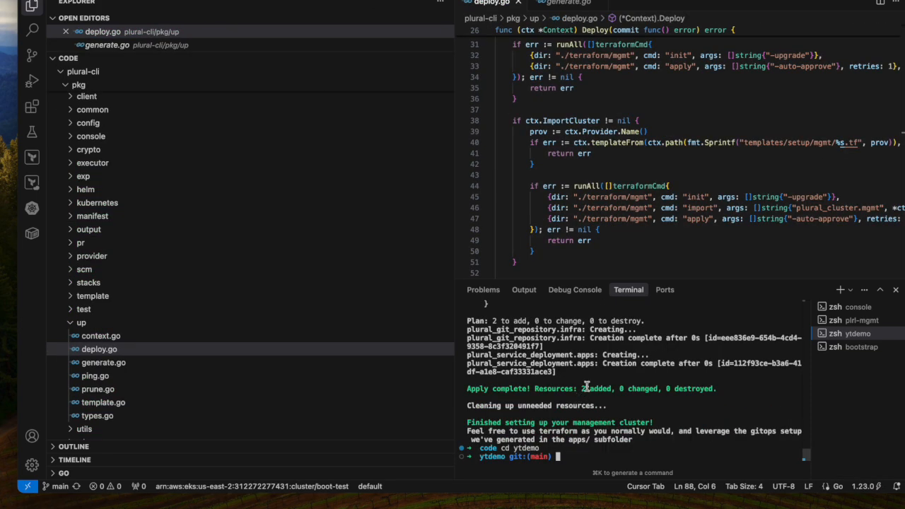
type("plural up --cloud")
key("BackSpace")
key("BackSpace")
key("BackSpace")
key("BackSpace")
key("BackSpace")
key("BackSpace")
key("BackSpace")
key("BackSpace")
key("BackSpace")
key("BackSpace")
key("BackSpace")
key("BackSpace")
key("BackSpace")
key("BackSpace")
key("BackSpace")
key("BackSpace")
key("BackSpace")
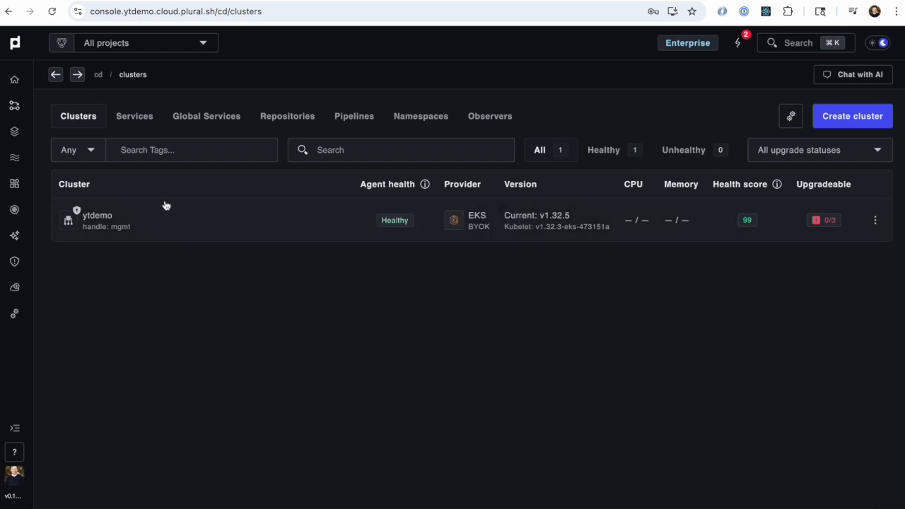
Step: Open the ytdemo cluster in the Plural console and look through its deployed services
left_click(214, 234)
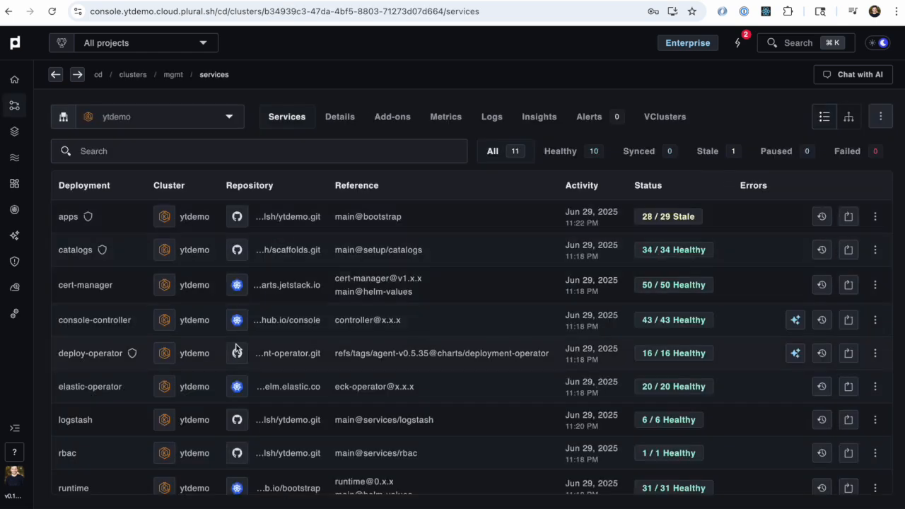
scroll(237, 349, "down", 1)
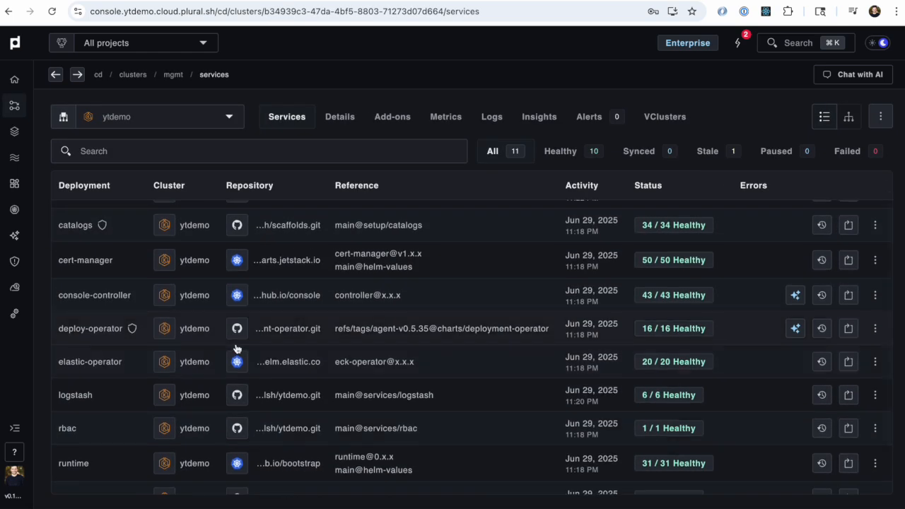
scroll(237, 349, "down", 1)
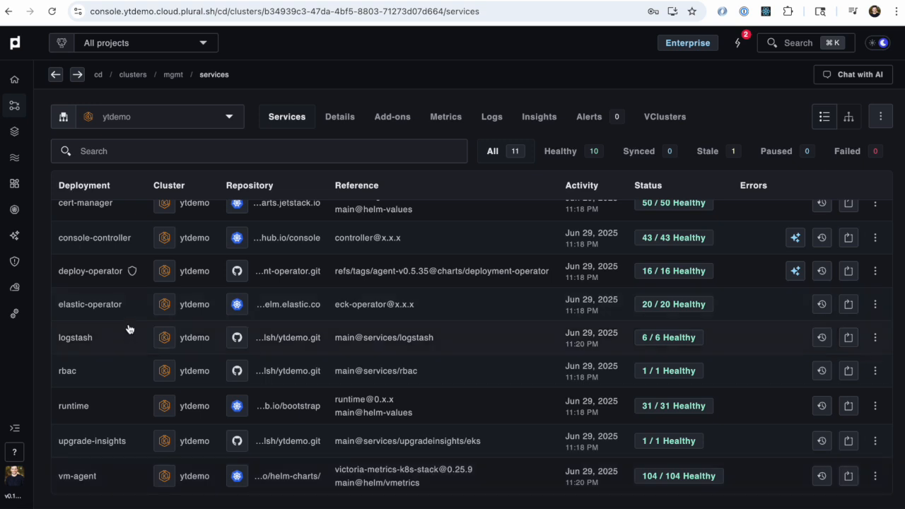
Step: Return to the cluster overview and look through the list of global services
key("alt+Left")
left_click(213, 115)
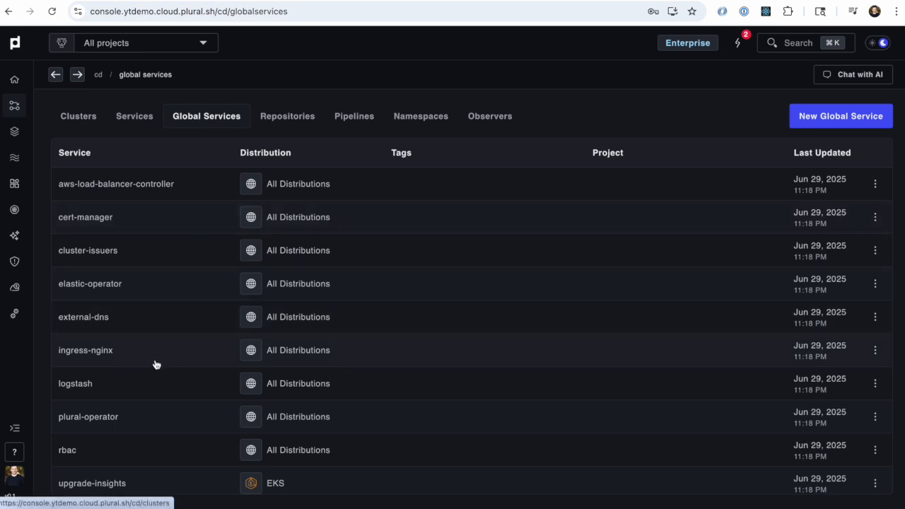
scroll(146, 393, "down", 1)
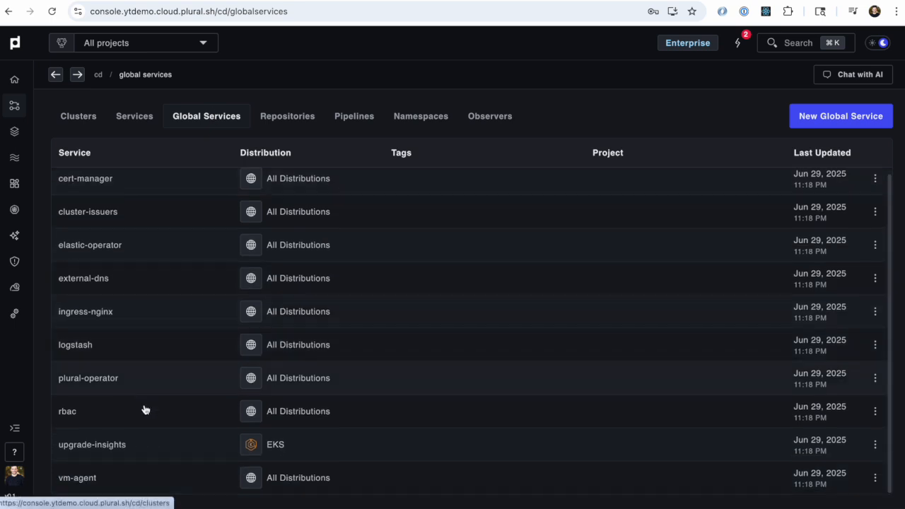
Step: Reopen the ytdemo cluster from the cluster list and review its service deployments from cert-manager to vm-agent
left_click(77, 119)
left_click(162, 226)
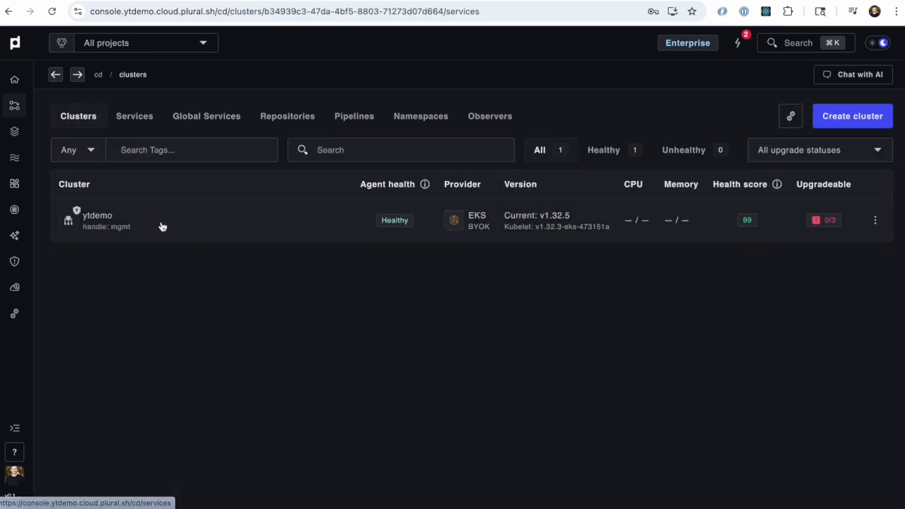
scroll(84, 458, "down", 2)
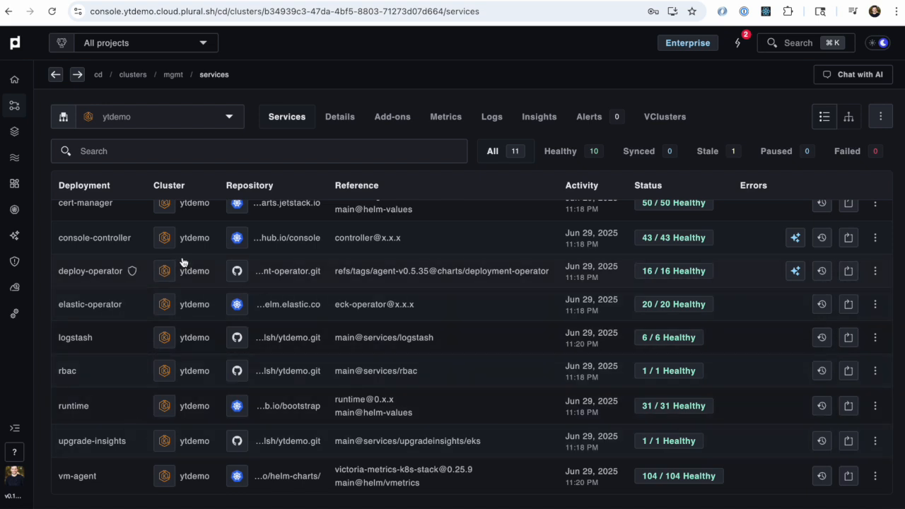
scroll(131, 361, "up", 2)
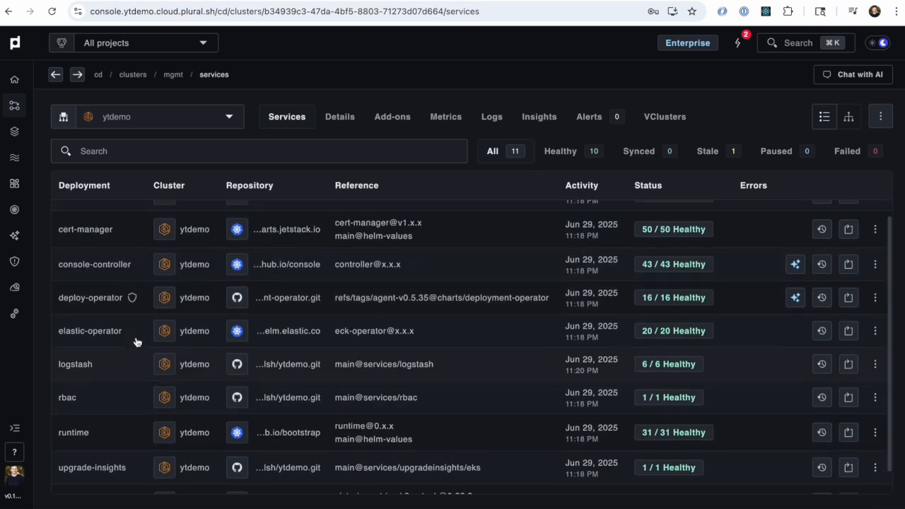
scroll(134, 341, "down", 2)
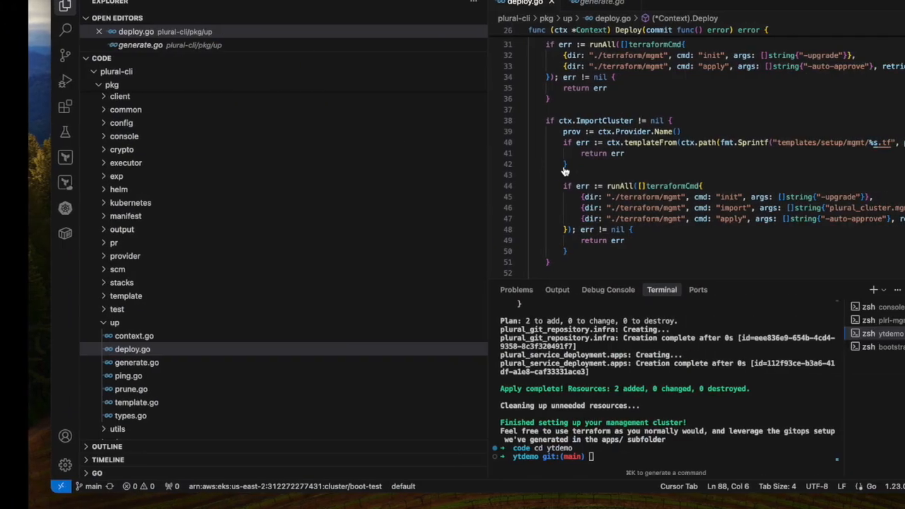
Step: Switch to the code editor, expand ytdemo's bootstrap/o11y folder and read the GlobalService definitions in elastic.yaml
scroll(145, 227, "down", 15)
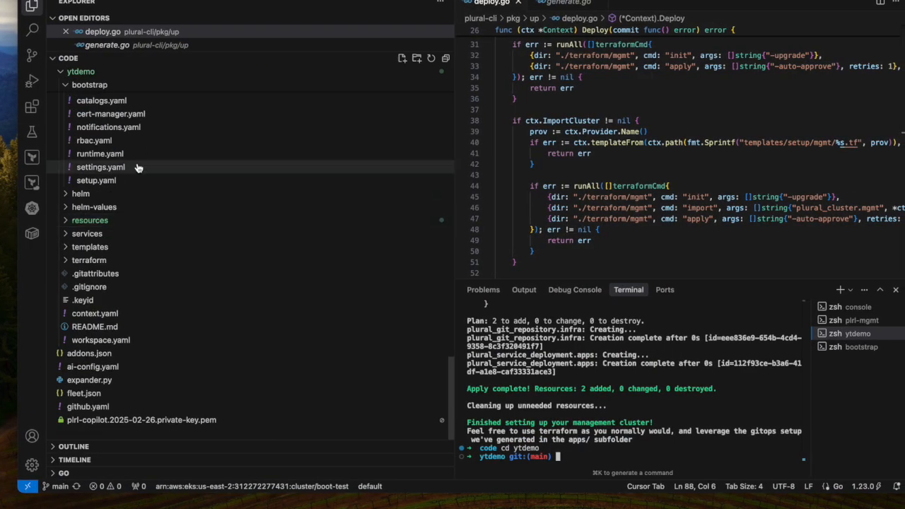
scroll(135, 174, "up", 2)
left_click(125, 192)
left_click(122, 206)
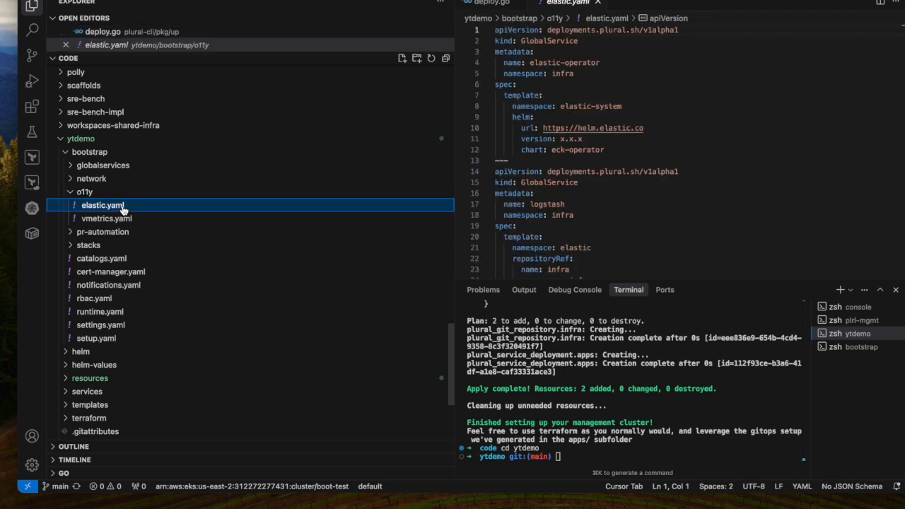
scroll(658, 173, "down", 4)
scroll(658, 173, "up", 4)
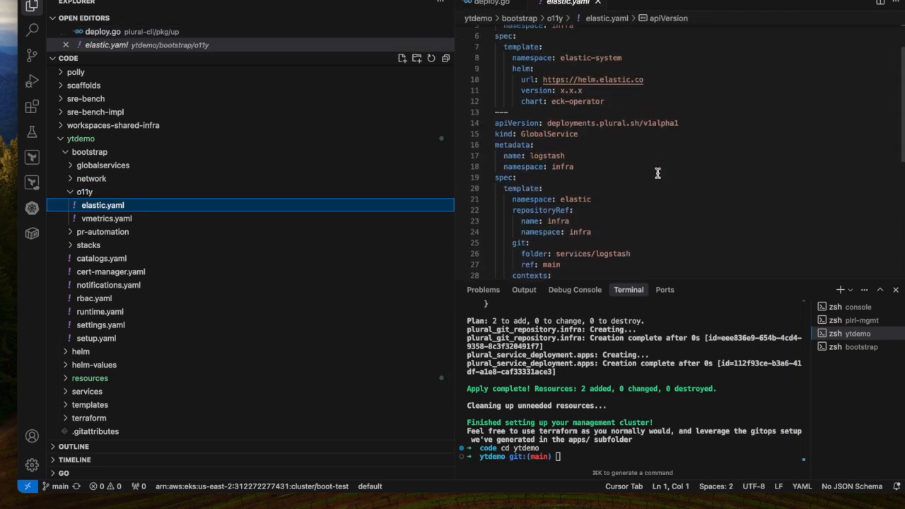
Step: Try commenting out the entire contents of elastic.yaml, undo the change and reread the file
left_click(650, 196)
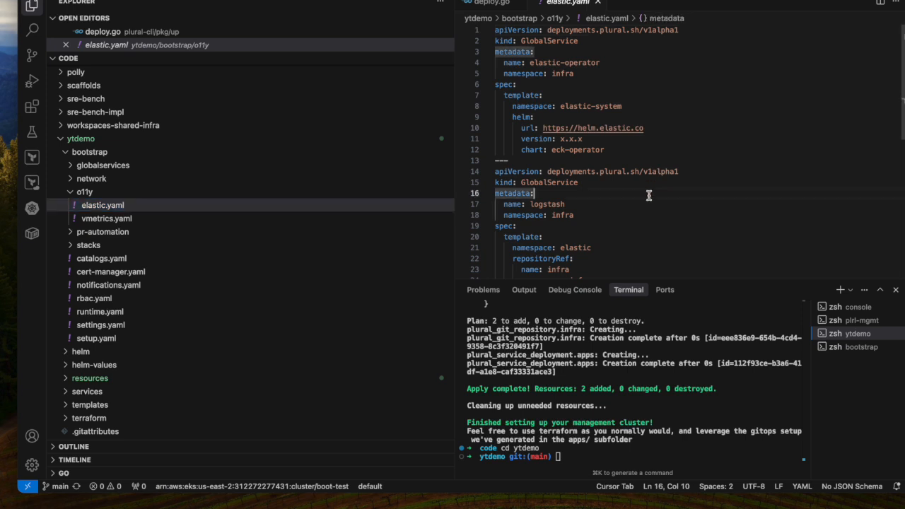
key("super+a")
key("super+slash")
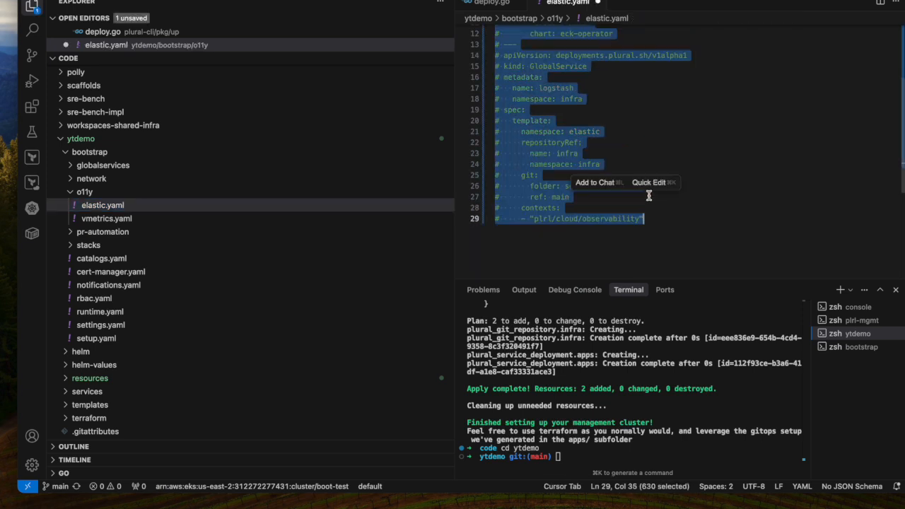
key("super+z")
left_click(636, 147)
scroll(637, 147, "up", 4)
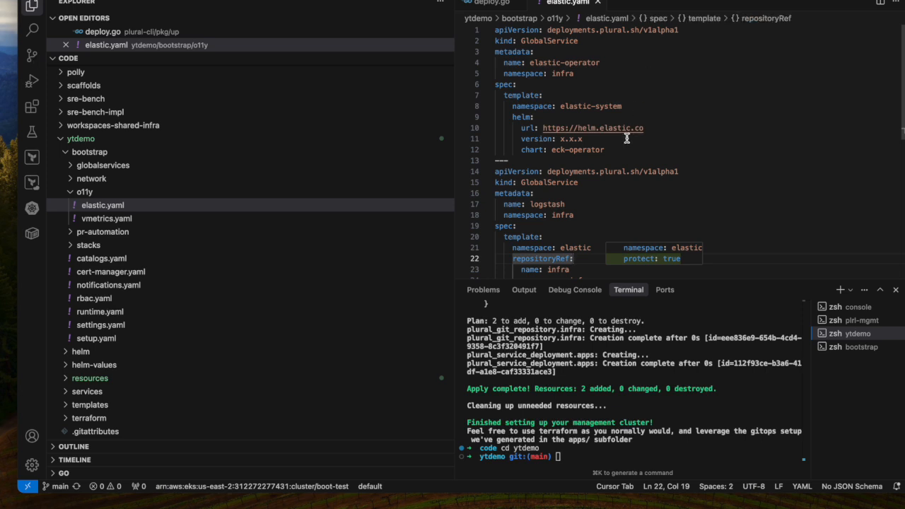
scroll(639, 146, "down", 1)
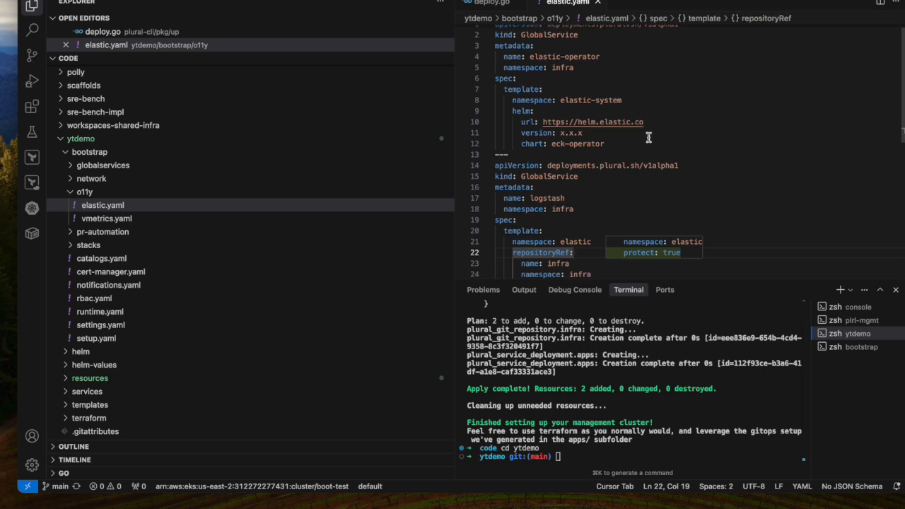
Step: Collapse o11y, expand the bootstrap/network folder and inspect cert-manager.yaml, externaldns.yaml and ingress-nginx.yaml
left_click(185, 192)
left_click(186, 179)
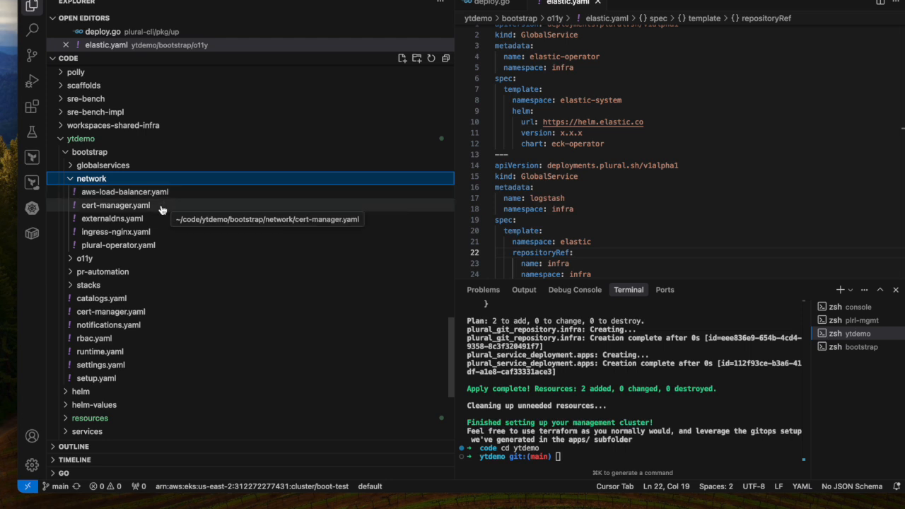
left_click(161, 207)
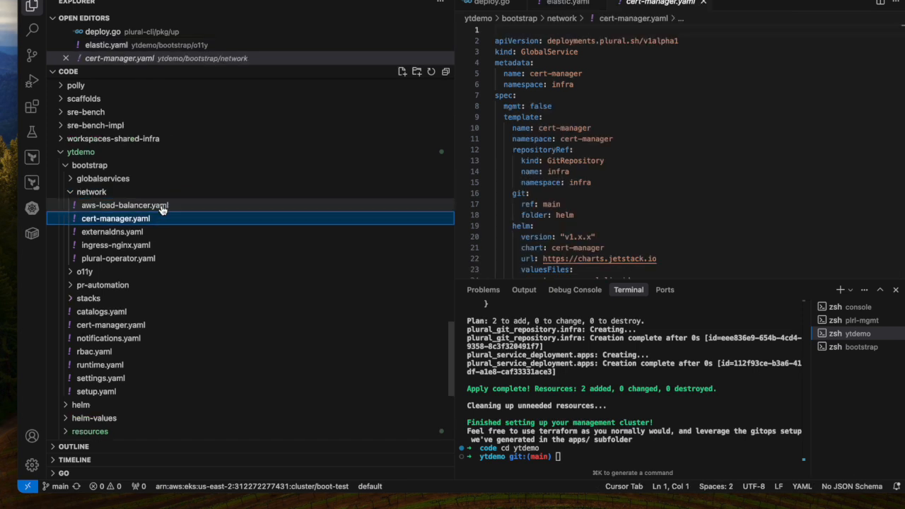
left_click(172, 233)
scroll(559, 146, "down", 2)
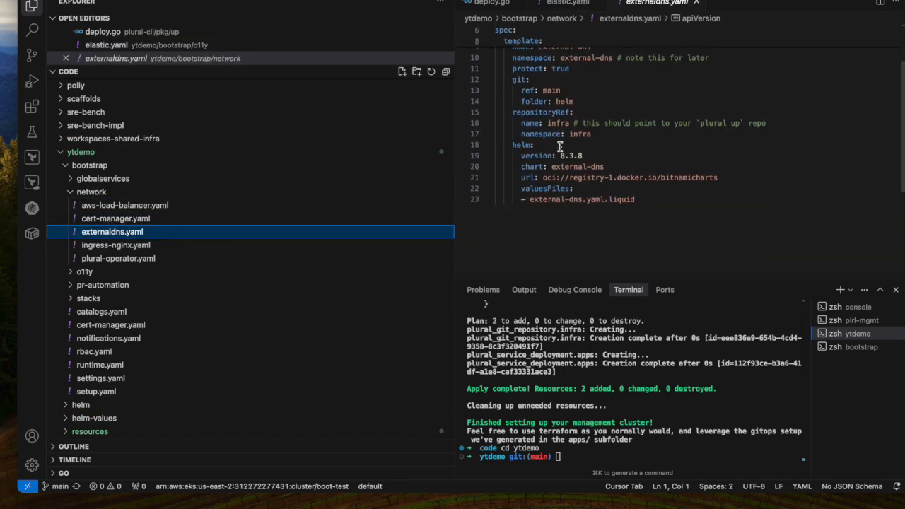
left_click(172, 246)
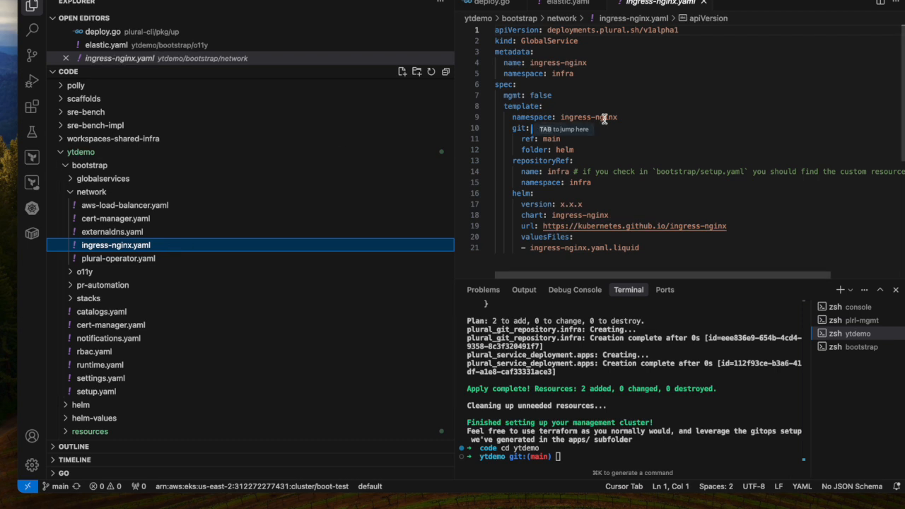
left_click(613, 63)
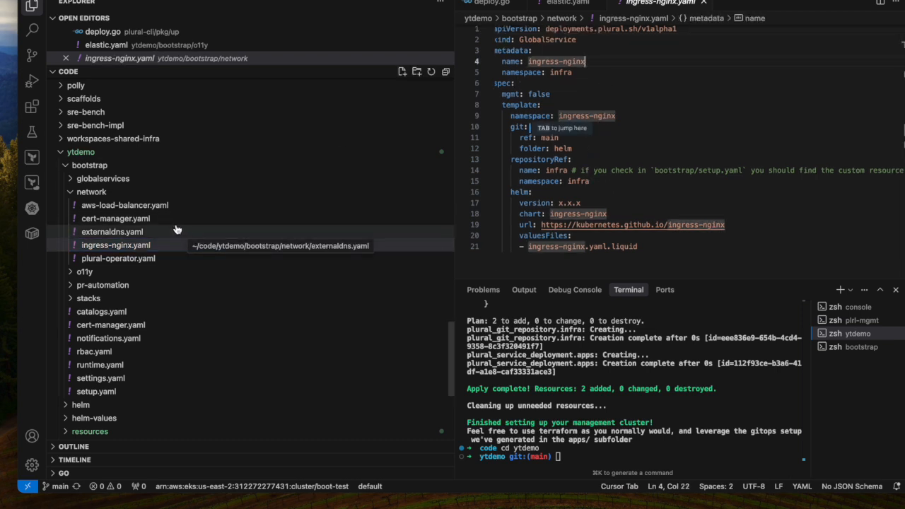
Step: View the load balancer controller definition in aws-load-balancer.yaml and go back over ingress-nginx.yaml
left_click(166, 206)
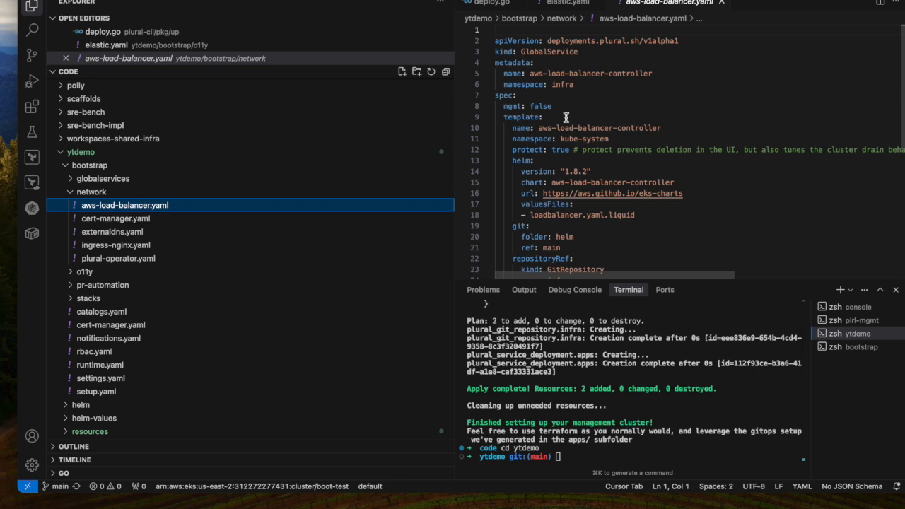
left_click(173, 248)
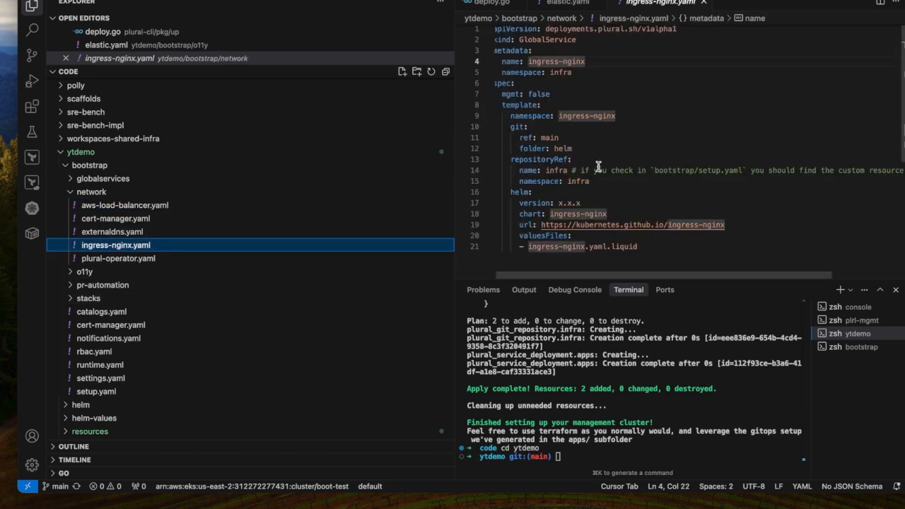
scroll(599, 167, "down", 1)
scroll(599, 166, "up", 1)
Step: Switch back to the Plural console and open the infra catalog in the self-service catalog
key("ctrl+Left")
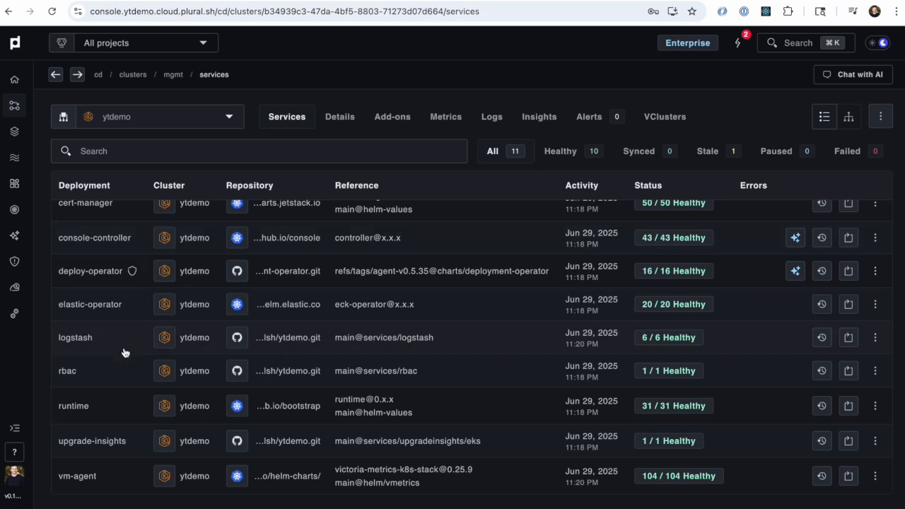
scroll(124, 353, "up", 3)
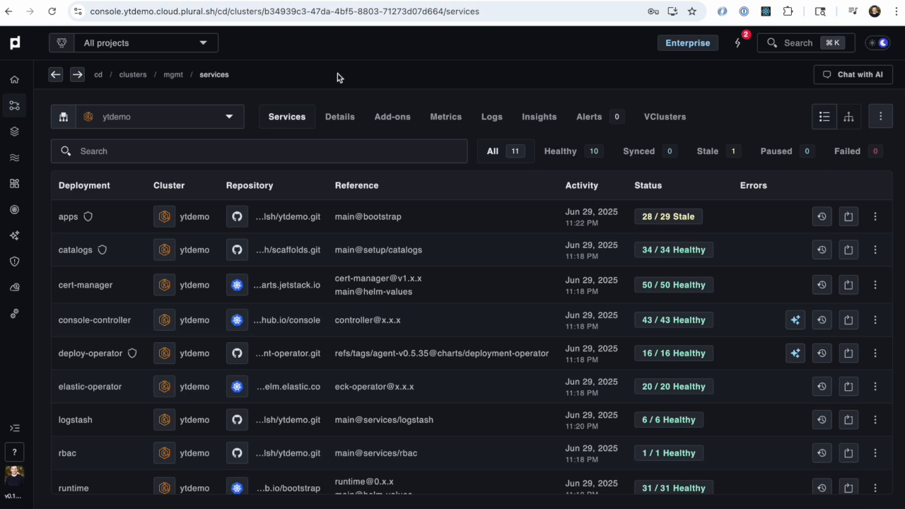
left_click(18, 187)
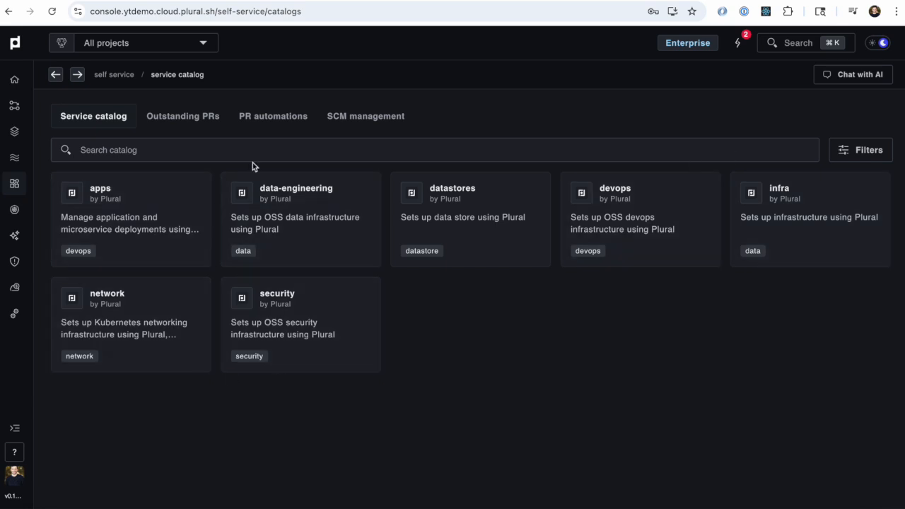
left_click(828, 212)
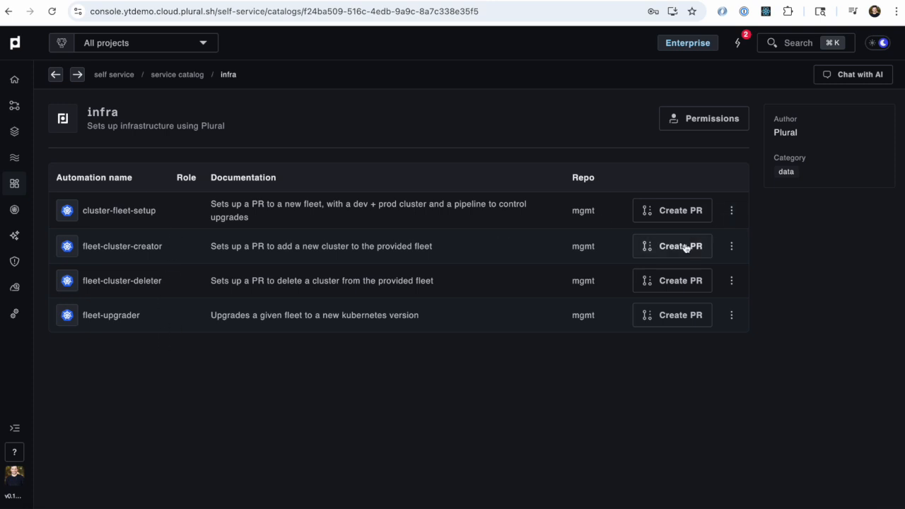
Step: Start a cluster-fleet-setup PR and configure it with cloud aws, fleet demo and region us-east-2
left_click(692, 211)
left_click(389, 226)
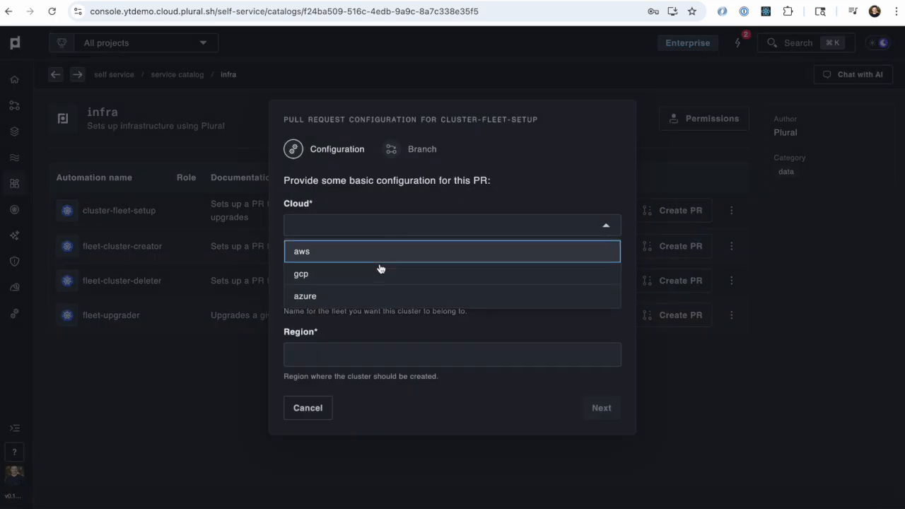
left_click(382, 252)
left_click(368, 290)
type("demo")
key("Tab")
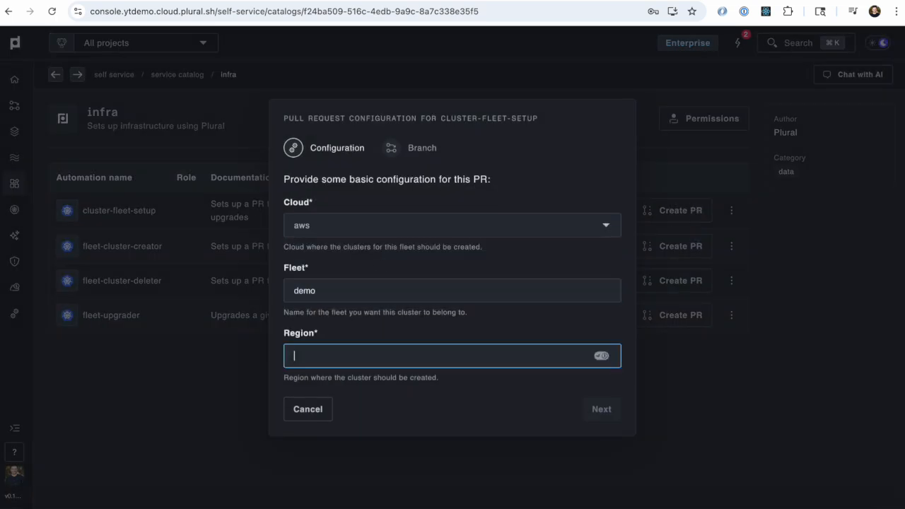
type("us-east-2")
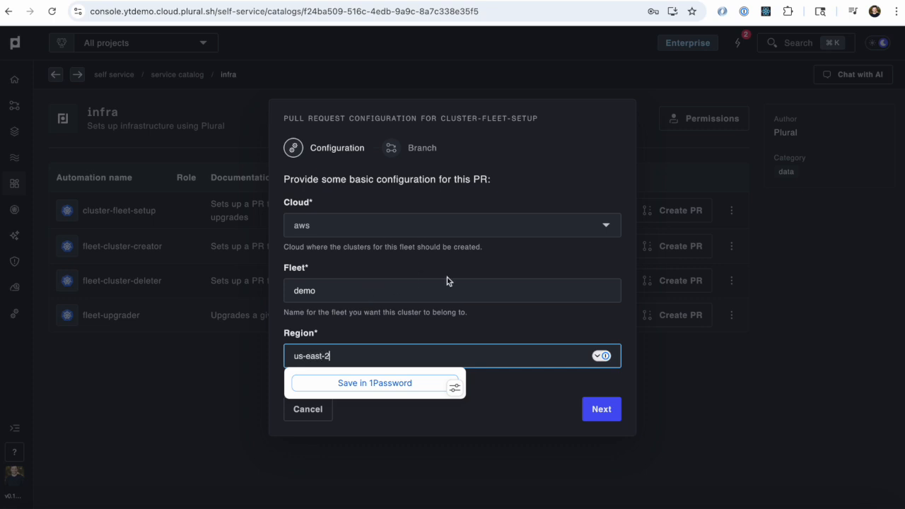
left_click(538, 334)
left_click(607, 414)
Step: Create the PR from the source branch setup-demo-fleet and open it on GitHub
left_click(422, 363)
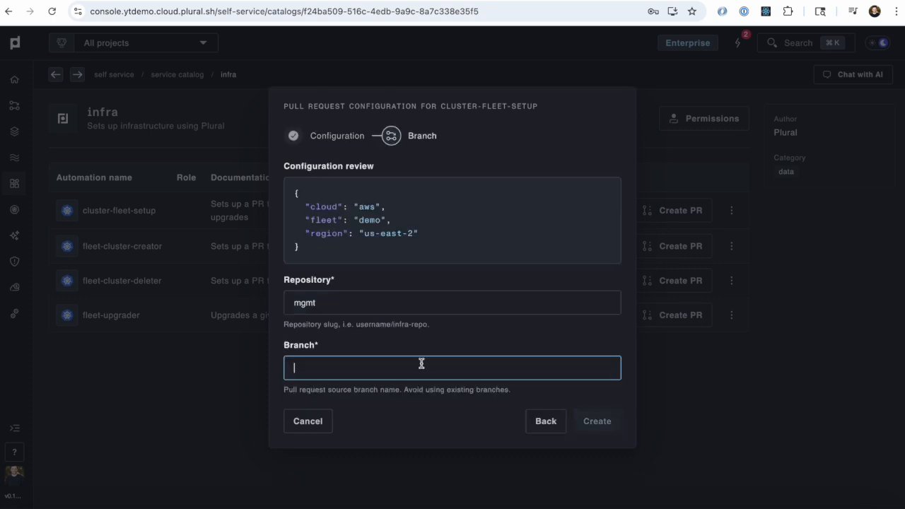
type("selup-demo-fleet")
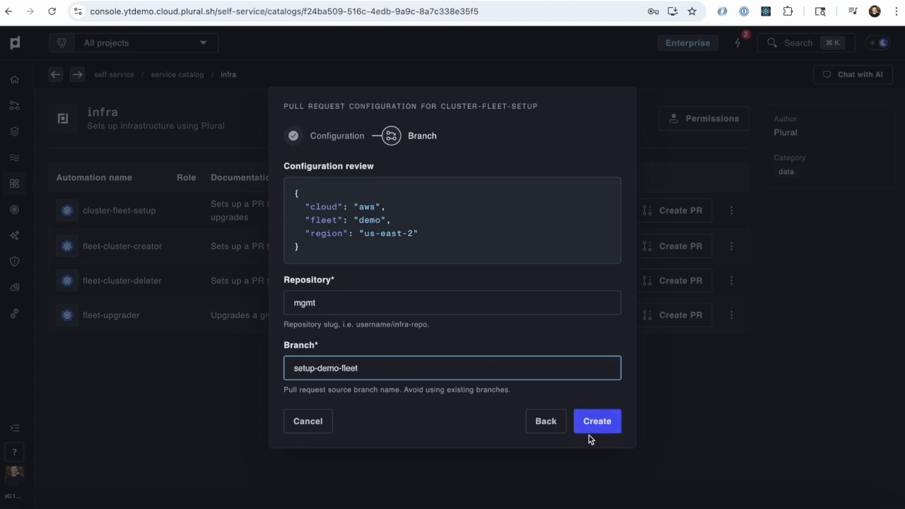
left_click(601, 429)
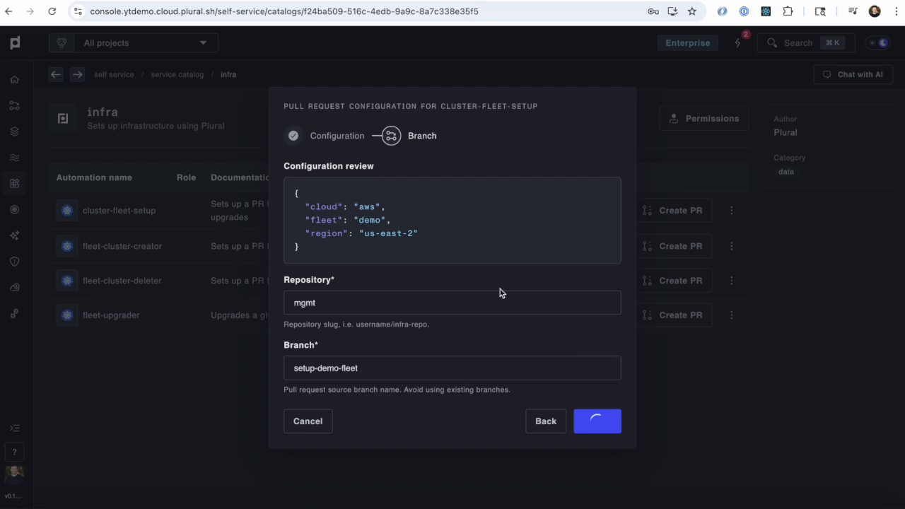
left_click(577, 305)
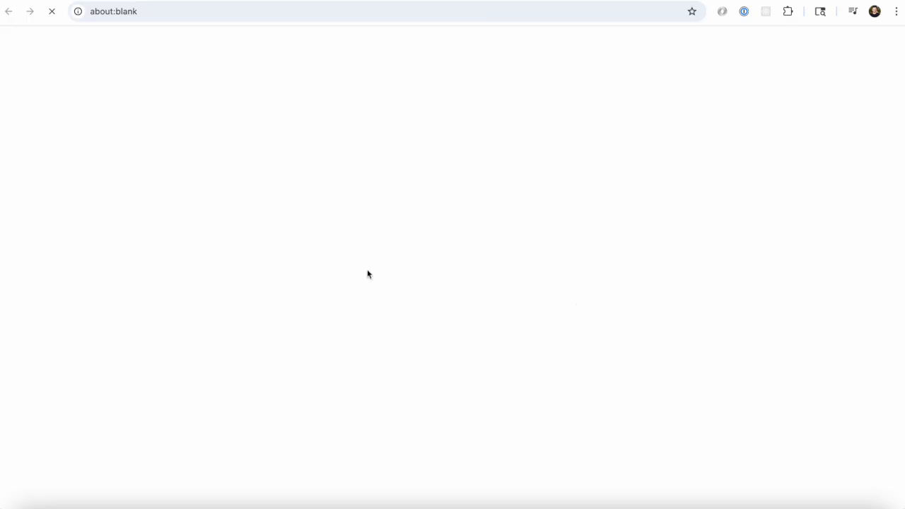
Step: Review the PR's changed files, examining the InfrastructureStack kind and Terraform module folder in demo-dev.yaml.liquid
left_click(446, 184)
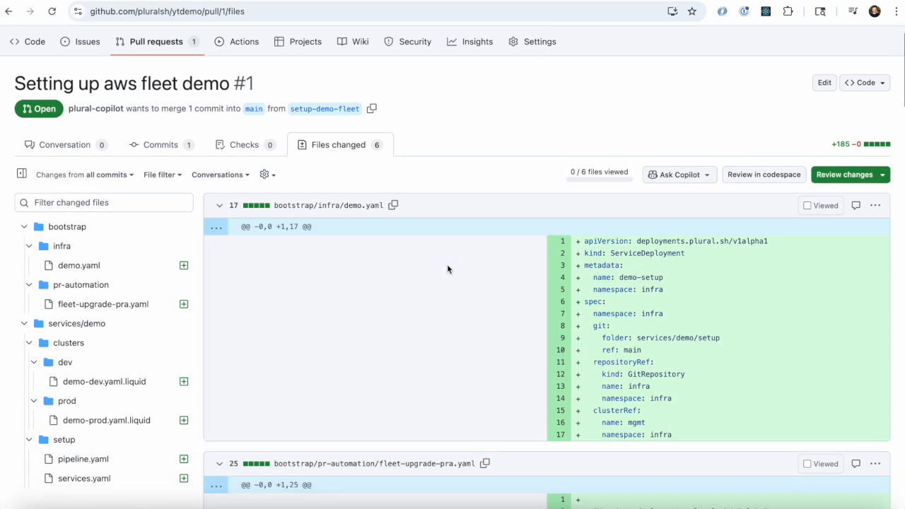
scroll(447, 269, "down", 2)
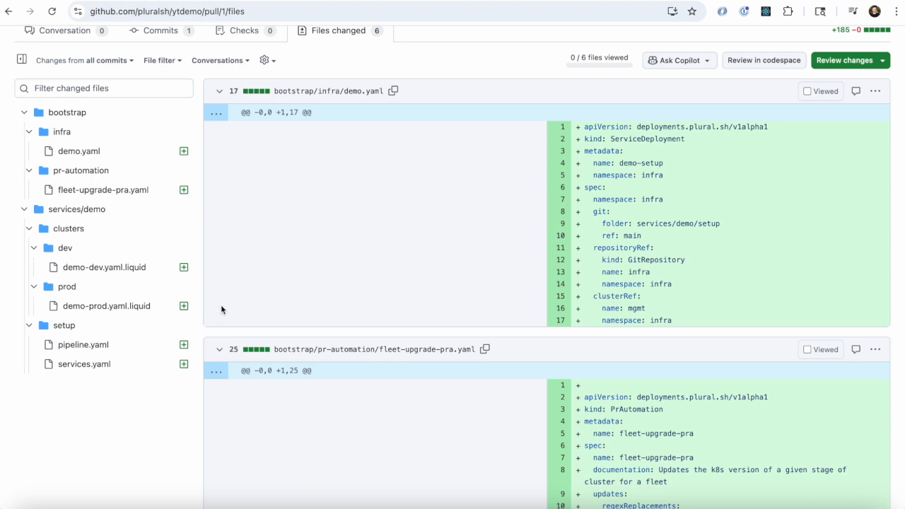
left_click(97, 272)
double_click(657, 111)
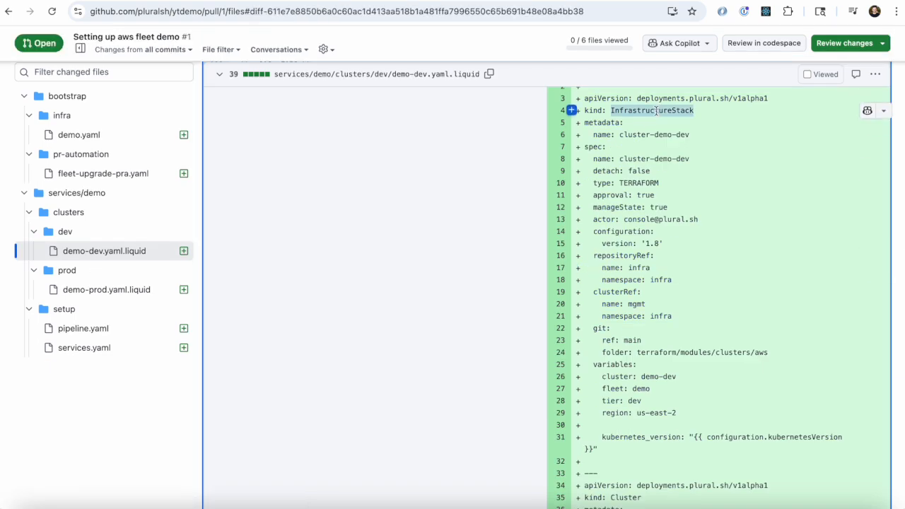
scroll(657, 111, "down", 2)
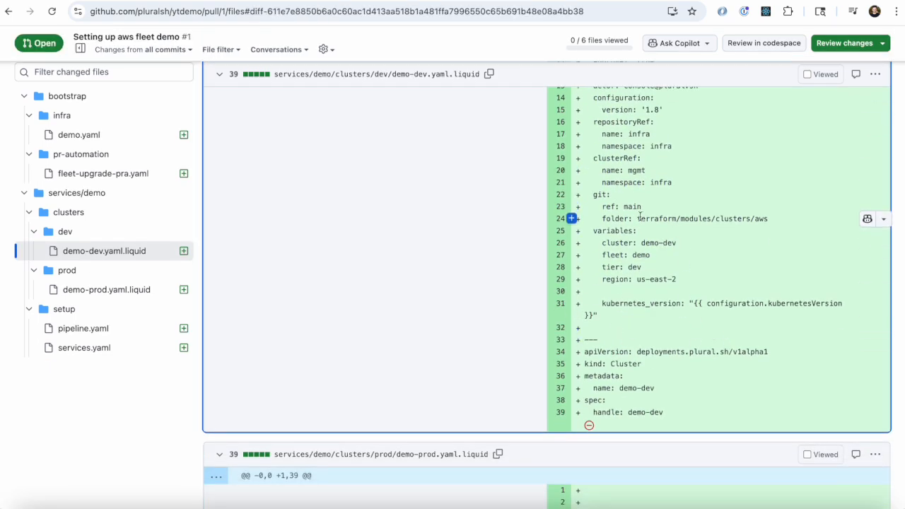
left_click_drag(637, 220, 793, 225)
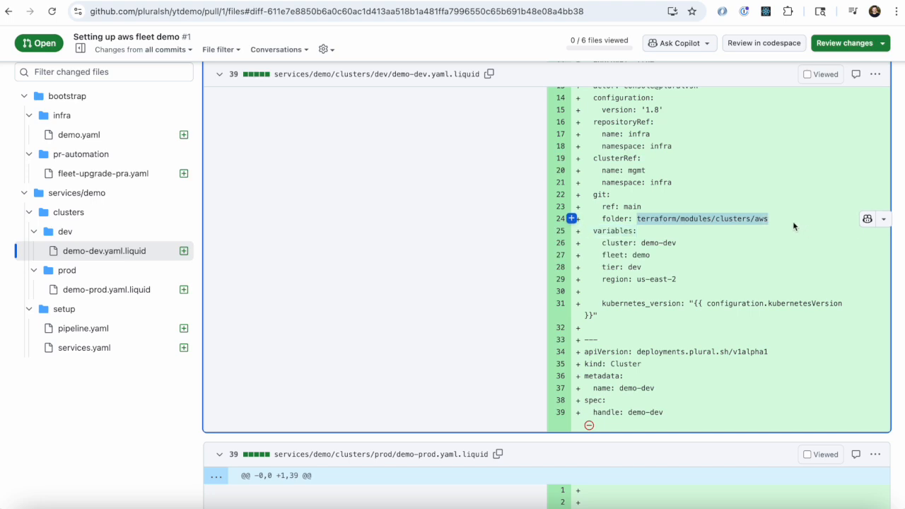
double_click(699, 220)
double_click(732, 217)
double_click(757, 218)
left_click(754, 228)
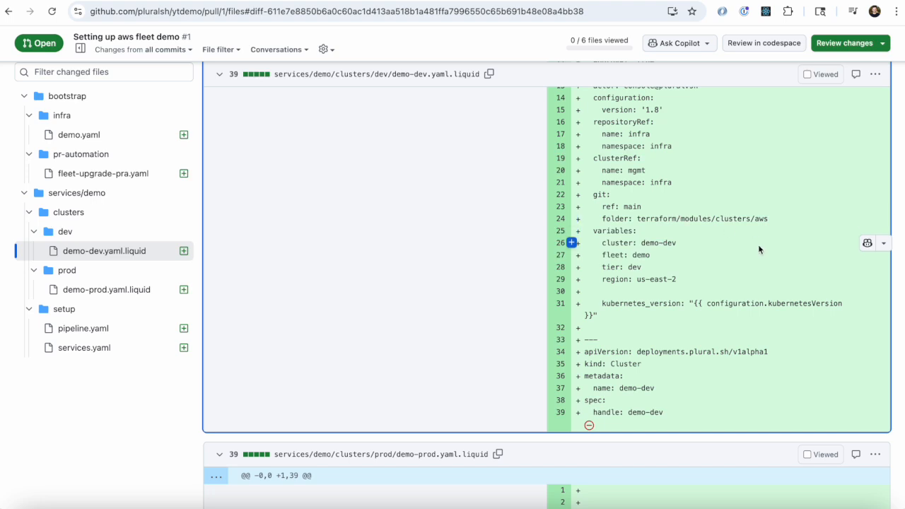
Step: Examine the demo-fleet-upgrade pipeline's stages and approval gate in the setup folder's pipeline.yaml
left_click(105, 331)
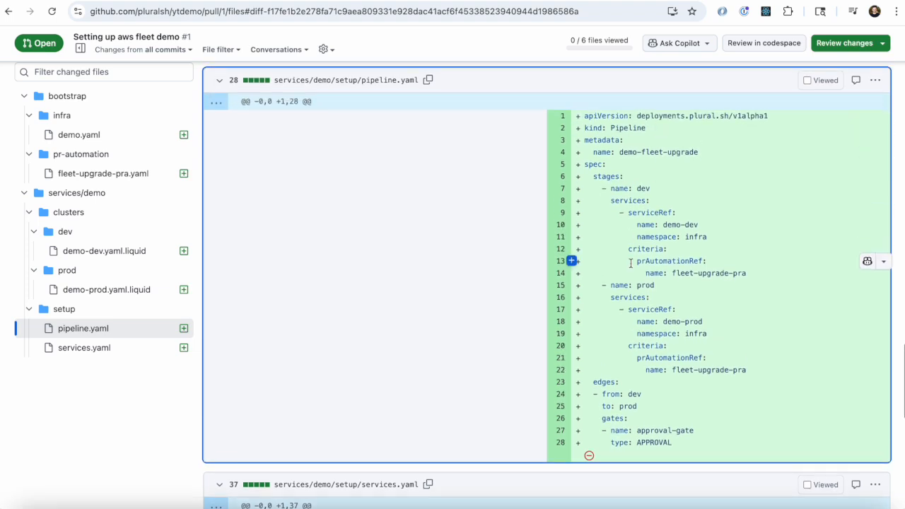
scroll(573, 255, "down", 1)
scroll(689, 213, "up", 1)
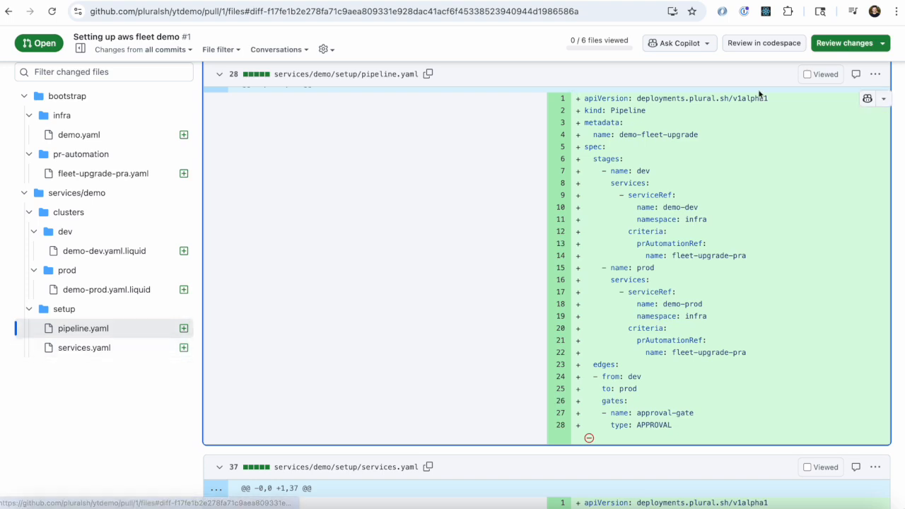
Step: Submit an approving review for the aws fleet demo pull request
left_click(855, 46)
left_click(602, 257)
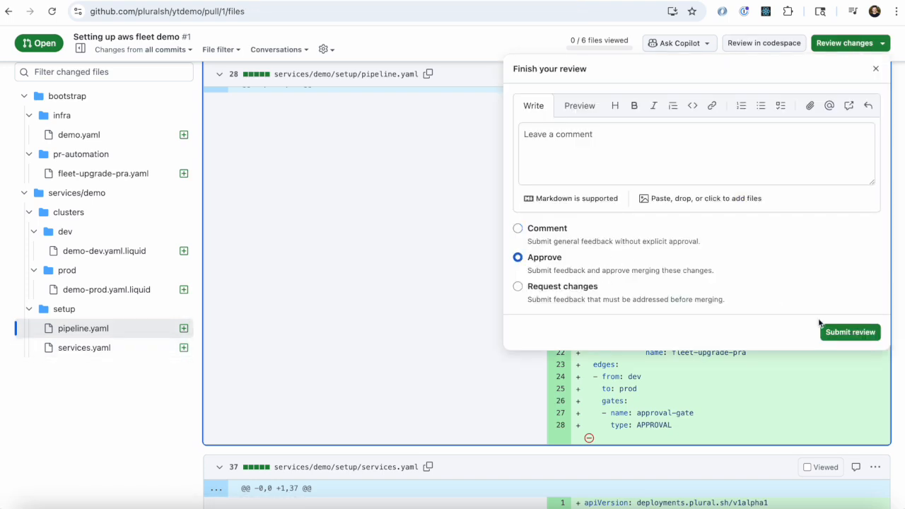
left_click(852, 332)
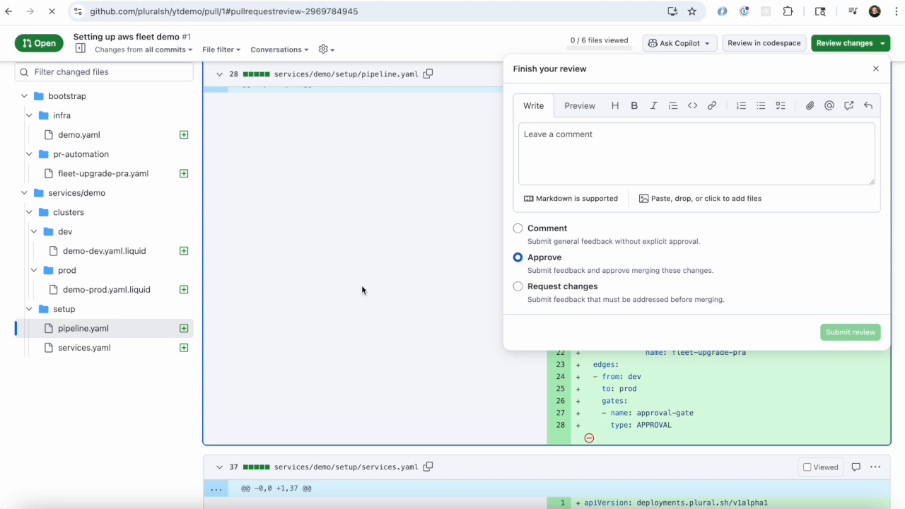
Step: Merge the pull request into main and delete the setup-demo-fleet branch
left_click(160, 280)
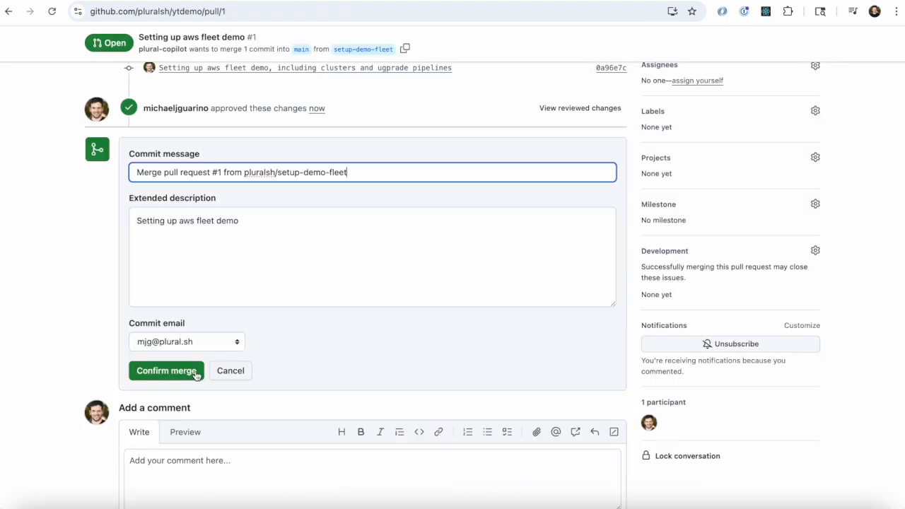
left_click(186, 375)
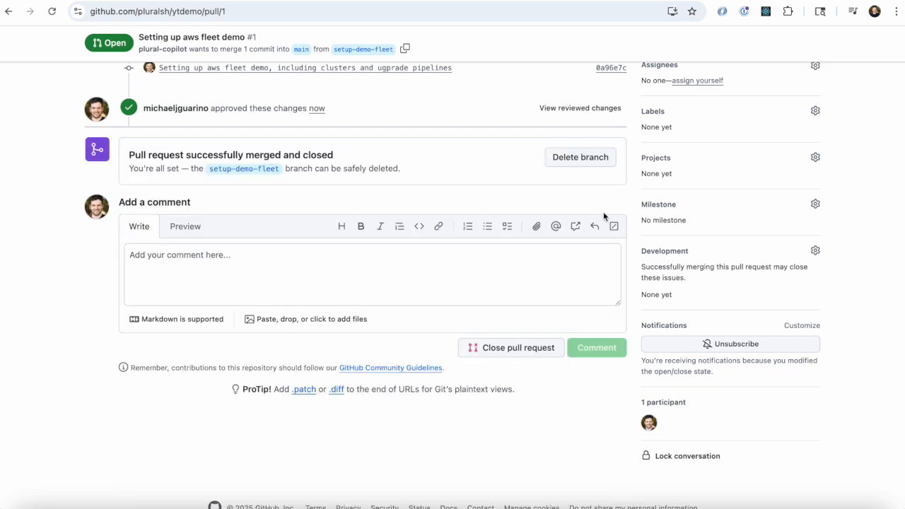
left_click(591, 170)
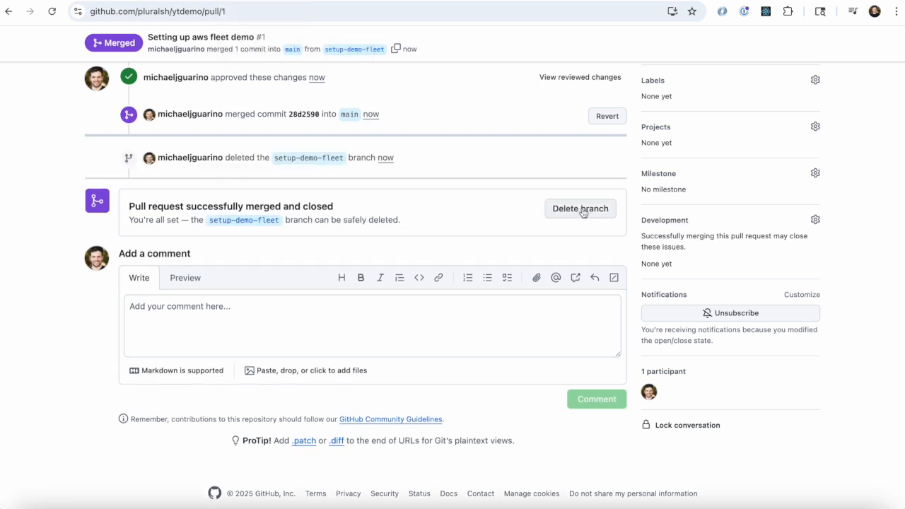
left_click(581, 210)
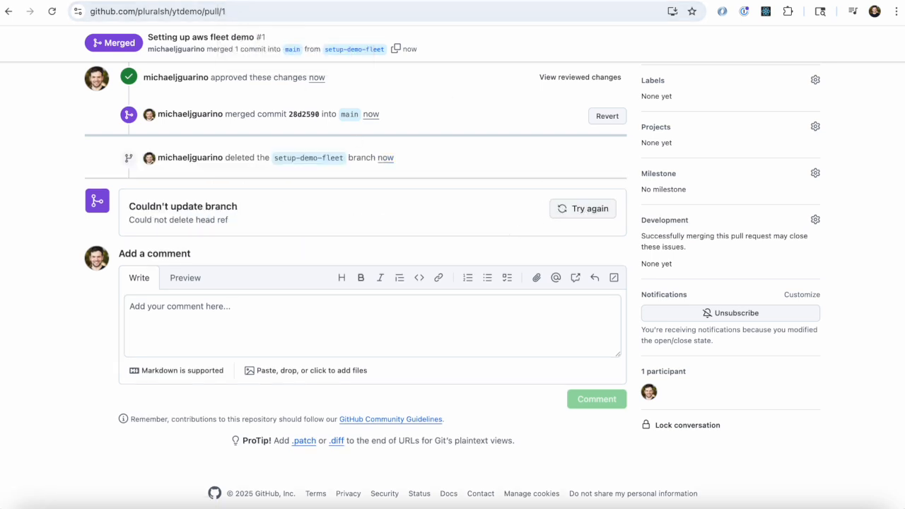
Step: Switch back to the Plural console and resync the apps service on the ytdemo cluster
left_click(206, 1)
left_click(322, 111)
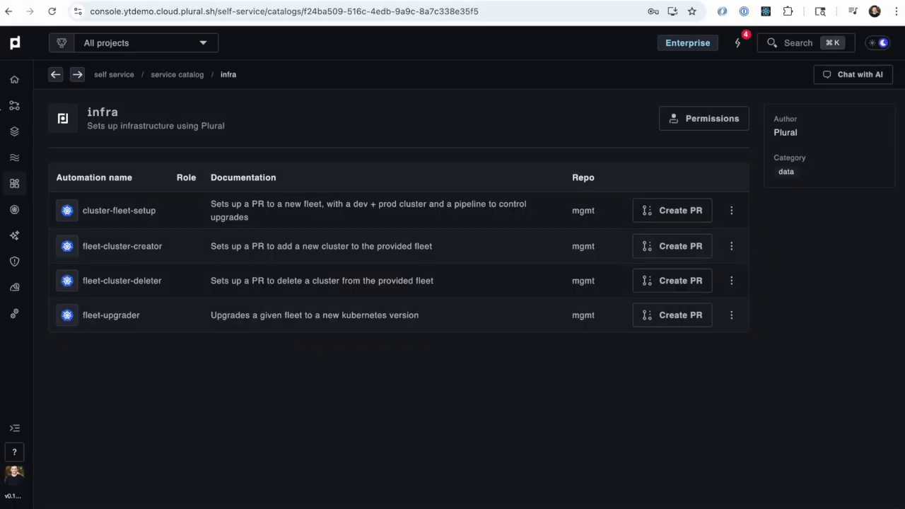
left_click(16, 106)
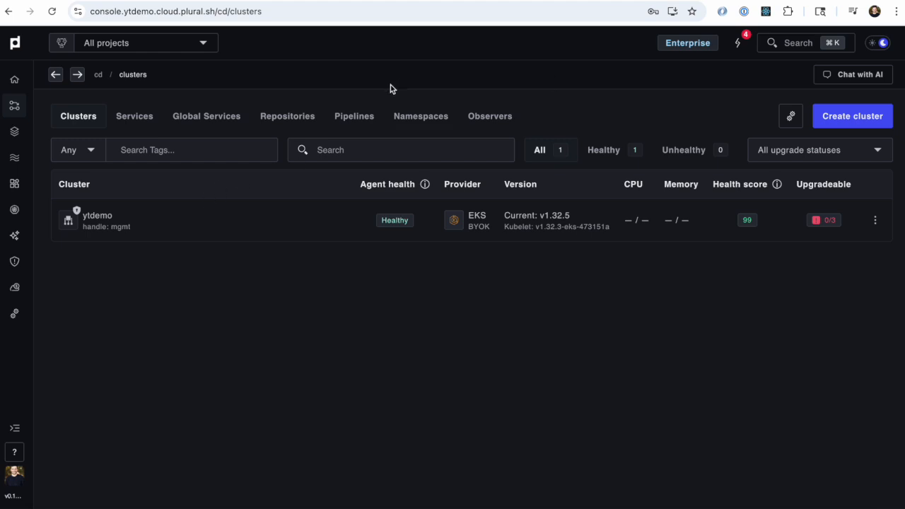
left_click(191, 238)
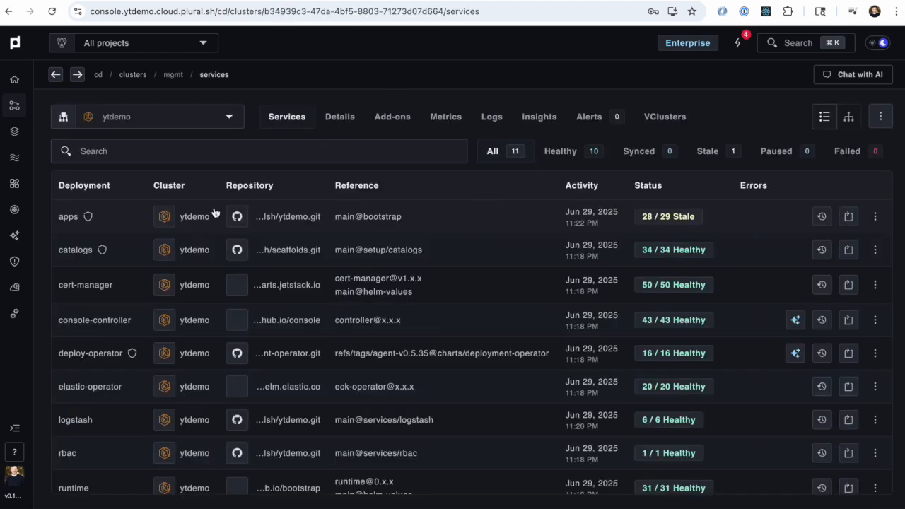
left_click(849, 218)
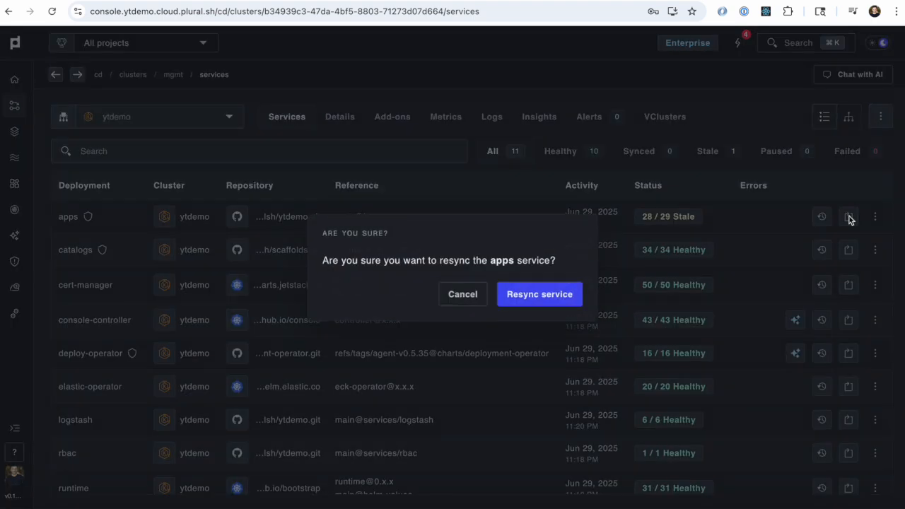
left_click(525, 294)
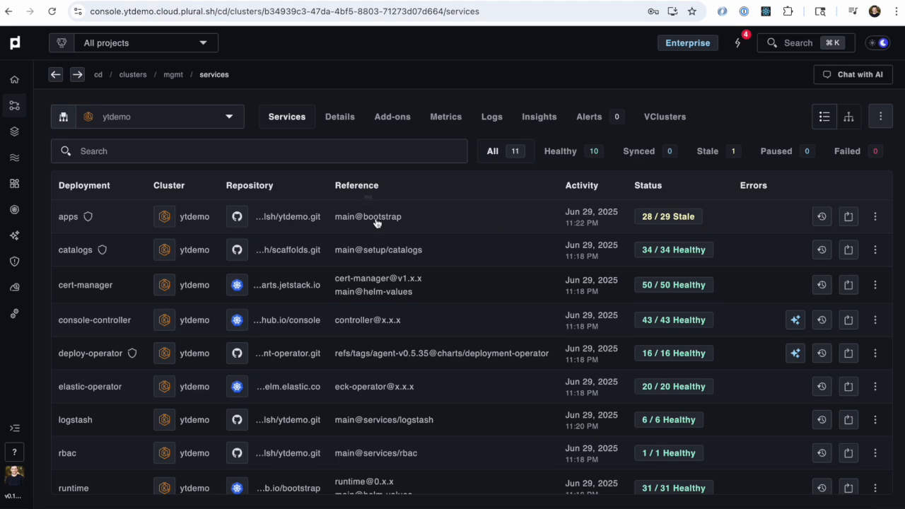
left_click(849, 216)
left_click(577, 298)
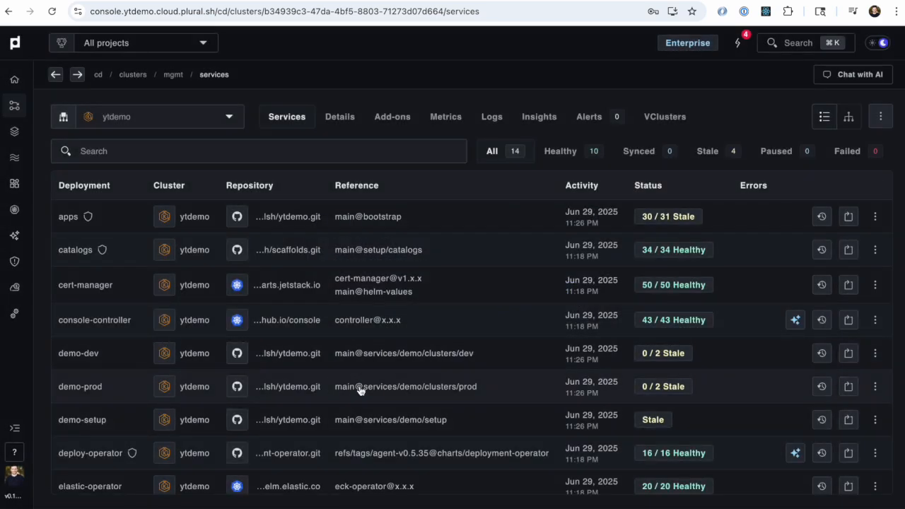
Step: Open the infrastructure stacks and check the runs of cluster-demo-dev and cluster-demo-prod
left_click(15, 131)
left_click(190, 172)
left_click(177, 216)
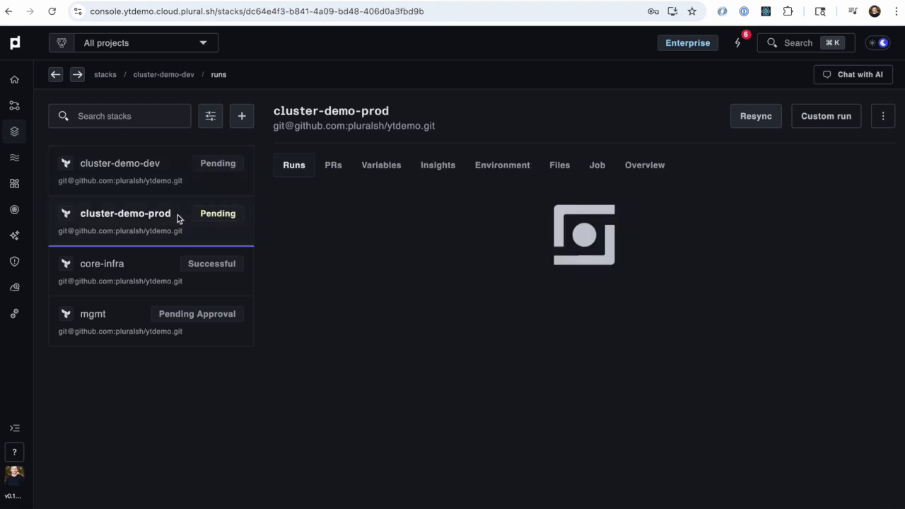
left_click(183, 180)
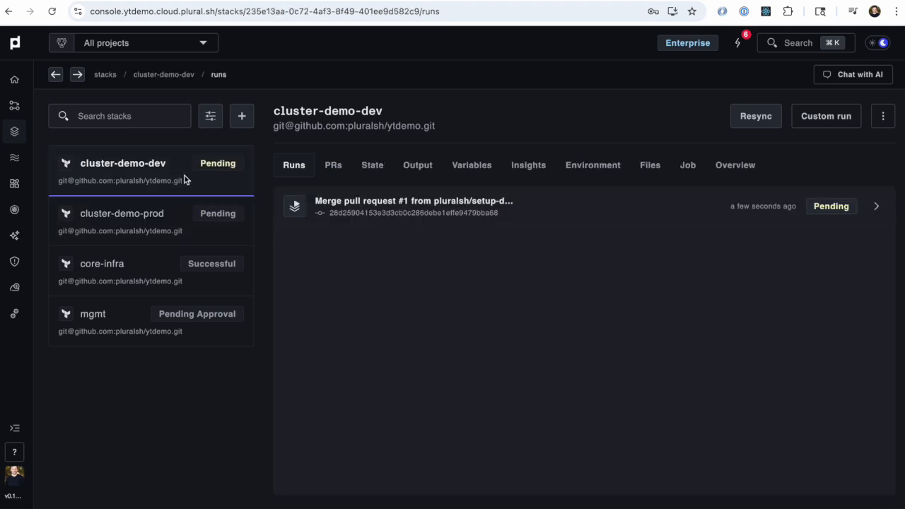
left_click(181, 222)
left_click(184, 175)
left_click(179, 220)
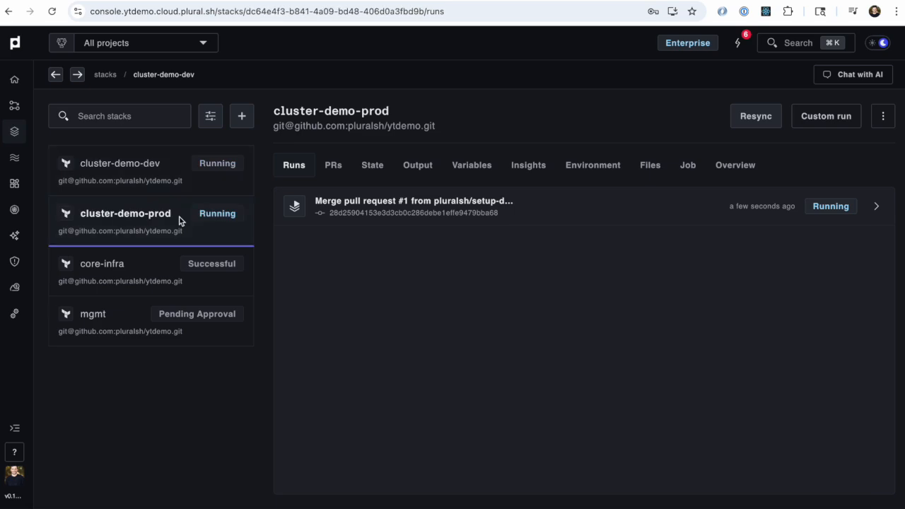
Step: Open the cluster-demo-dev stack's merge run and inspect its terraform init progress log
left_click(168, 165)
left_click(353, 203)
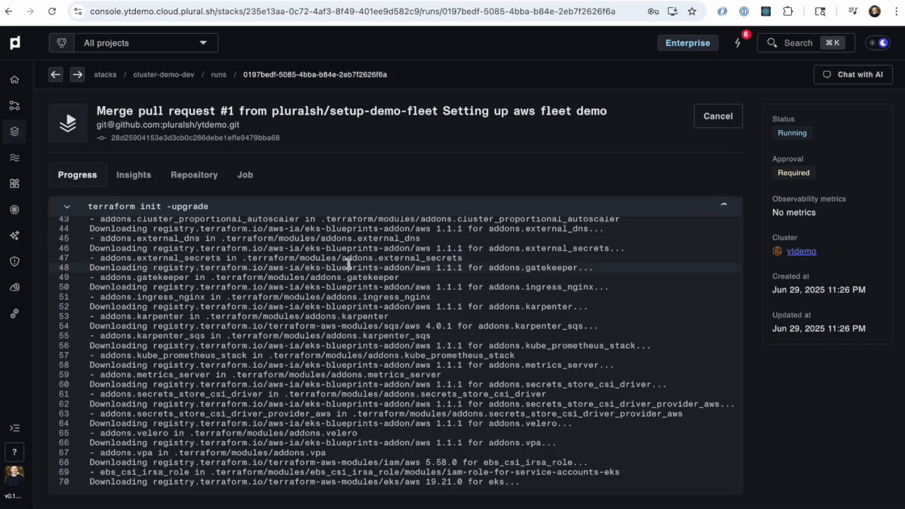
left_click(344, 214)
left_click(346, 210)
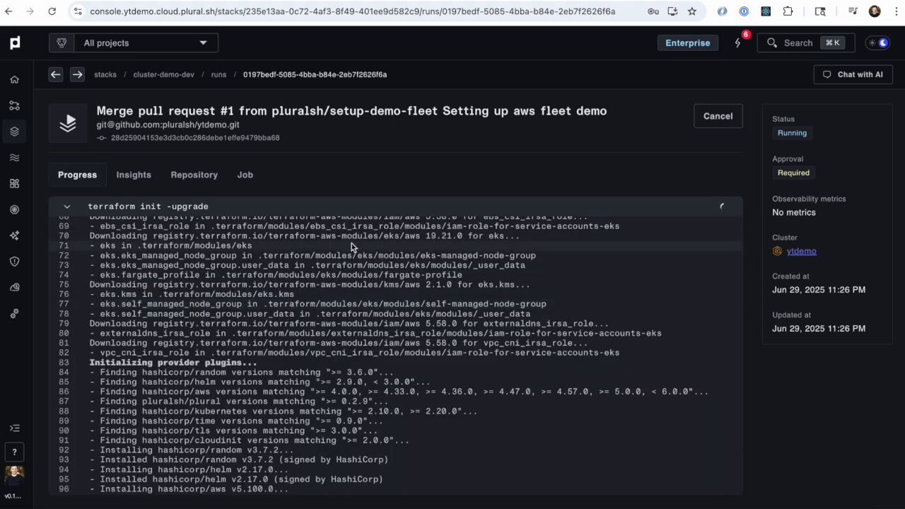
left_click(367, 205)
Step: Switch to the code editor and expand the ytdemo terraform/modules/clusters/aws folder to see its Terraform files
key("ctrl+Right")
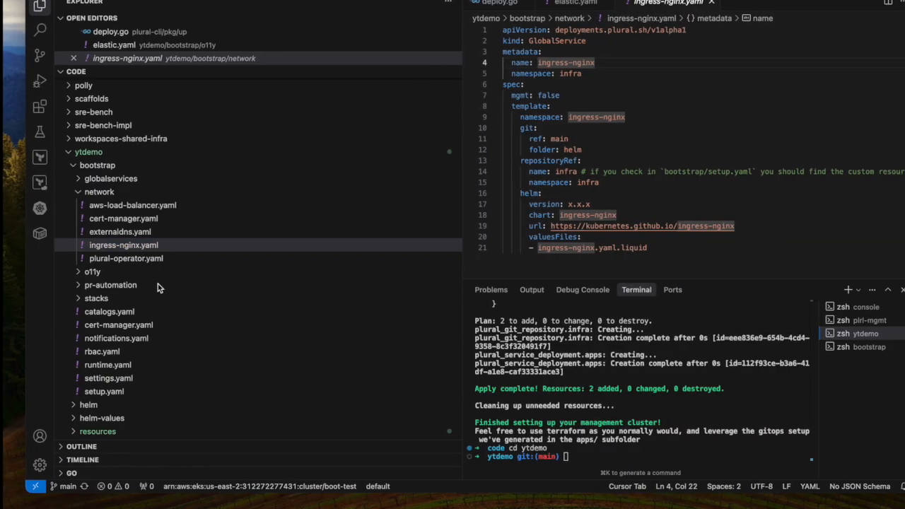
scroll(138, 260, "down", 5)
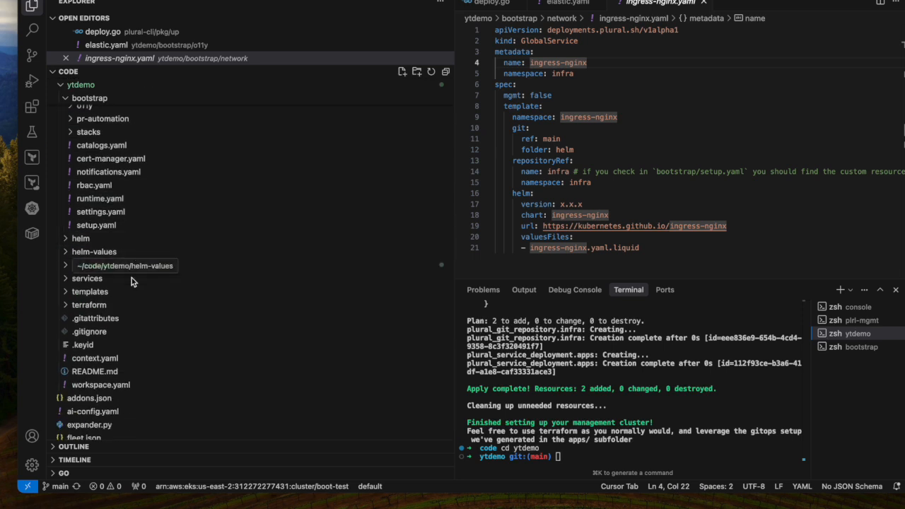
scroll(127, 297, "down", 2)
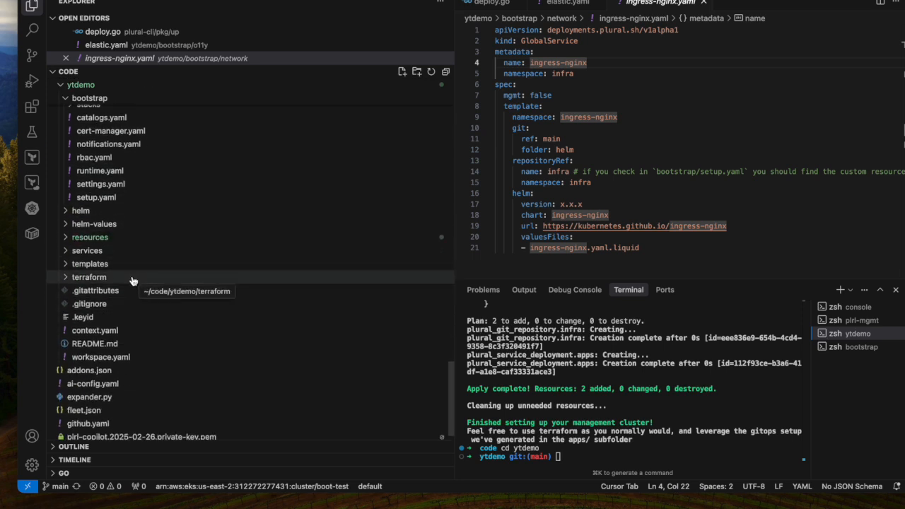
left_click(131, 279)
scroll(131, 280, "down", 2)
left_click(132, 287)
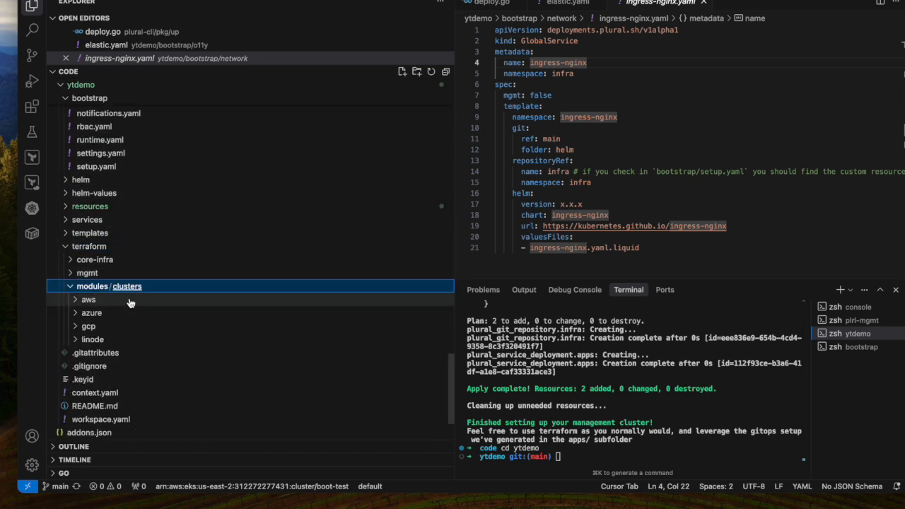
left_click(130, 301)
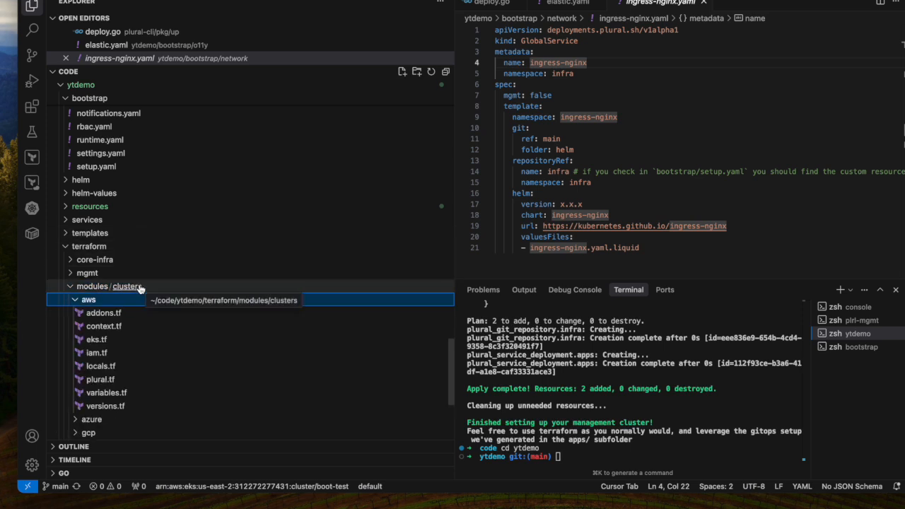
scroll(106, 272, "down", 1)
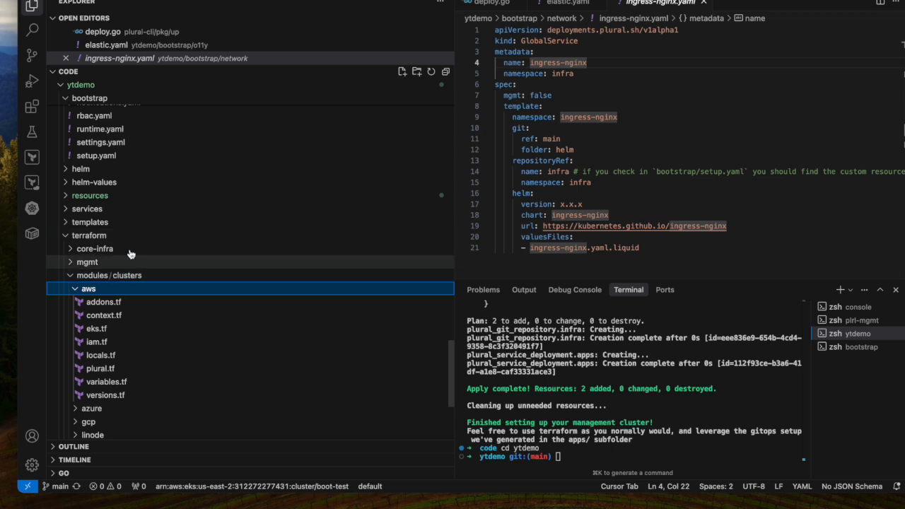
scroll(149, 254, "down", 2)
scroll(156, 249, "down", 2)
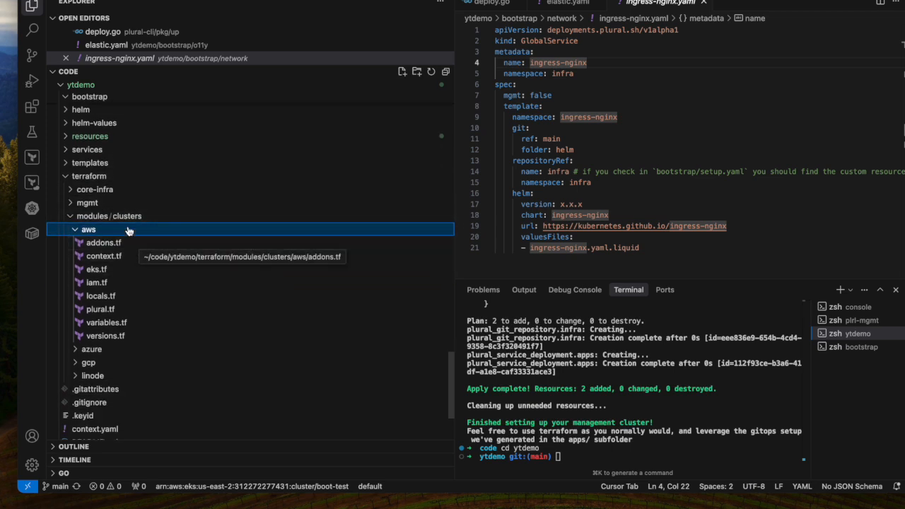
Step: Open eks.tf in the aws cluster module and review its eks module source and node group settings
left_click(96, 269)
scroll(584, 183, "down", 1)
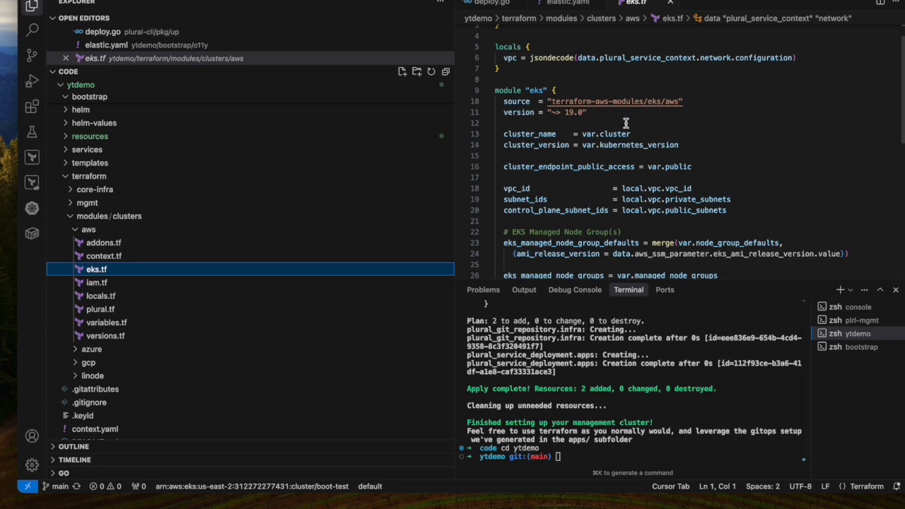
left_click(678, 122)
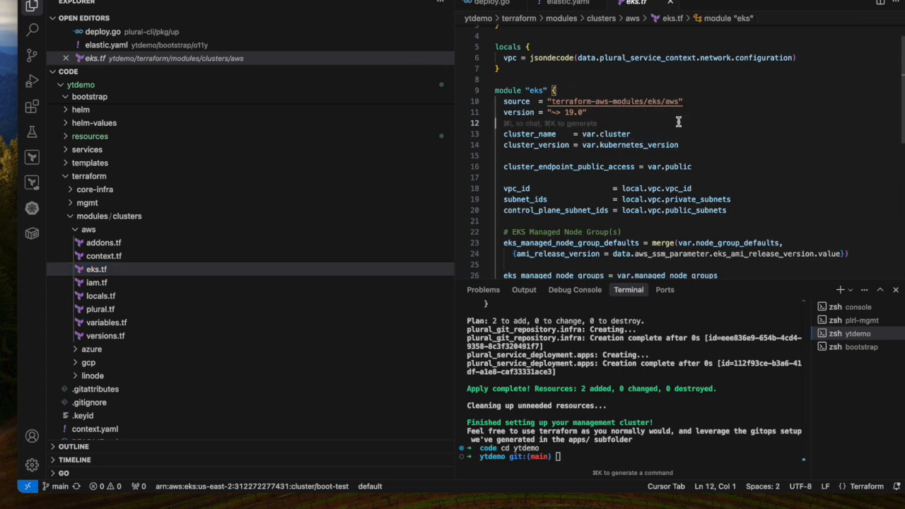
left_click(680, 101)
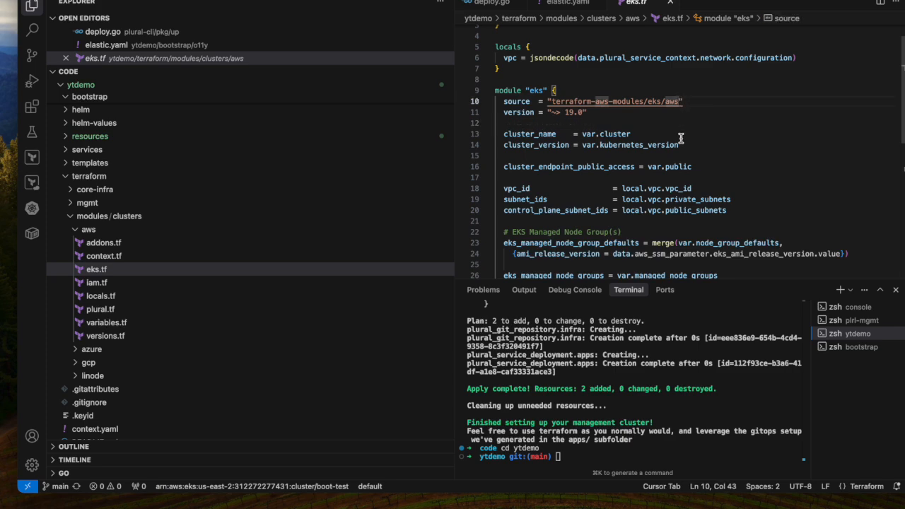
scroll(680, 137, "down", 5)
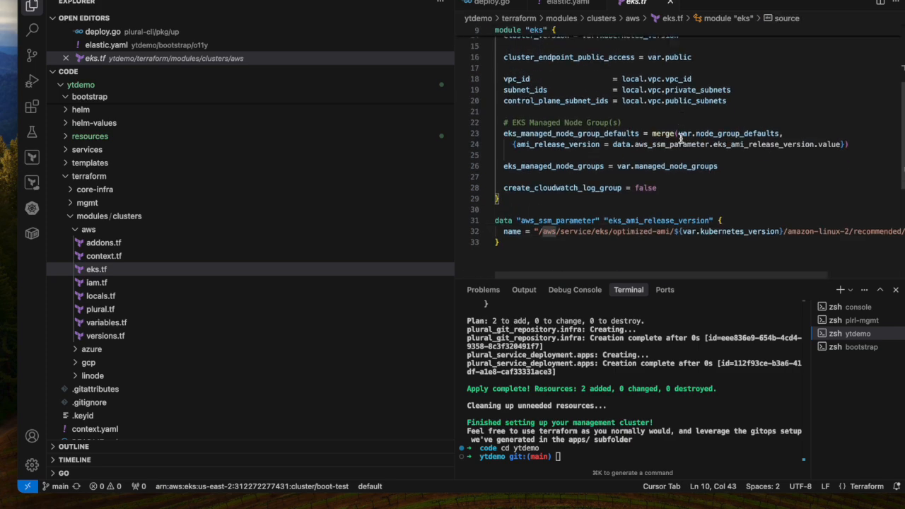
Step: Review iam.tf and addons.tf in the aws cluster module
left_click(189, 285)
scroll(665, 186, "down", 2)
scroll(665, 186, "up", 2)
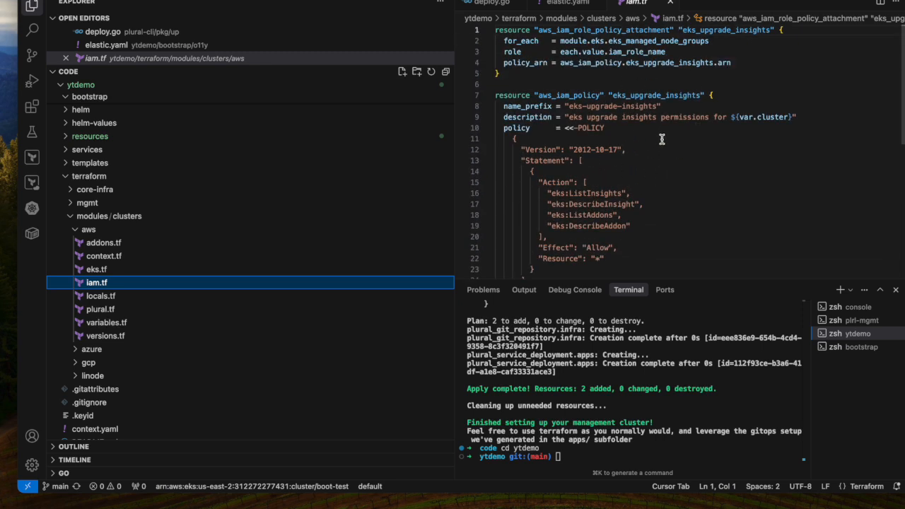
scroll(662, 139, "down", 2)
scroll(663, 139, "up", 2)
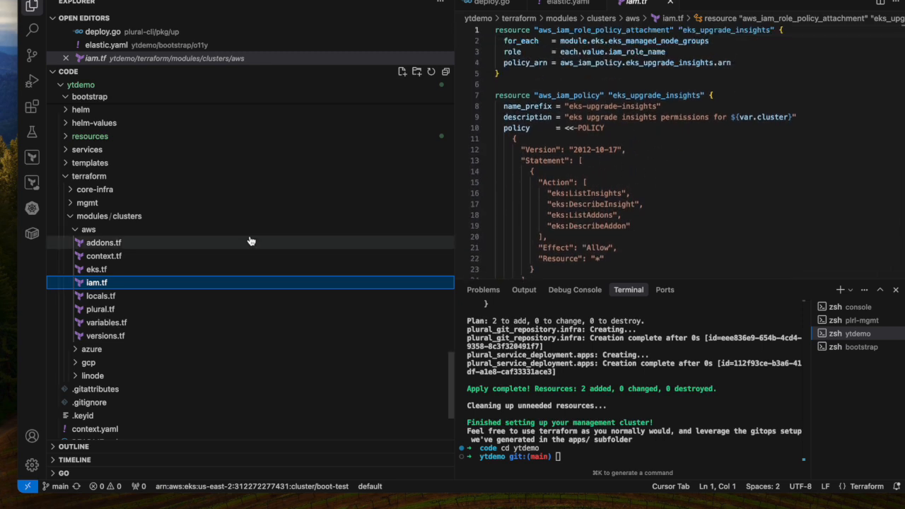
left_click(139, 247)
scroll(644, 203, "down", 12)
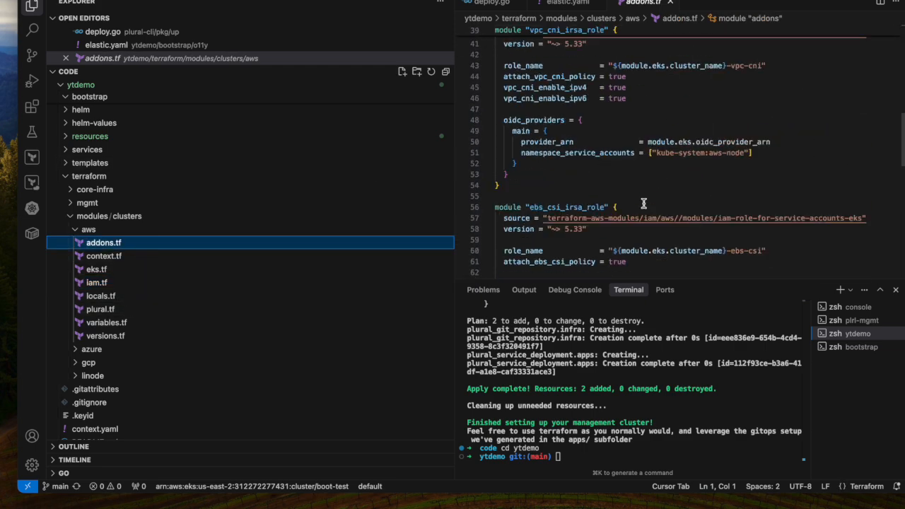
scroll(644, 204, "down", 4)
Step: Open plural.tf in the aws cluster module and examine its plural_cluster resource
left_click(100, 310)
scroll(657, 173, "down", 10)
scroll(658, 173, "up", 6)
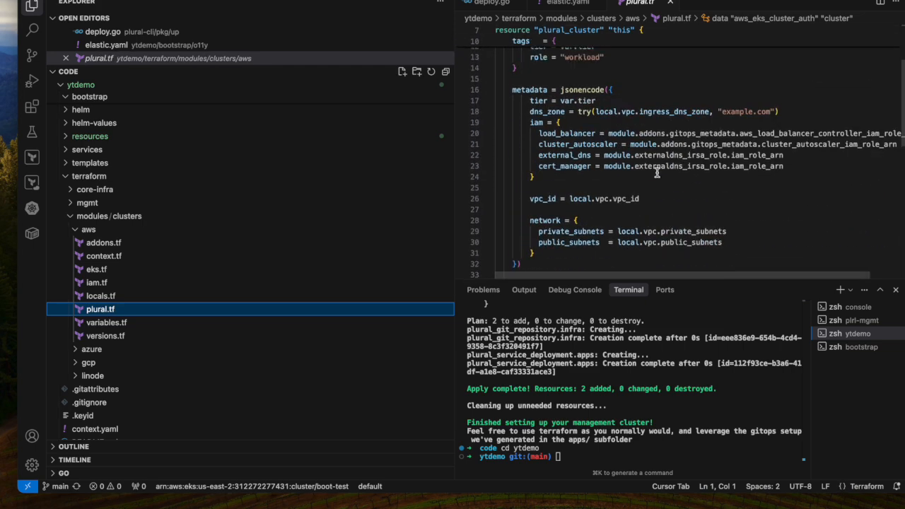
scroll(657, 173, "up", 3)
left_click(624, 65)
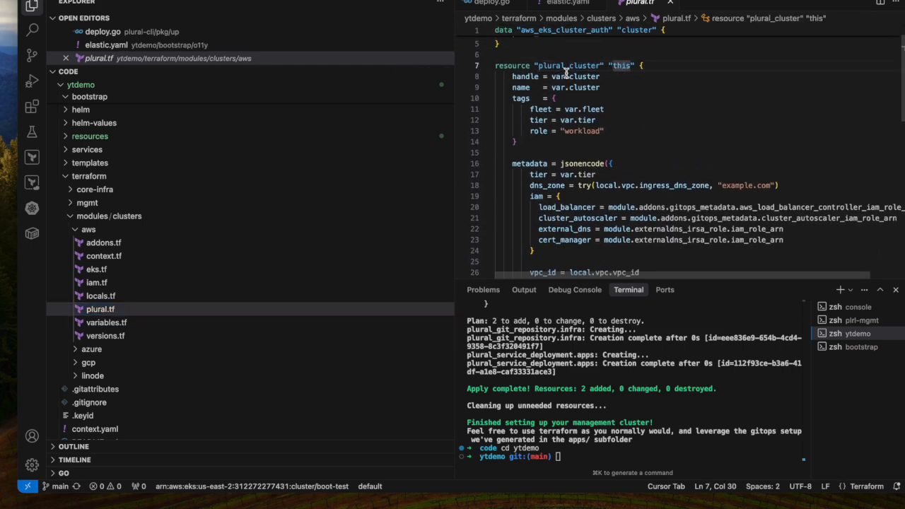
double_click(572, 65)
scroll(635, 162, "down", 2)
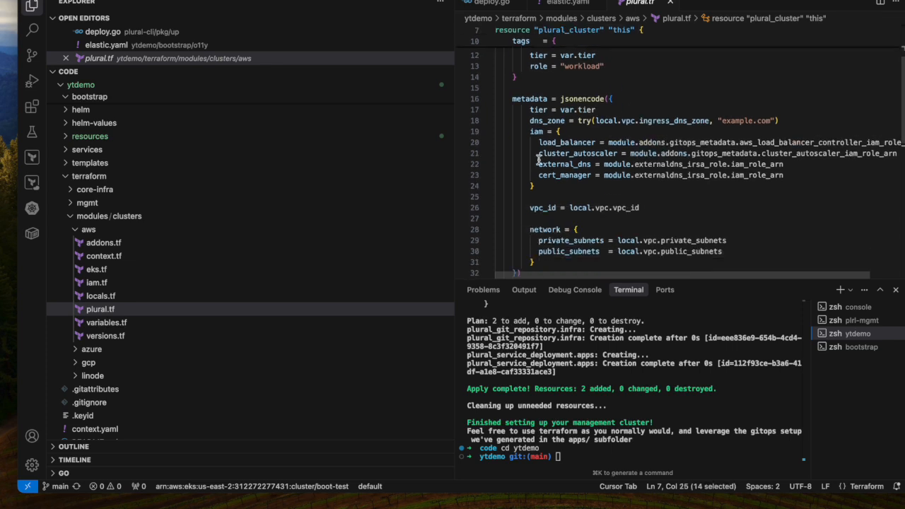
scroll(552, 172, "down", 2)
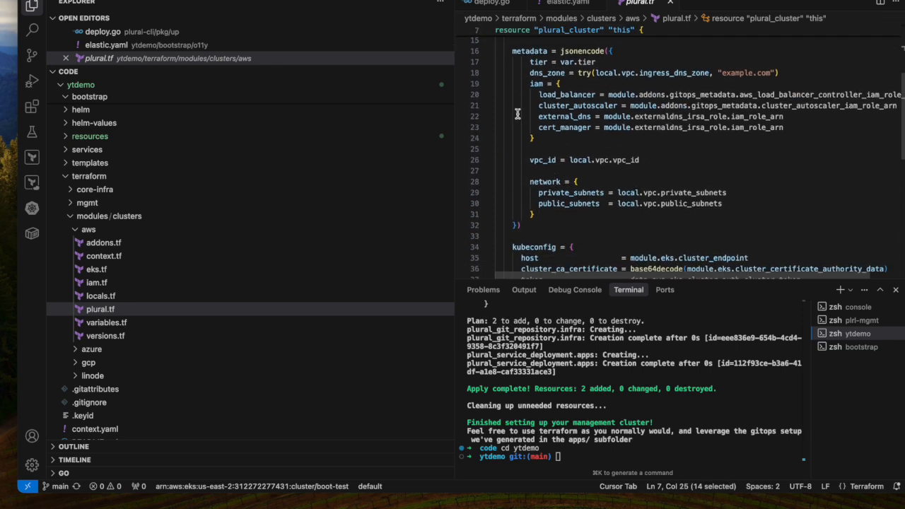
Step: Inspect the iam, vpc_id and network entries in the plural_cluster metadata, plus the kubeconfig block below
left_click(528, 84)
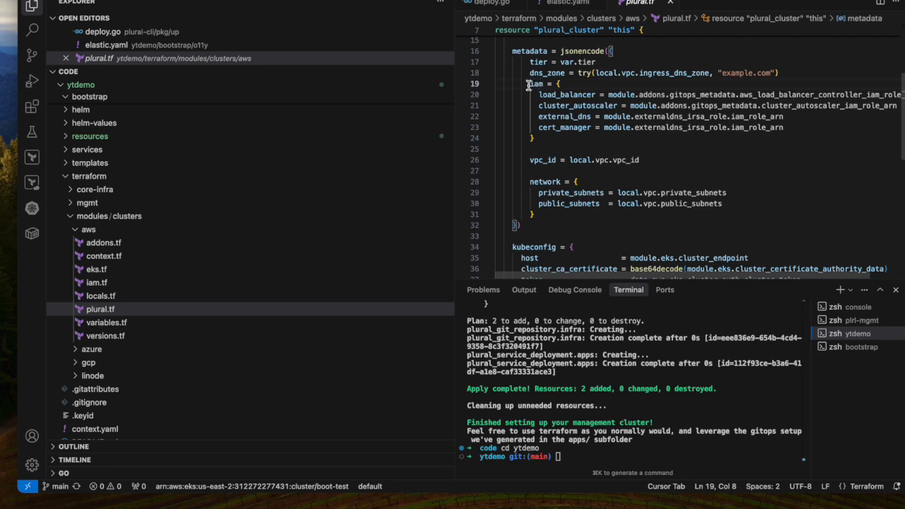
left_click_drag(528, 84, 556, 144)
left_click(530, 160)
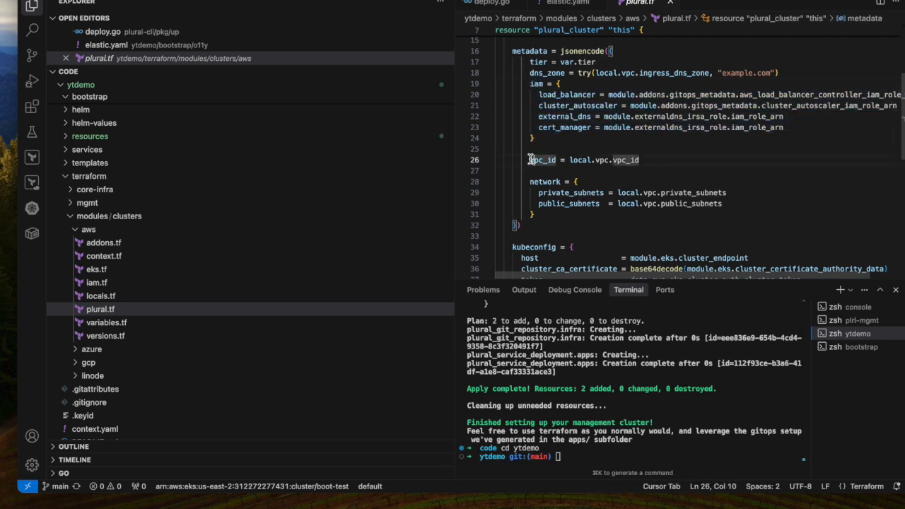
left_click(553, 193)
left_click(568, 84)
scroll(576, 74, "up", 3)
scroll(582, 92, "down", 3)
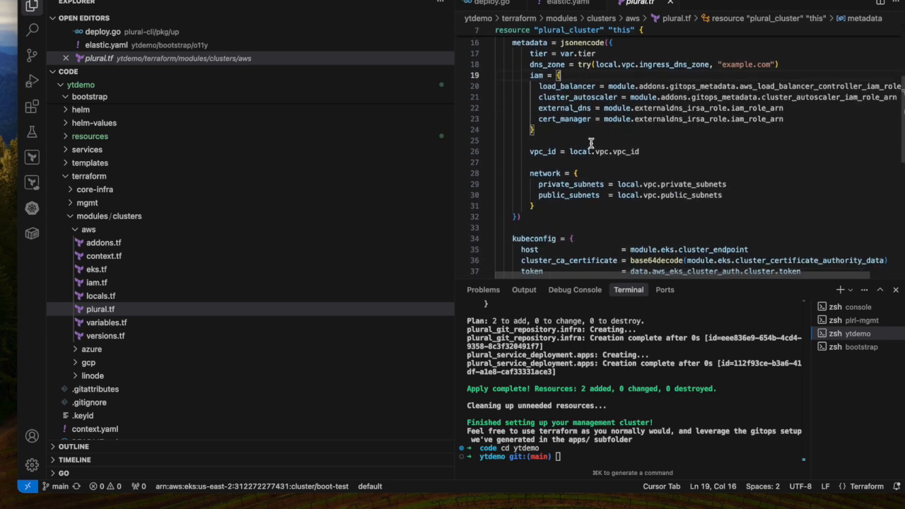
scroll(597, 164, "down", 2)
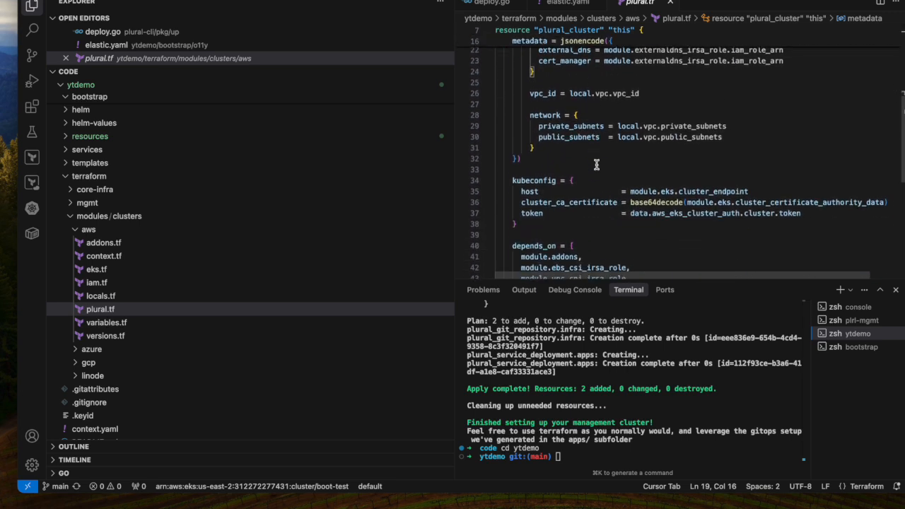
scroll(600, 90, "up", 4)
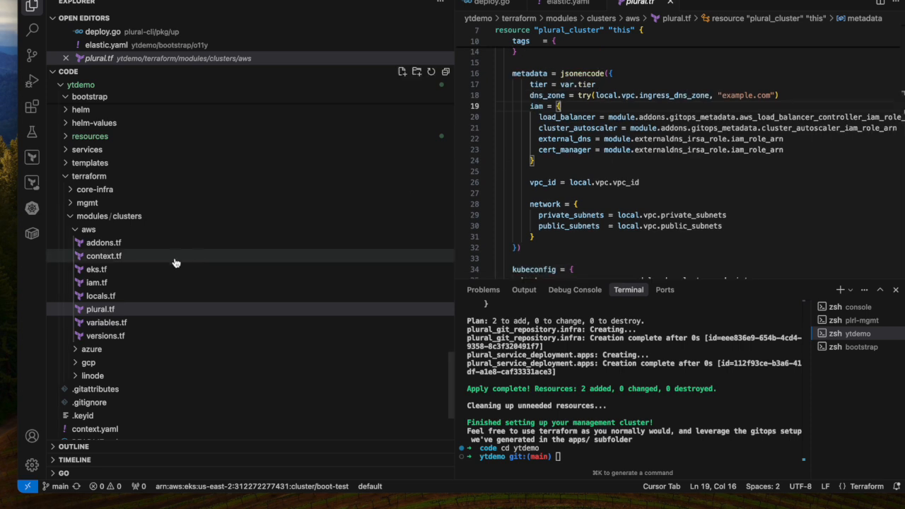
Step: Collapse the terraform and network folders, and review elastic.yaml and vmetrics.yaml in bootstrap/o11y
scroll(172, 259, "up", 3)
left_click(148, 234)
scroll(148, 234, "up", 5)
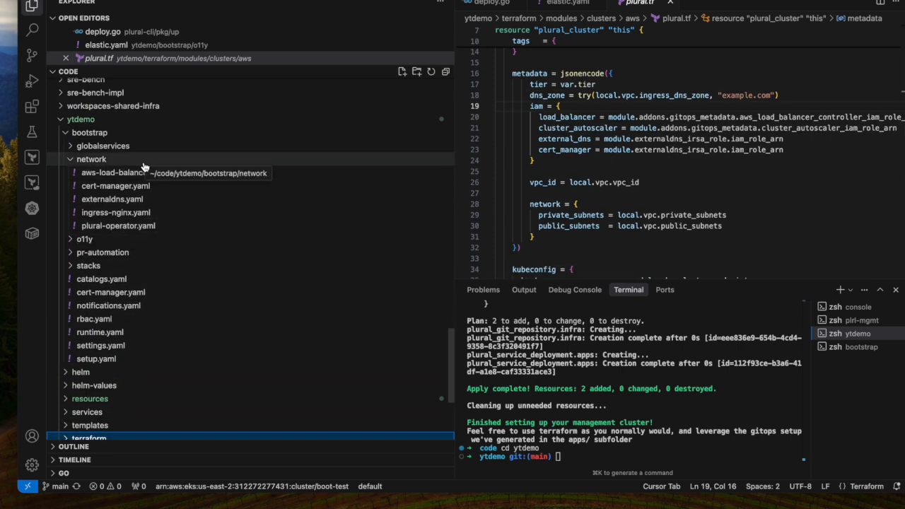
left_click(143, 162)
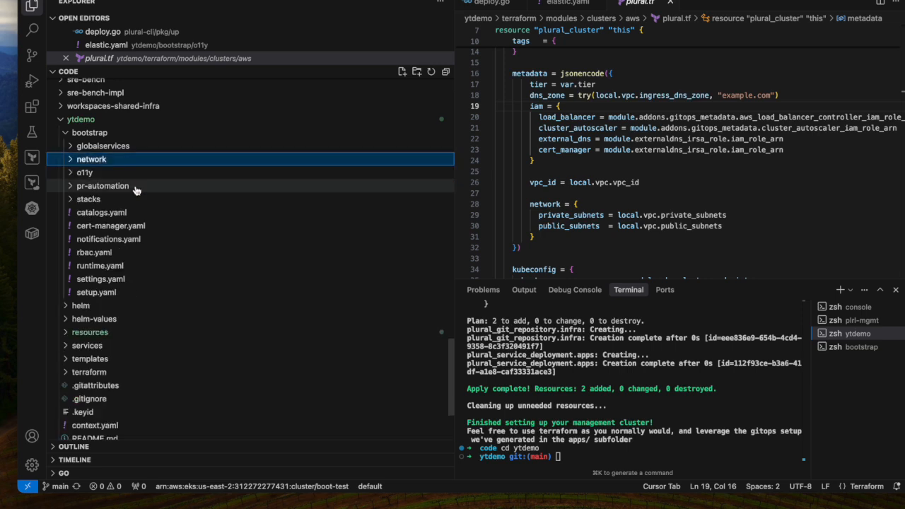
left_click(146, 172)
left_click(137, 187)
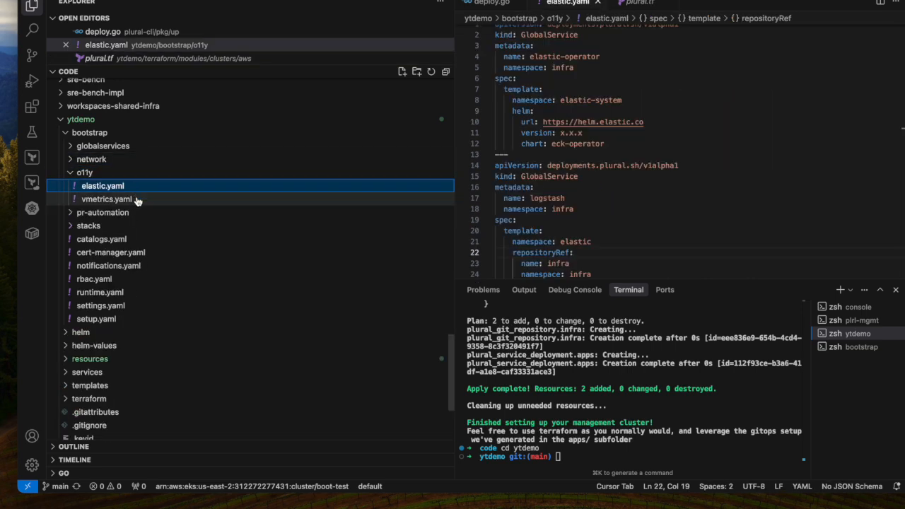
left_click(138, 200)
scroll(630, 206, "down", 3)
left_click(530, 206)
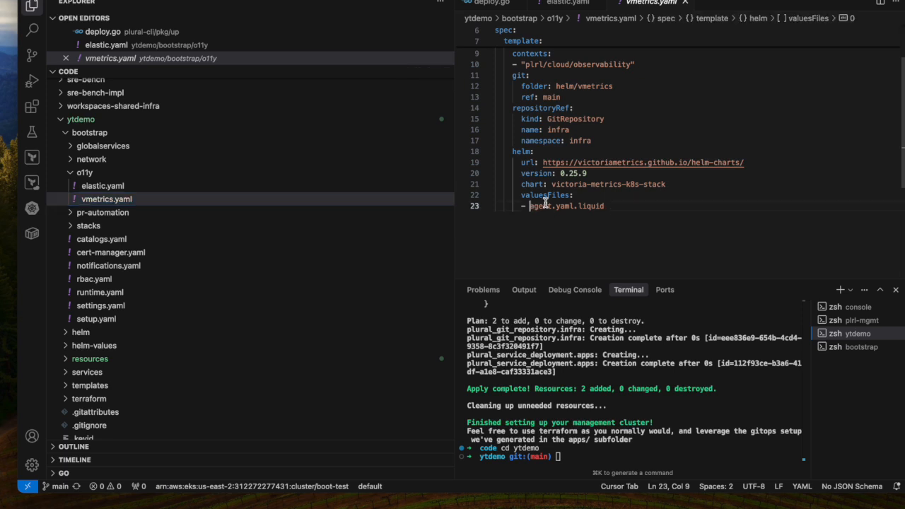
Step: Expand the helm folder and look through the certmanager, external-dns, loadbalancer and ingress-nginx liquid values files
scroll(152, 251, "down", 2)
left_click(154, 253)
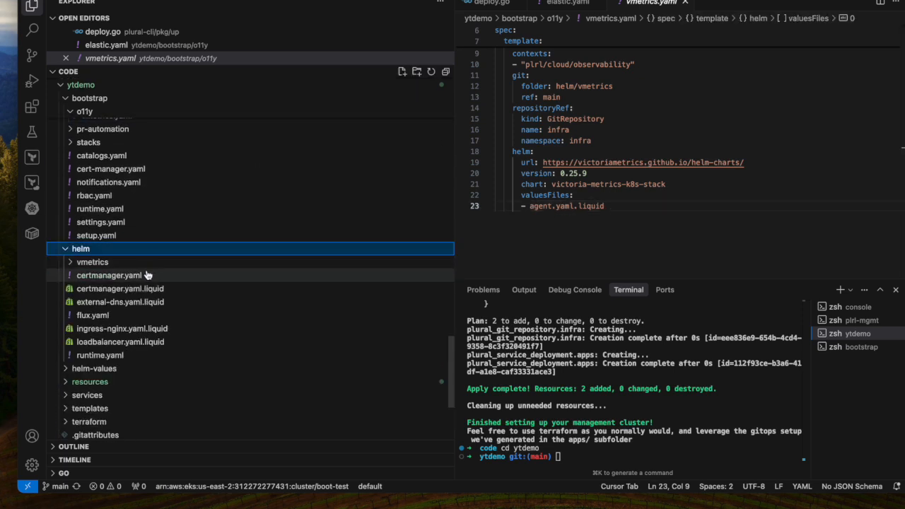
left_click(150, 288)
left_click(147, 302)
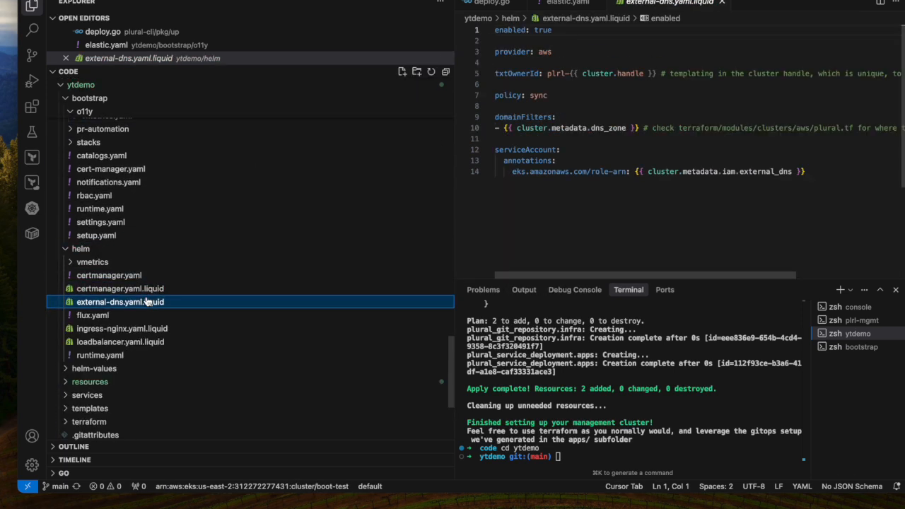
left_click(152, 341)
left_click(157, 329)
left_click(168, 302)
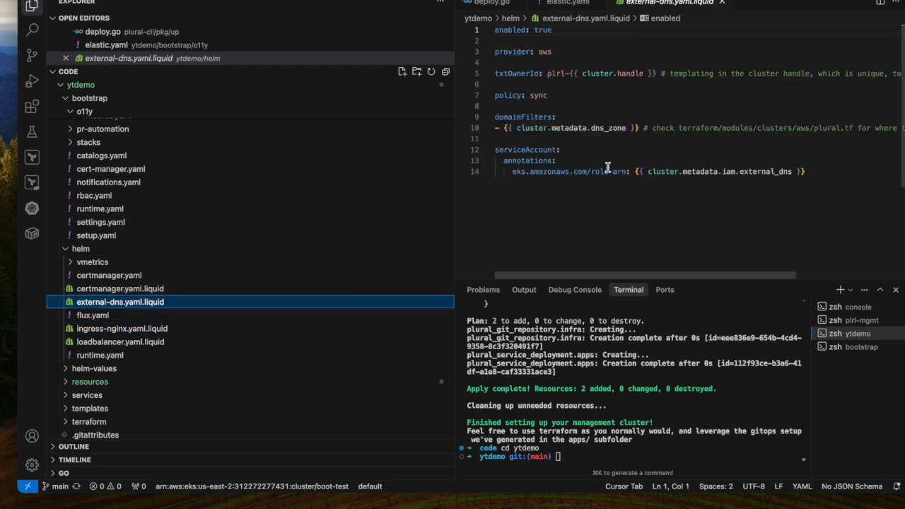
Step: Switch back to the Plural console, review the cluster-demo-dev run's Terraform plan and approve the run
key("ctrl+Left")
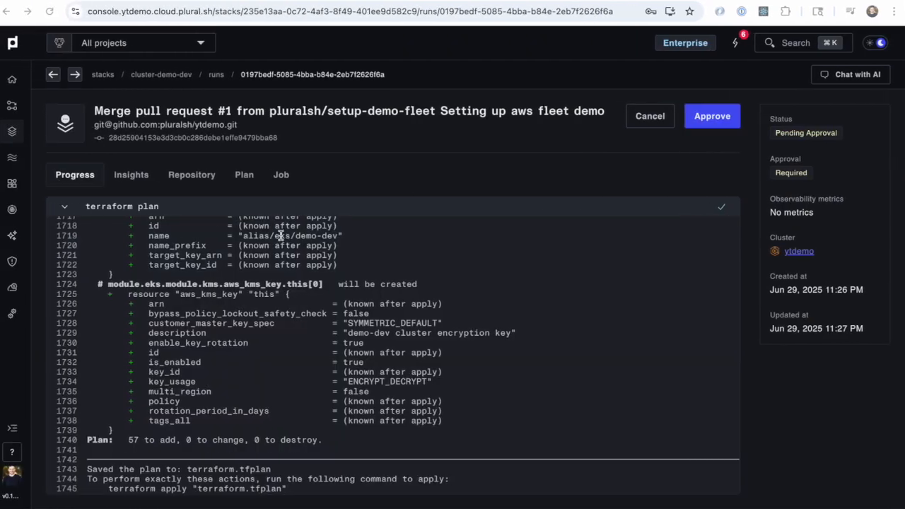
scroll(352, 283, "up", 5)
scroll(352, 283, "up", 5)
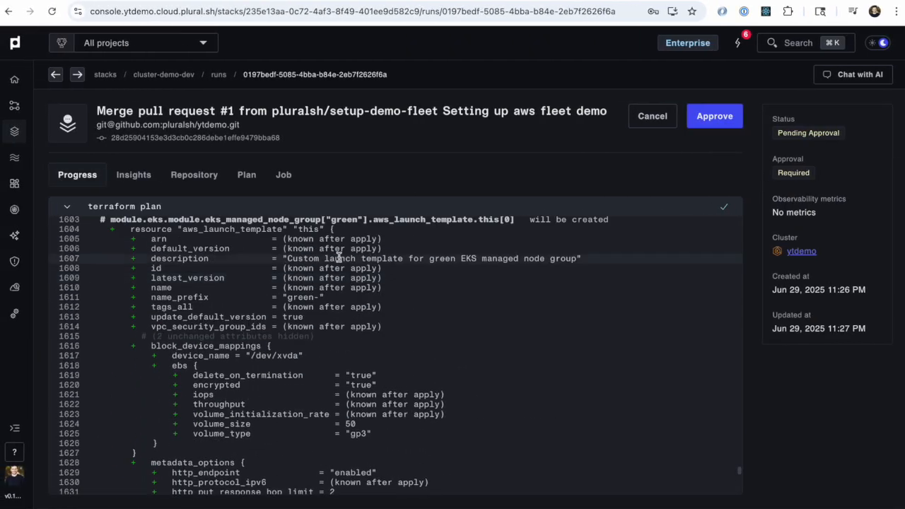
left_click(247, 175)
scroll(273, 286, "down", 20)
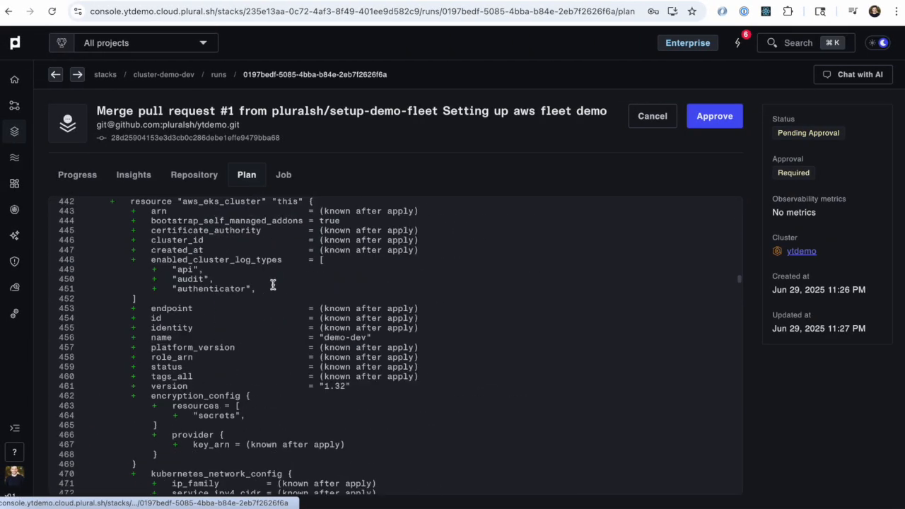
left_click(715, 116)
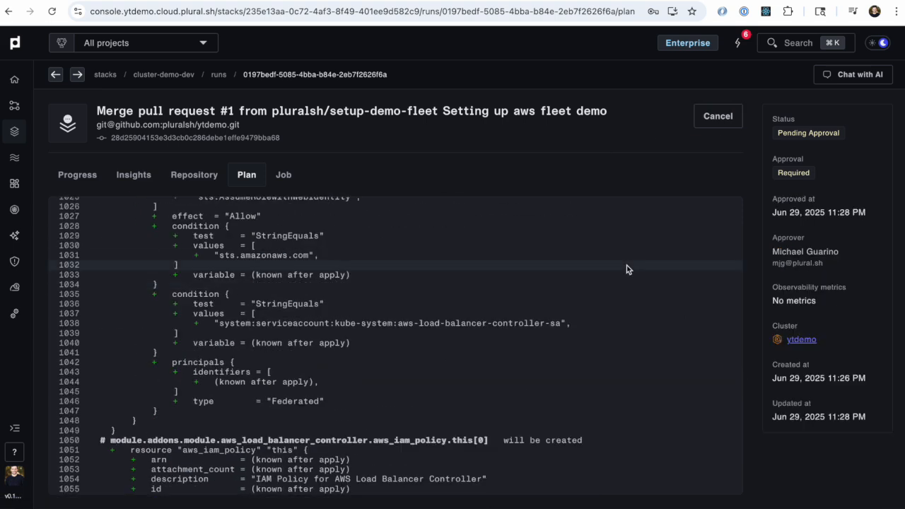
Step: Open the pending cluster-demo-prod stack run, review its Terraform plan and approve the run
left_click(198, 236)
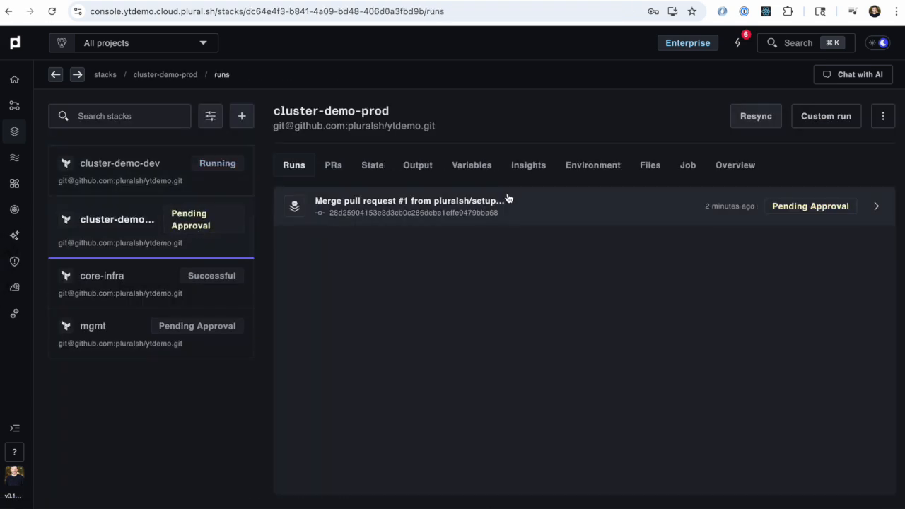
left_click(523, 202)
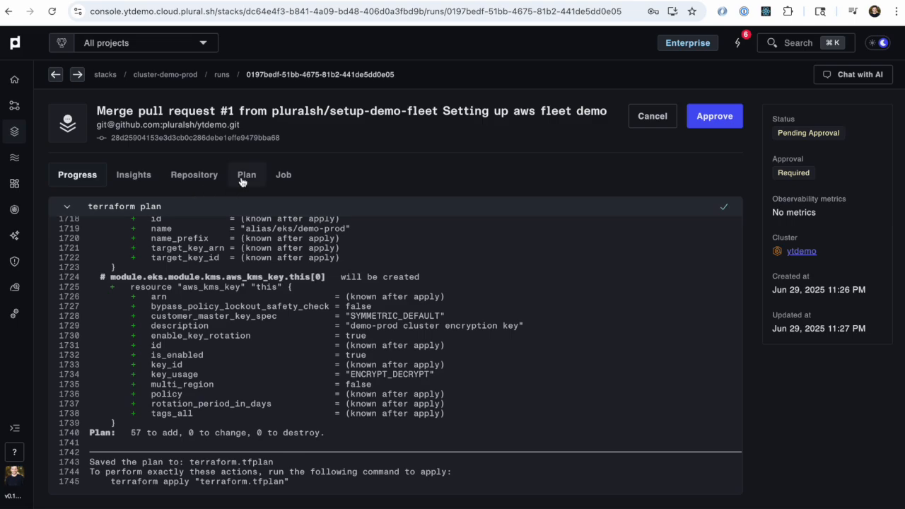
left_click(241, 181)
scroll(403, 315, "down", 20)
scroll(403, 313, "down", 20)
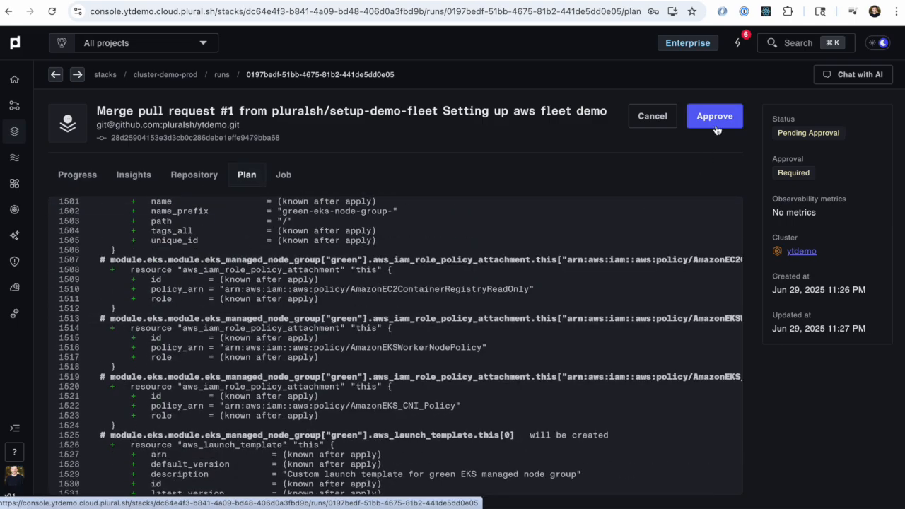
left_click(711, 120)
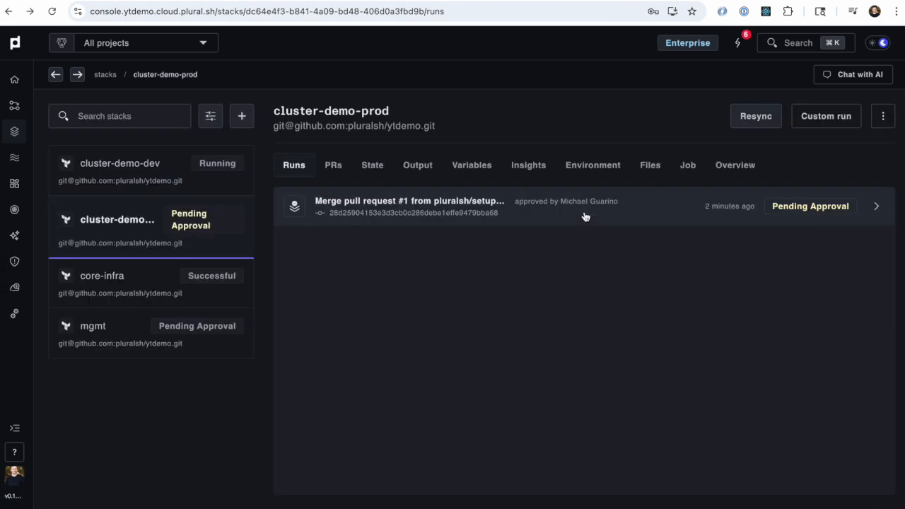
Step: Follow the Terraform apply progress of the cluster-demo-dev and cluster-demo-prod runs, and check the fleet's cluster list
left_click(206, 181)
left_click(189, 225)
left_click(202, 176)
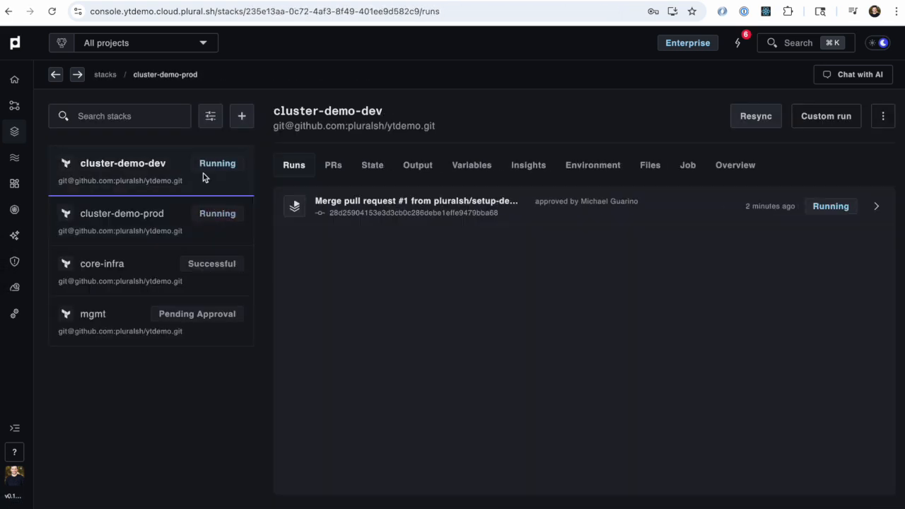
left_click(500, 216)
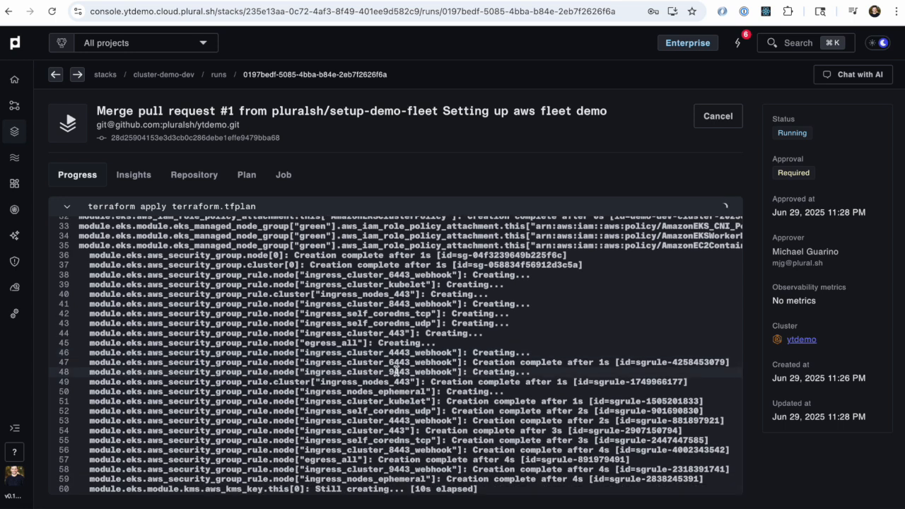
key("alt+Left")
left_click(193, 211)
left_click(437, 213)
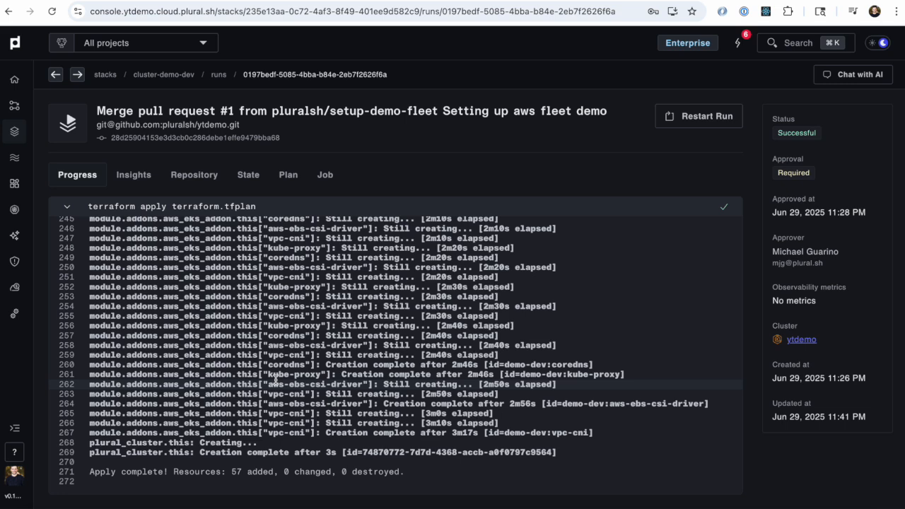
left_click(15, 109)
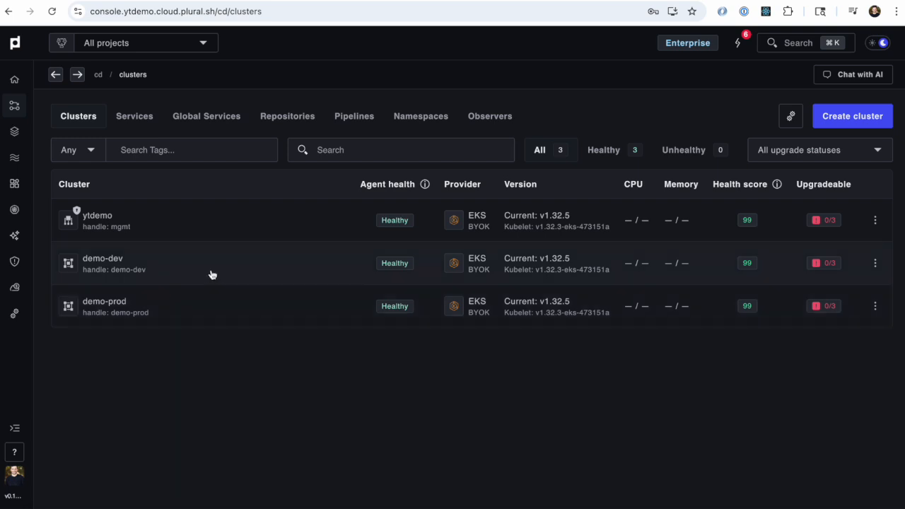
Step: Start a Dagster pull request from the data-engineering self-service catalog, choosing the demo-dev cluster and the aws cloud
left_click(15, 186)
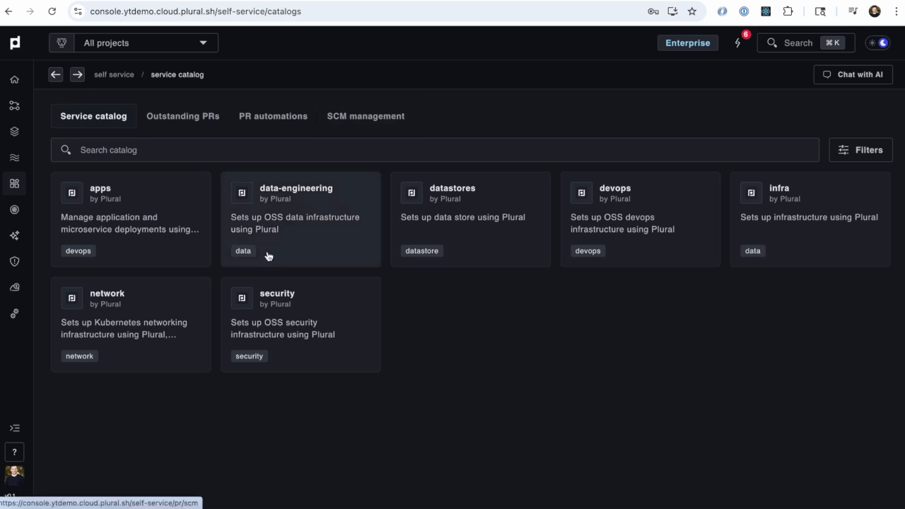
left_click(268, 209)
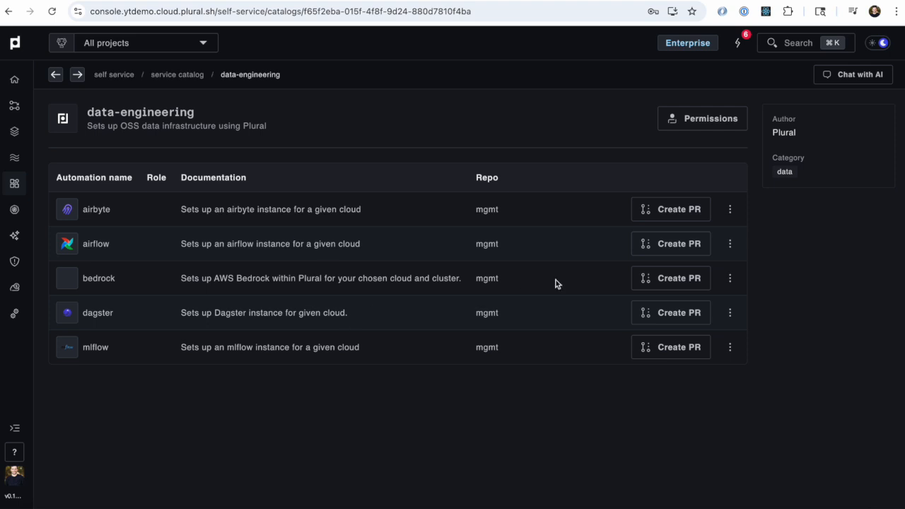
left_click(677, 313)
left_click(413, 195)
left_click(395, 242)
left_click(397, 263)
left_click(362, 328)
Step: Set the Dagster hostname to dagster.dev.qa.plural.sh and the Dagster bucket to plrl-ytdemo-dagster
left_click(373, 320)
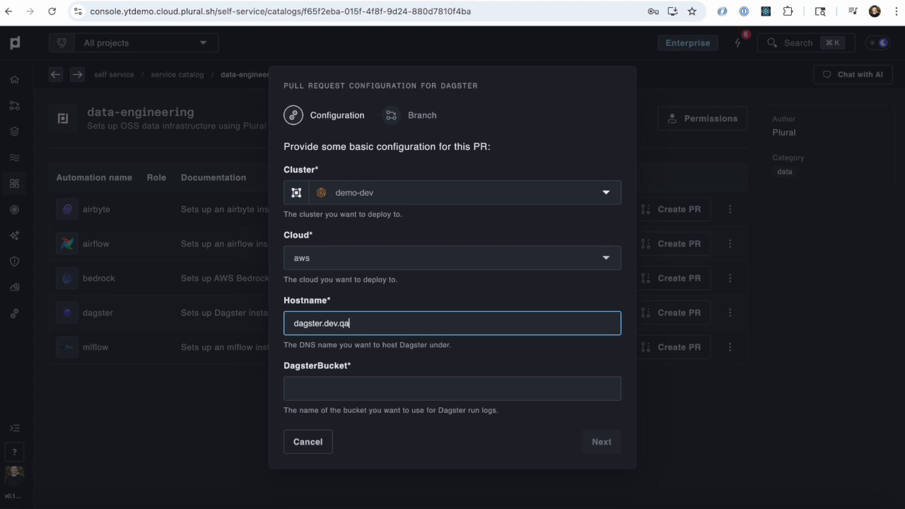
left_click(354, 386)
left_click(339, 318)
double_click(331, 324)
left_click(353, 396)
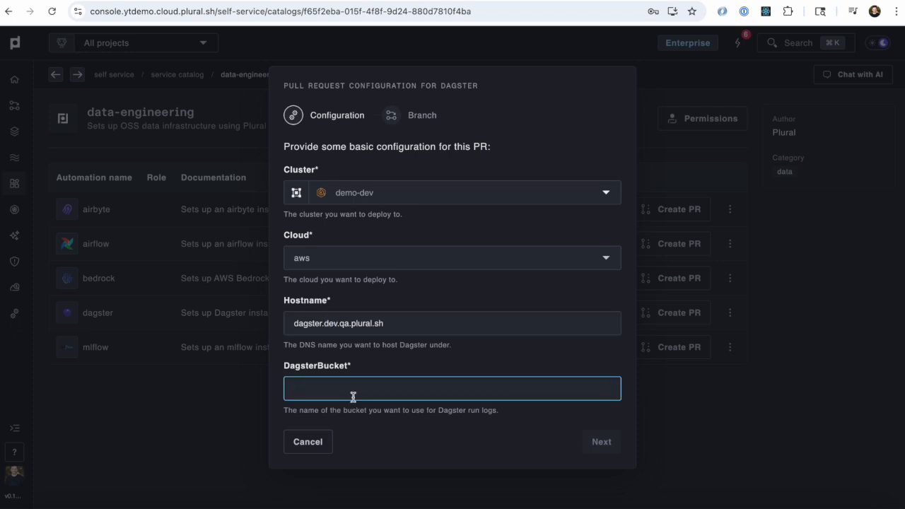
type("plrl-ytdemo-dagster")
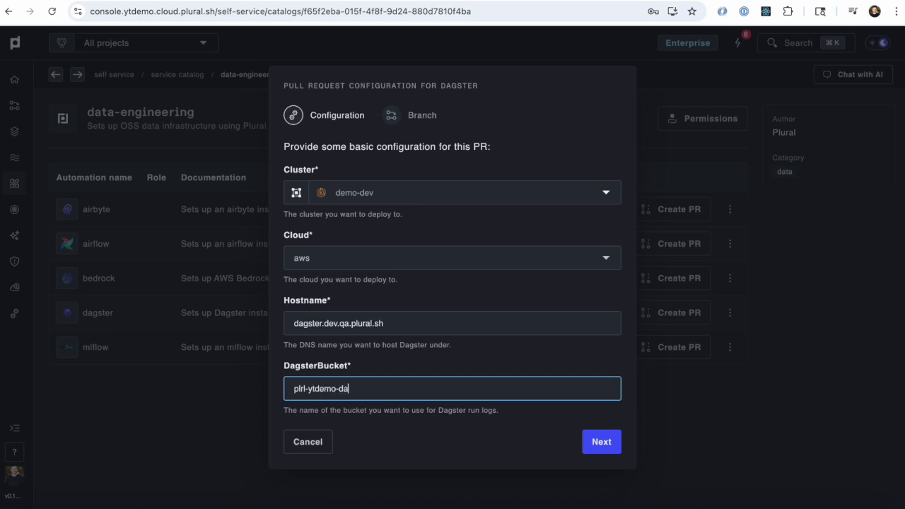
Step: Create the Dagster pull request on the branch setup-dagster and open it on GitHub
left_click(602, 443)
left_click(505, 382)
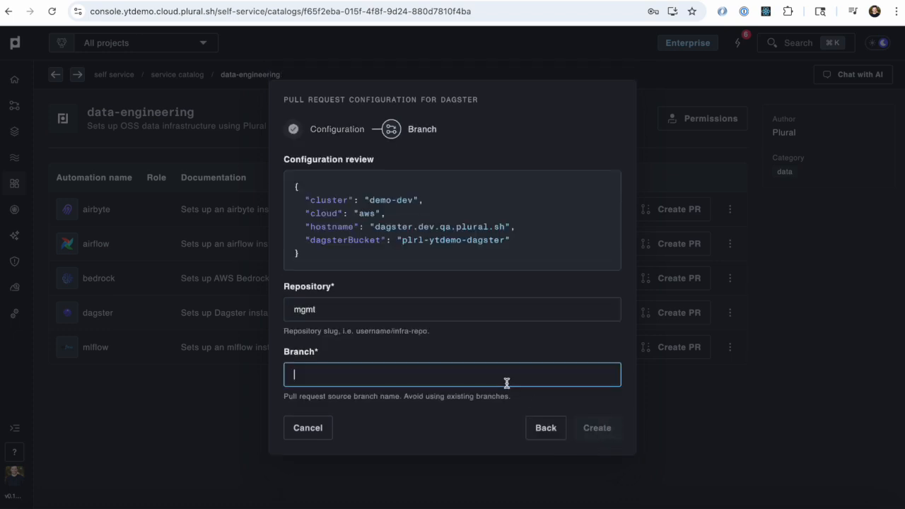
type("setup-dagster")
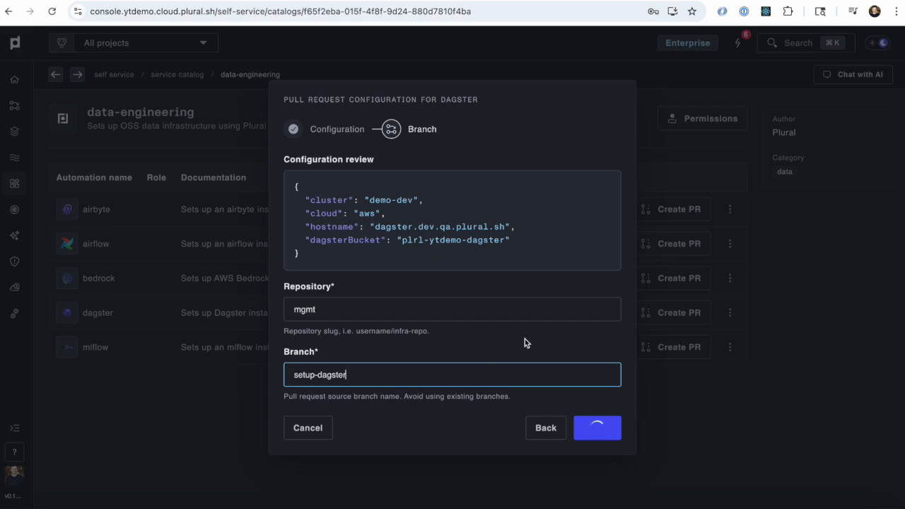
left_click(582, 300)
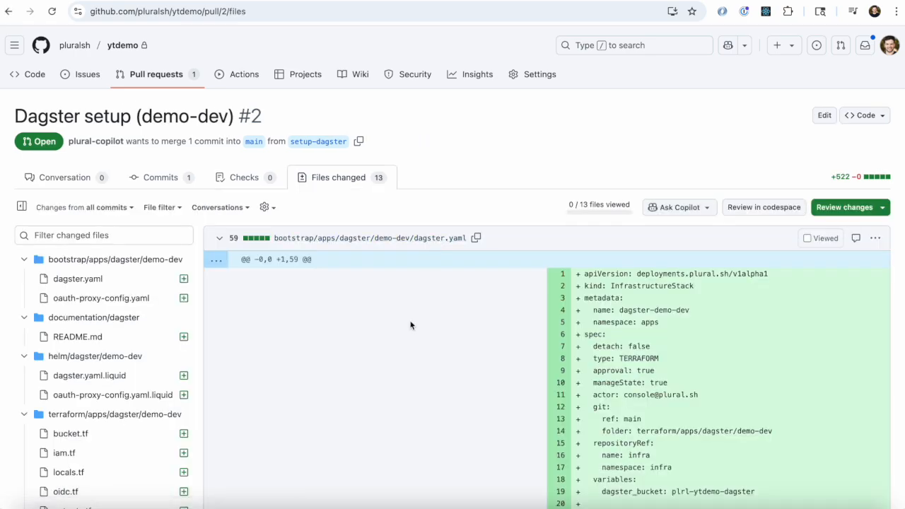
Step: Review the InfrastructureStack and ServiceDeployment definitions of dagster.yaml in the pull request's changed files
scroll(410, 324, "down", 10)
scroll(410, 326, "up", 7)
scroll(410, 325, "up", 2)
scroll(411, 326, "down", 6)
scroll(410, 325, "up", 3)
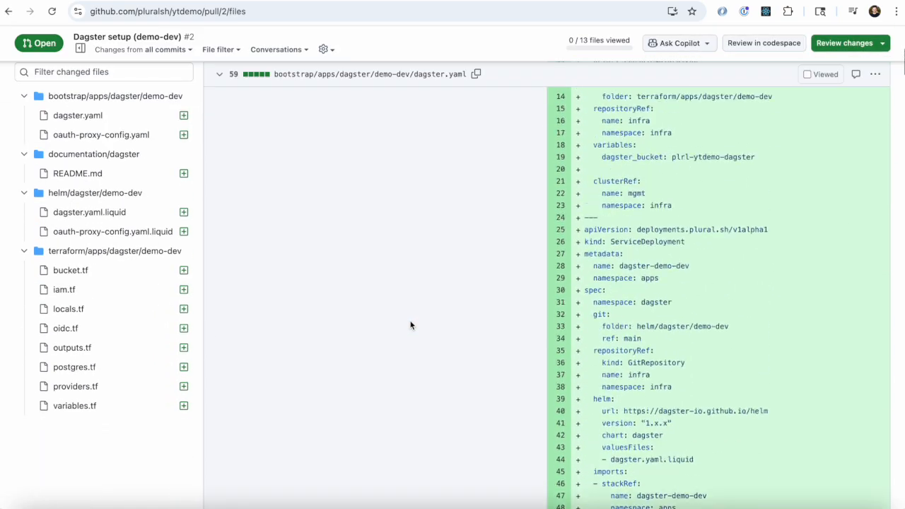
scroll(410, 326, "down", 3)
scroll(411, 325, "up", 5)
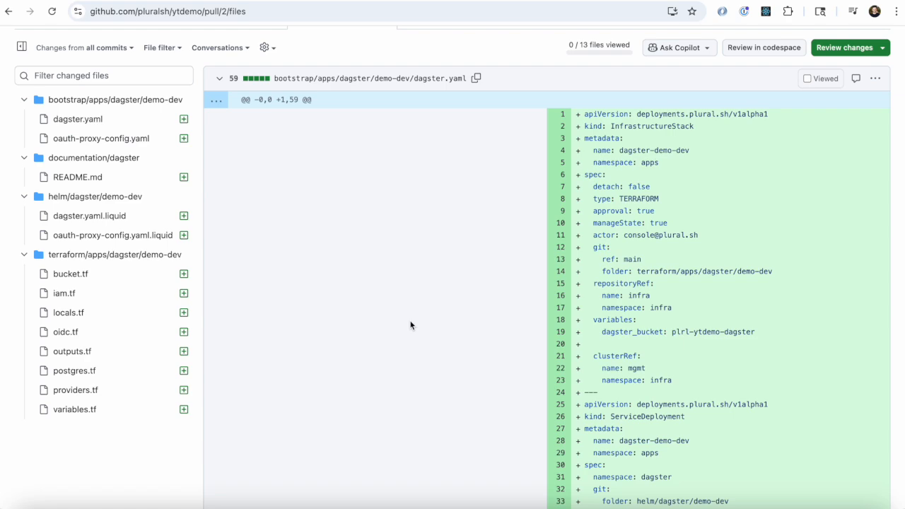
scroll(411, 325, "down", 3)
scroll(410, 326, "up", 2)
scroll(410, 325, "down", 8)
scroll(410, 325, "down", 15)
scroll(410, 325, "up", 20)
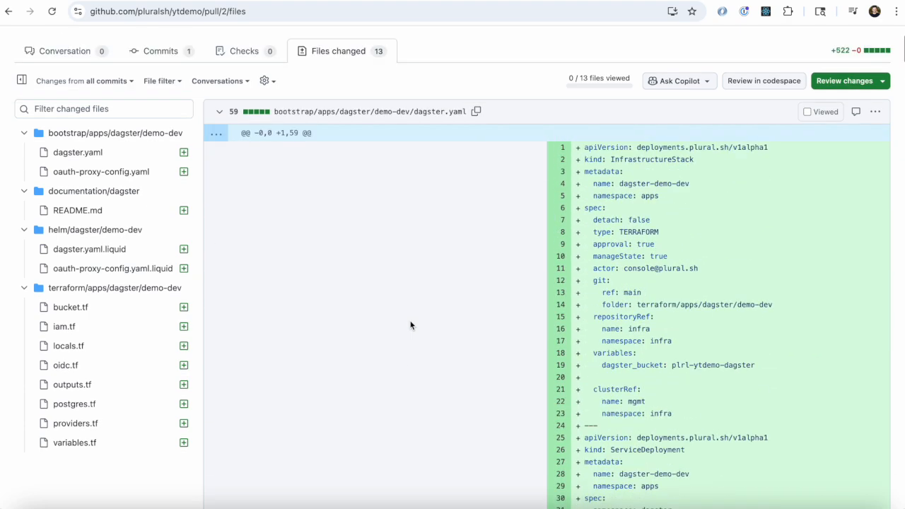
scroll(662, 279, "down", 1)
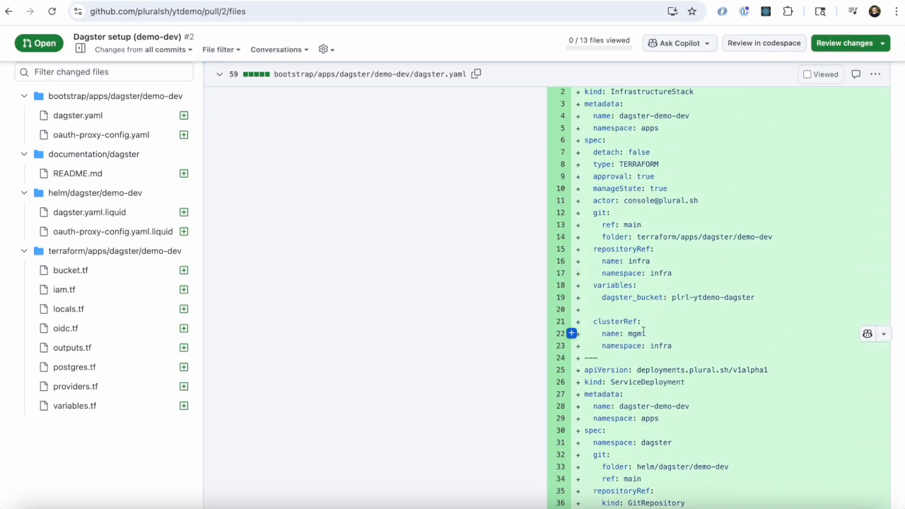
Step: Highlight the InfrastructureStack kind and the stack's Git folder path in dagster.yaml
scroll(644, 331, "up", 2)
double_click(643, 190)
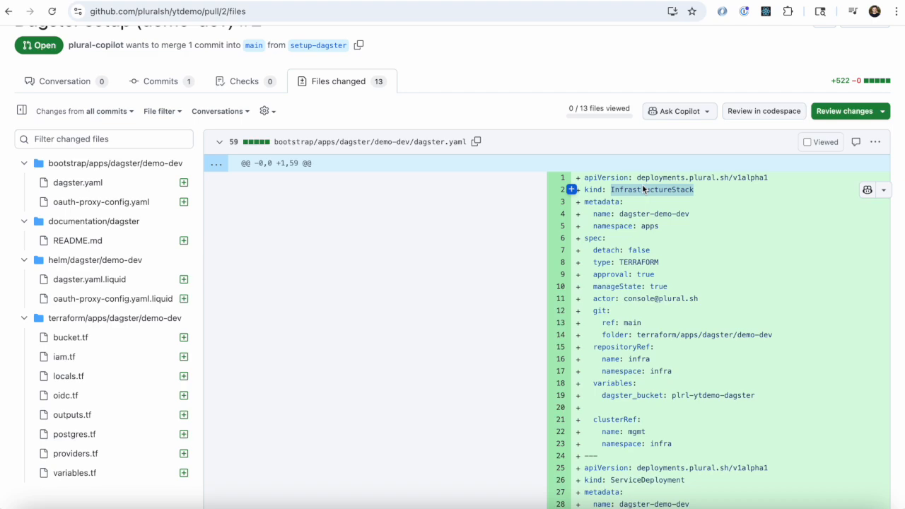
left_click(686, 339)
left_click_drag(636, 335, 776, 332)
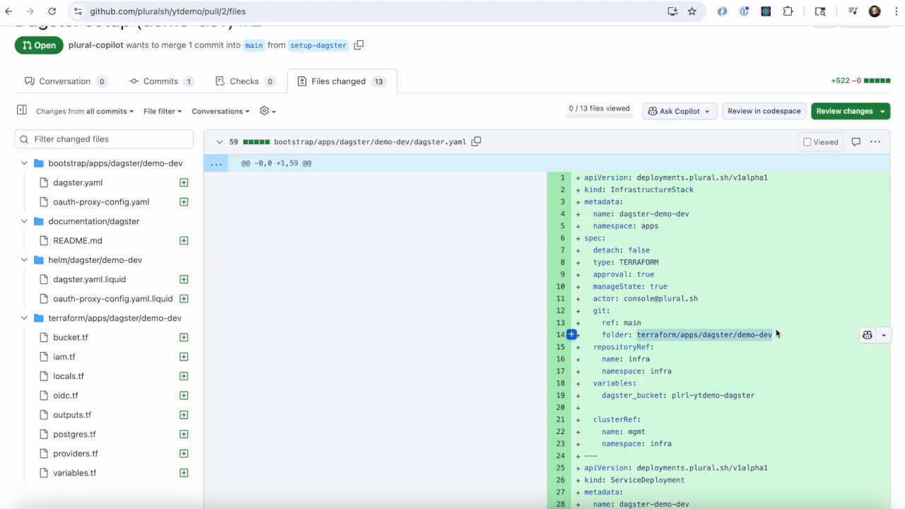
left_click(754, 361)
Step: Examine oauth-proxy-config.yaml, including its service name, oidc-config Helm chart, stack import and cluster reference
scroll(754, 362, "down", 6)
scroll(647, 372, "down", 10)
scroll(647, 372, "up", 5)
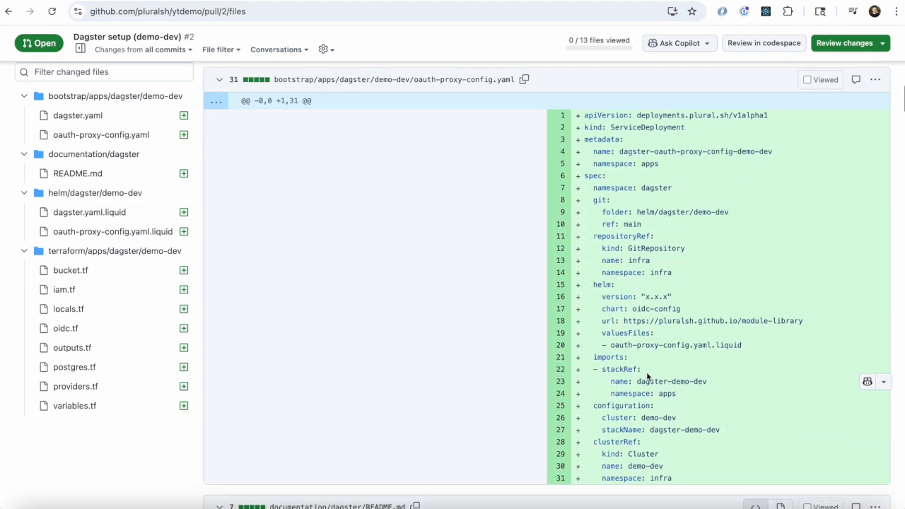
scroll(648, 376, "up", 1)
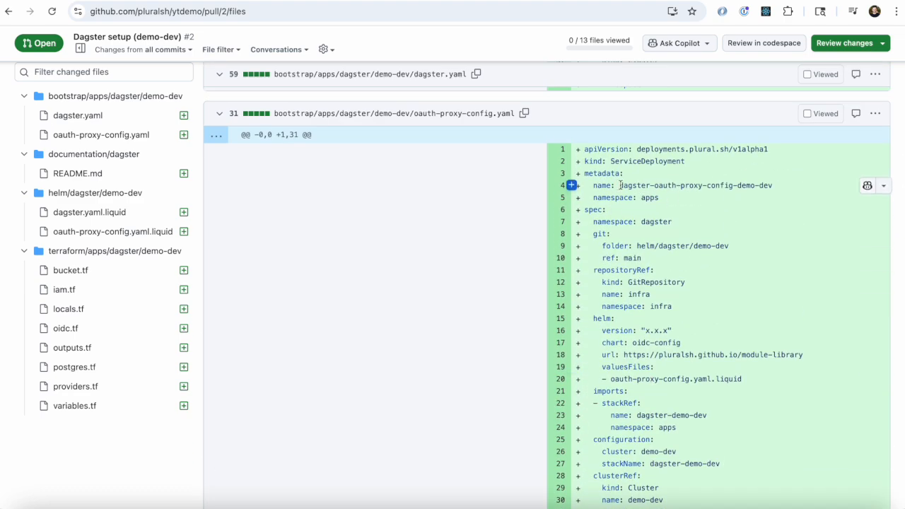
left_click_drag(621, 186, 773, 185)
left_click(667, 345)
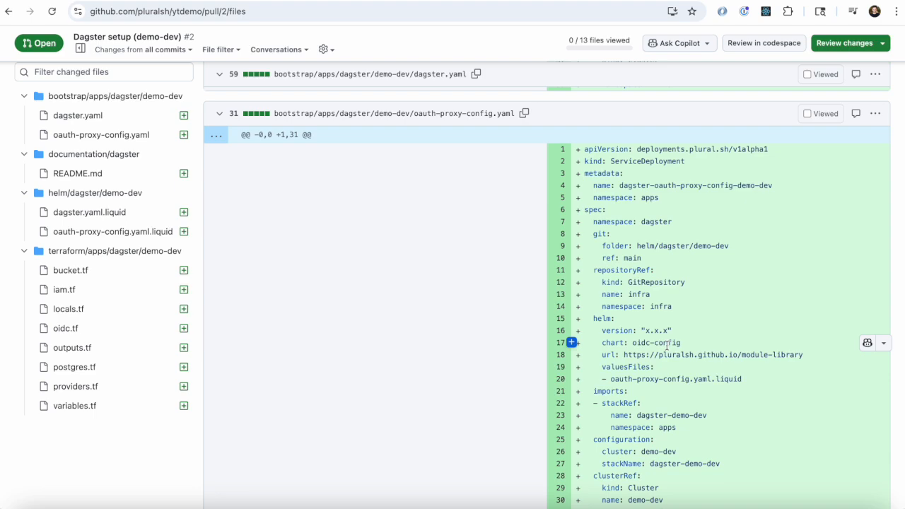
scroll(667, 345, "down", 6)
scroll(667, 346, "up", 7)
scroll(667, 346, "down", 4)
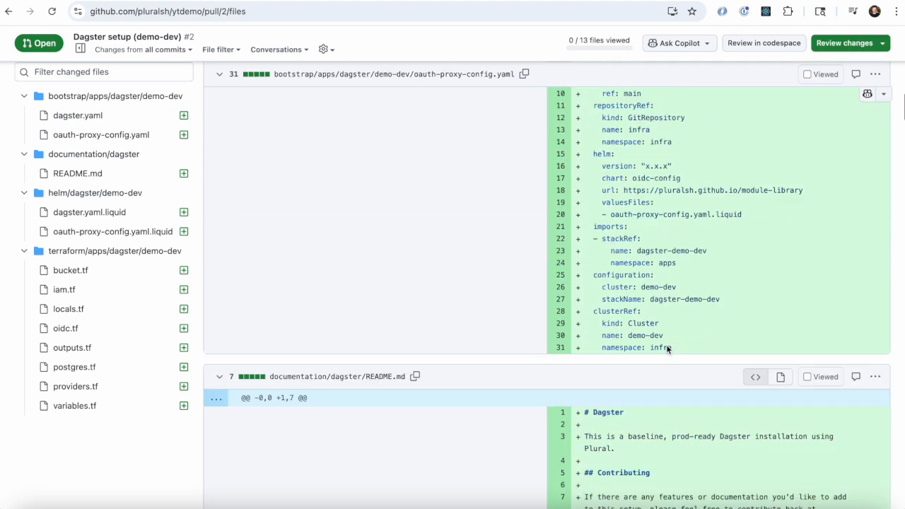
Step: Look through the dagster.yaml.liquid Helm values and the bucket.tf, iam.tf and locals.tf Terraform files for Dagster
scroll(667, 344, "down", 8)
scroll(666, 347, "down", 20)
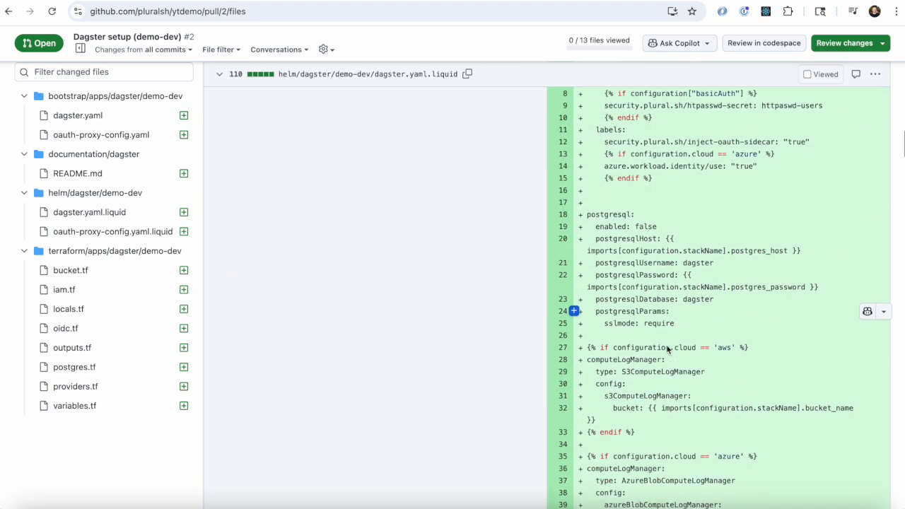
scroll(625, 337, "down", 15)
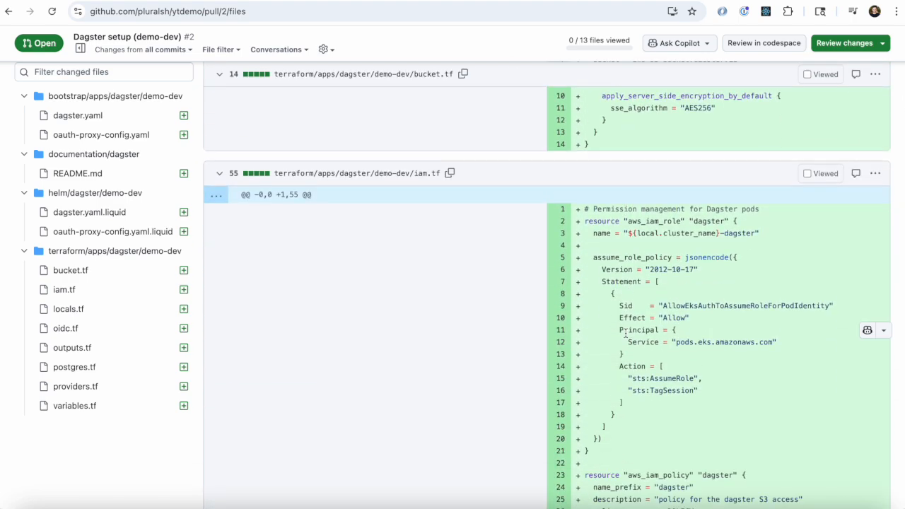
scroll(625, 335, "up", 3)
scroll(626, 338, "down", 10)
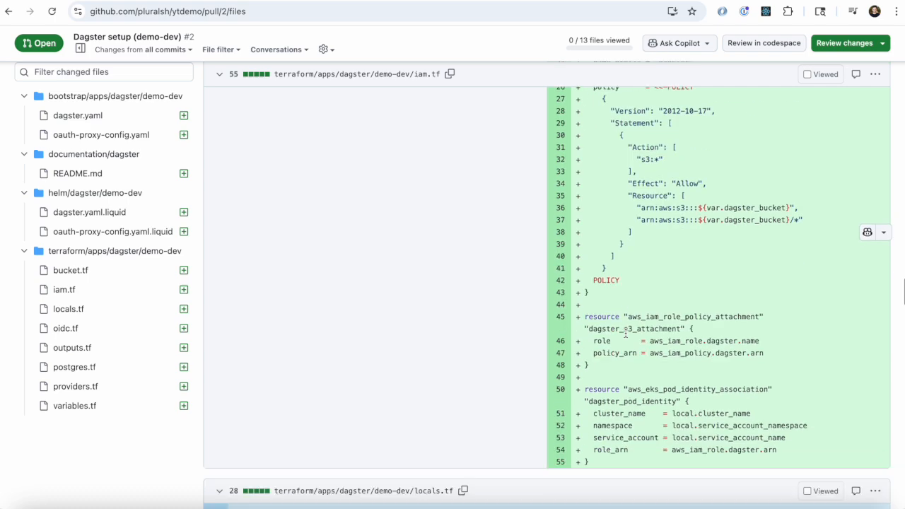
scroll(627, 337, "down", 5)
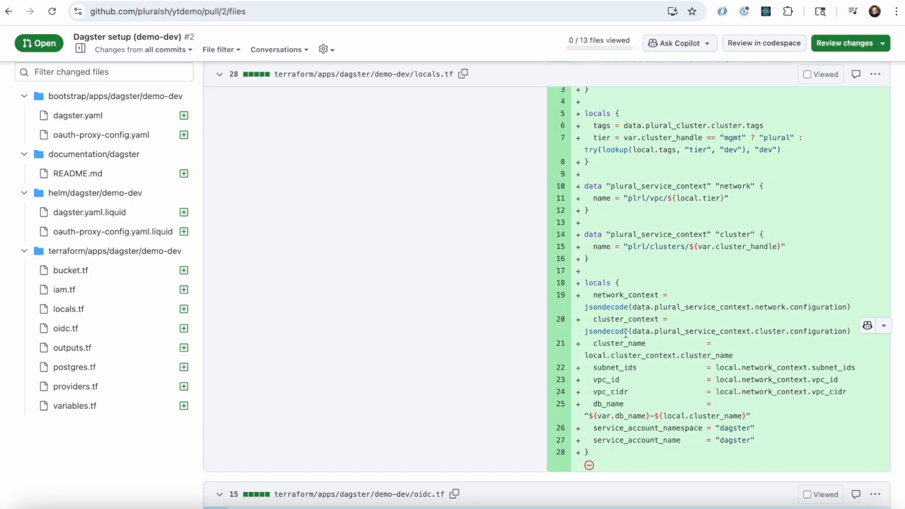
scroll(626, 332, "down", 9)
scroll(612, 303, "up", 6)
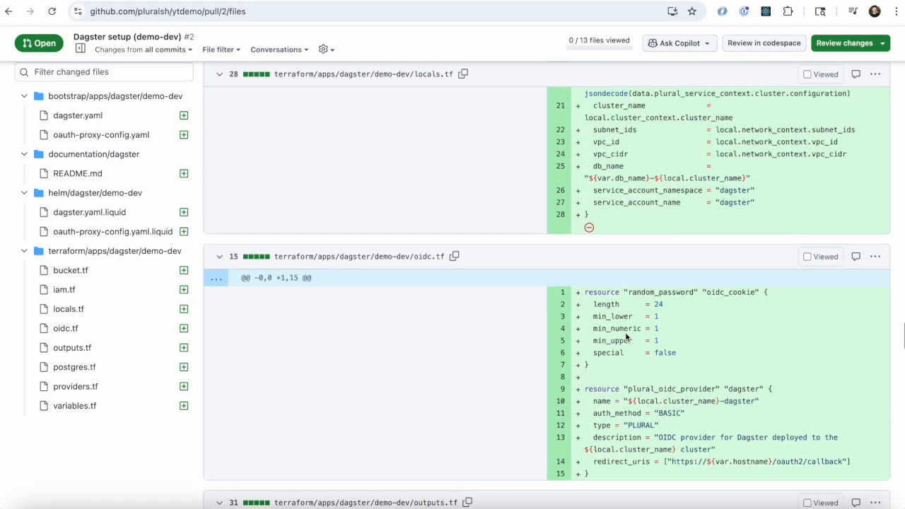
Step: Inspect the plural_oidc_provider resource in oidc.tf, the values in outputs.tf, and the database module in postgres.tf
scroll(612, 303, "down", 1)
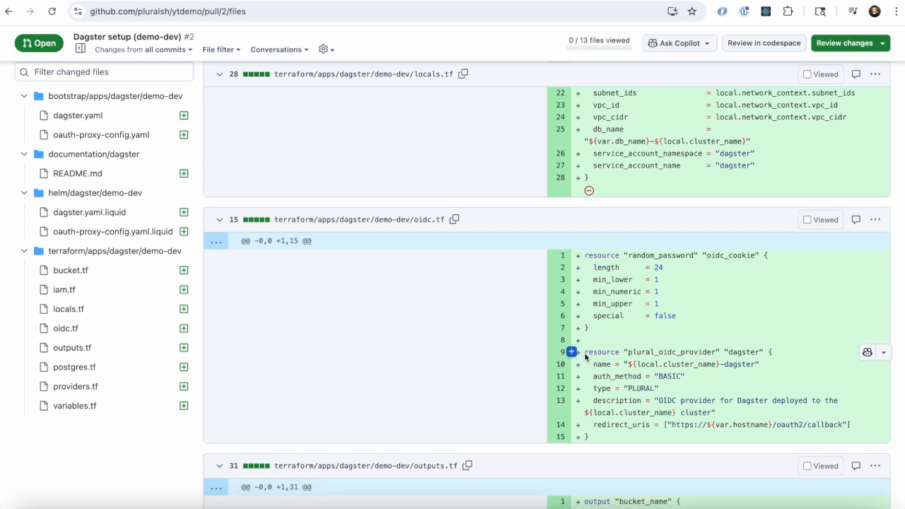
left_click_drag(585, 351, 628, 459)
left_click(633, 399)
scroll(634, 398, "down", 5)
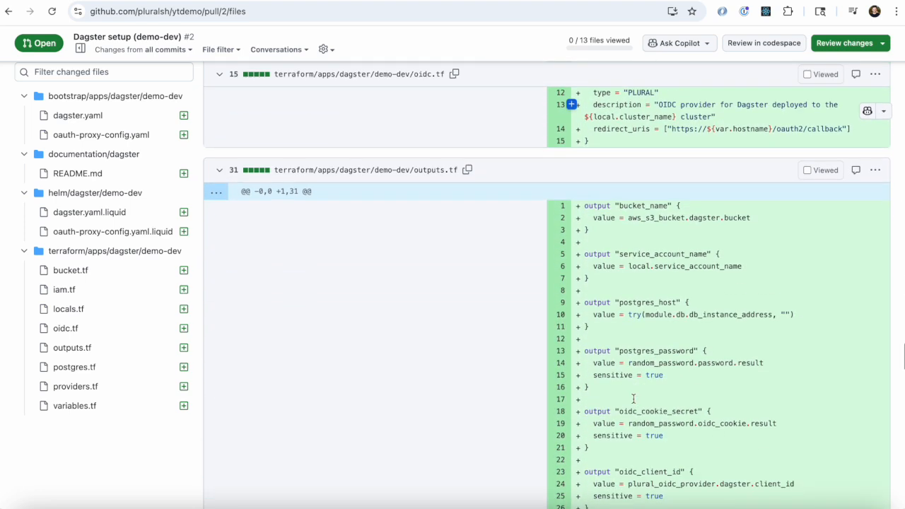
scroll(634, 399, "down", 3)
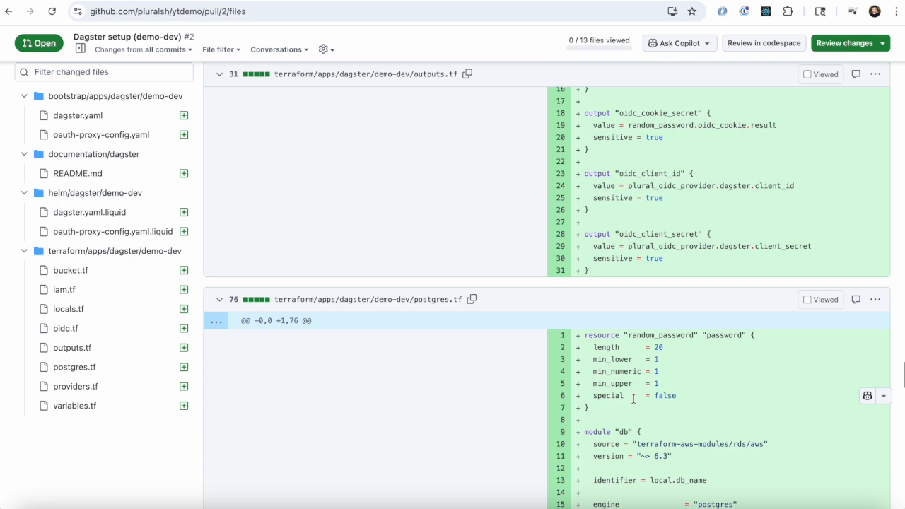
scroll(634, 399, "down", 4)
scroll(634, 401, "down", 1)
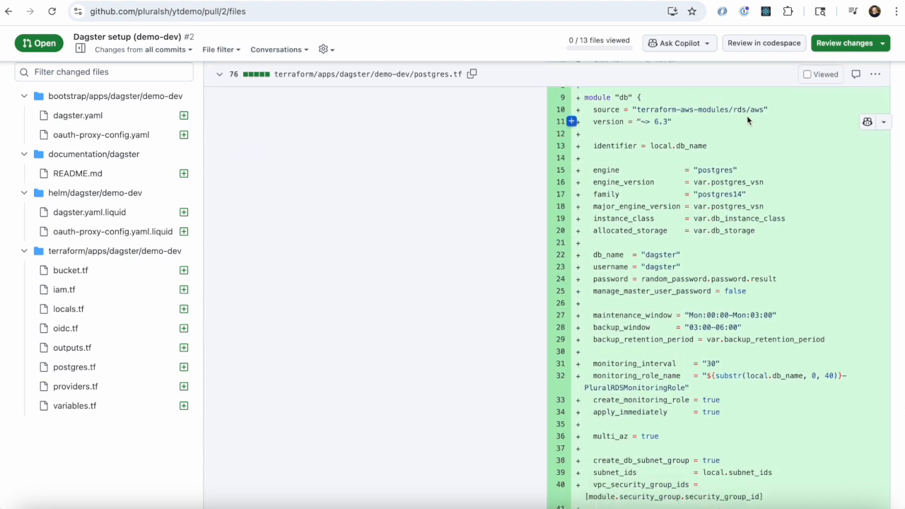
Step: Skim the remaining Terraform files and submit an approving review of the Dagster setup pull request
scroll(626, 263, "down", 8)
scroll(623, 262, "down", 12)
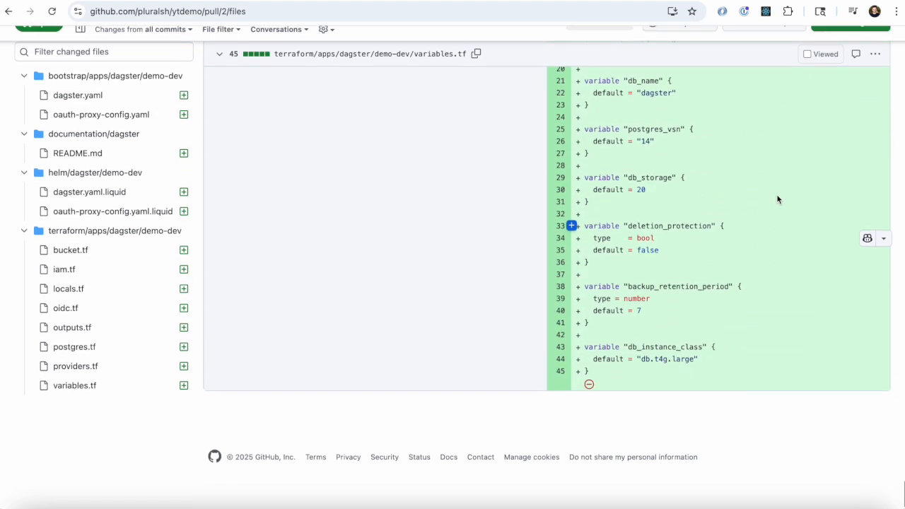
left_click(863, 45)
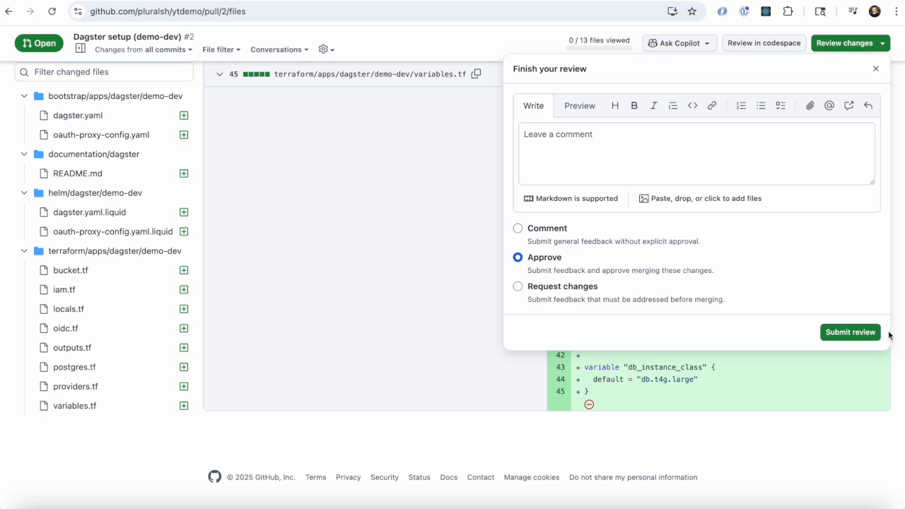
left_click(850, 332)
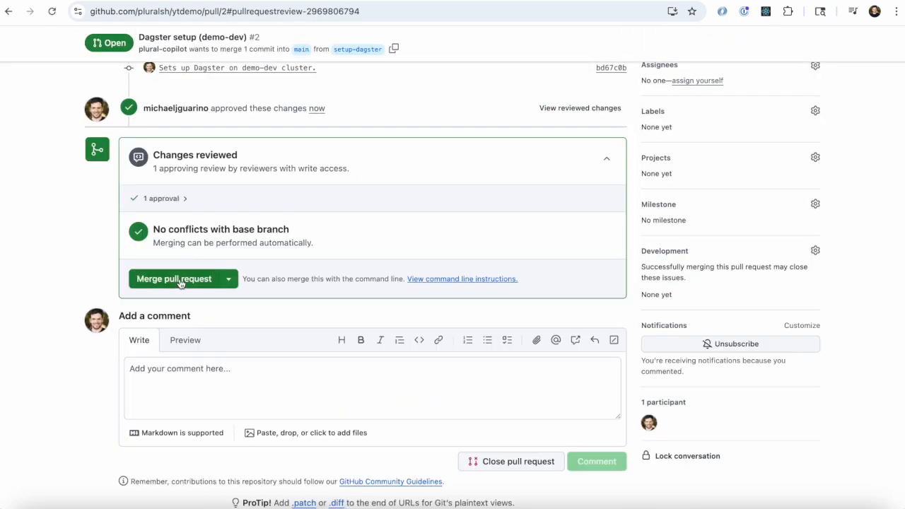
Step: Merge pull request #2 into main and delete its setup-dagster branch
left_click(177, 279)
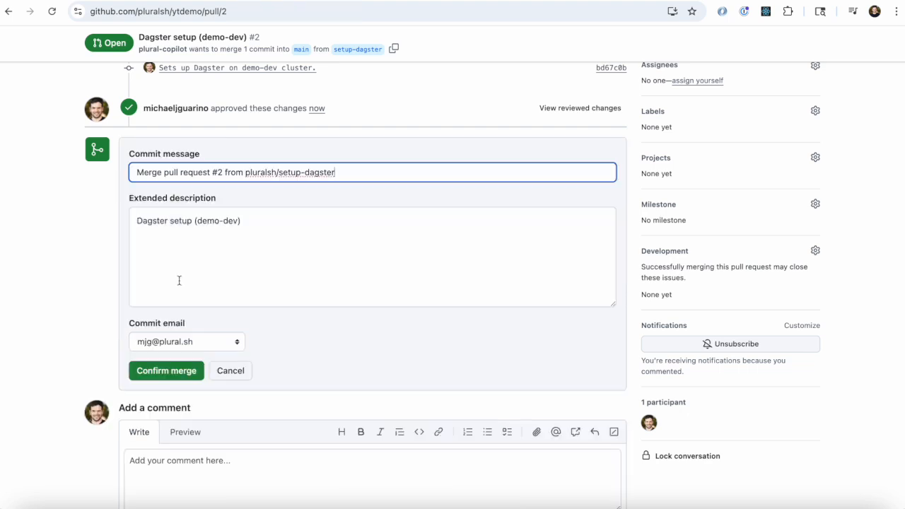
left_click(169, 372)
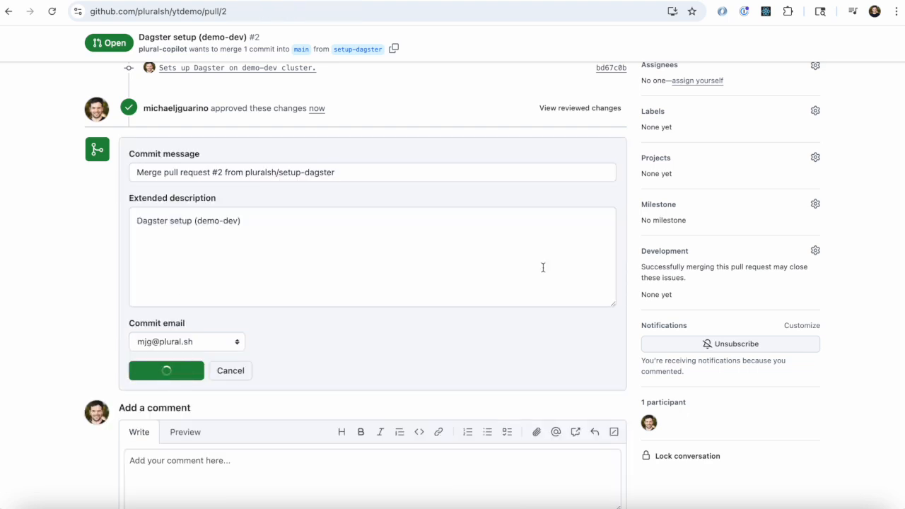
left_click(576, 164)
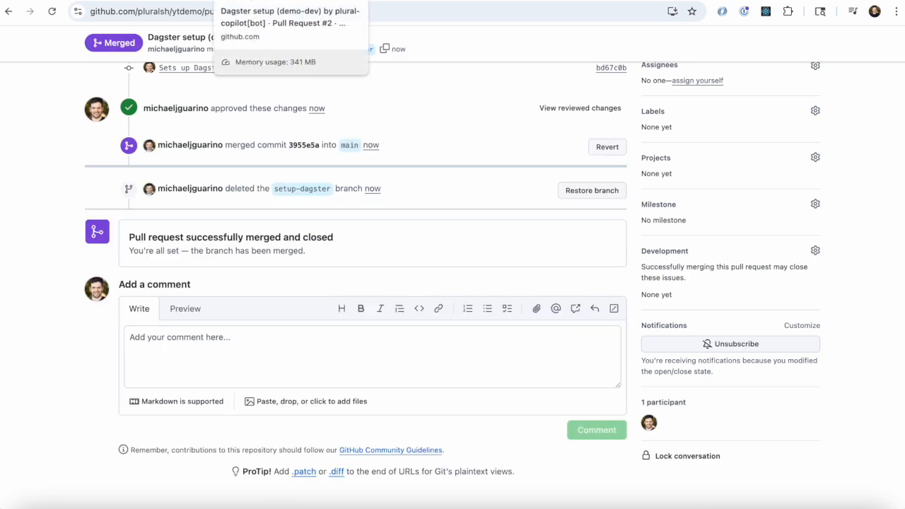
scroll(356, 191, "up", 4)
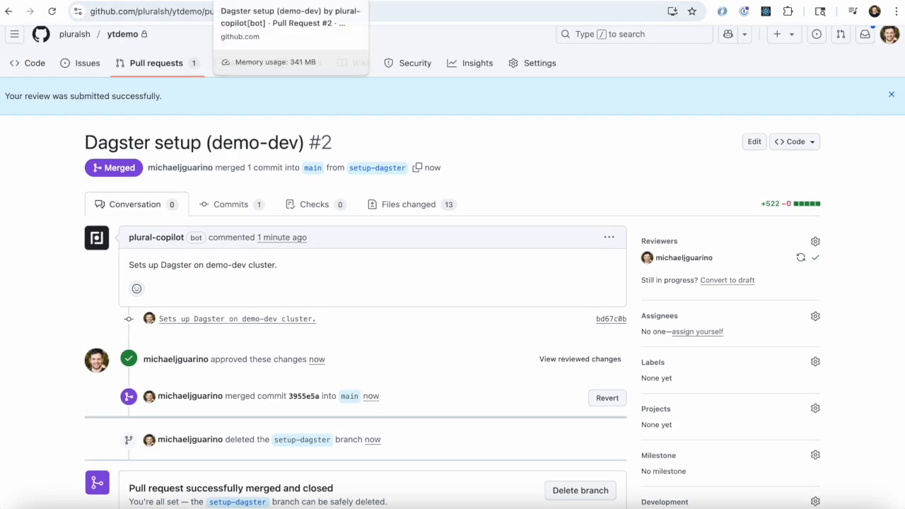
Step: Switch back to the Plural console and start a flow-postgres PR from the apps service catalog
left_click(184, 0)
left_click(227, 88)
scroll(247, 99, "left", 5)
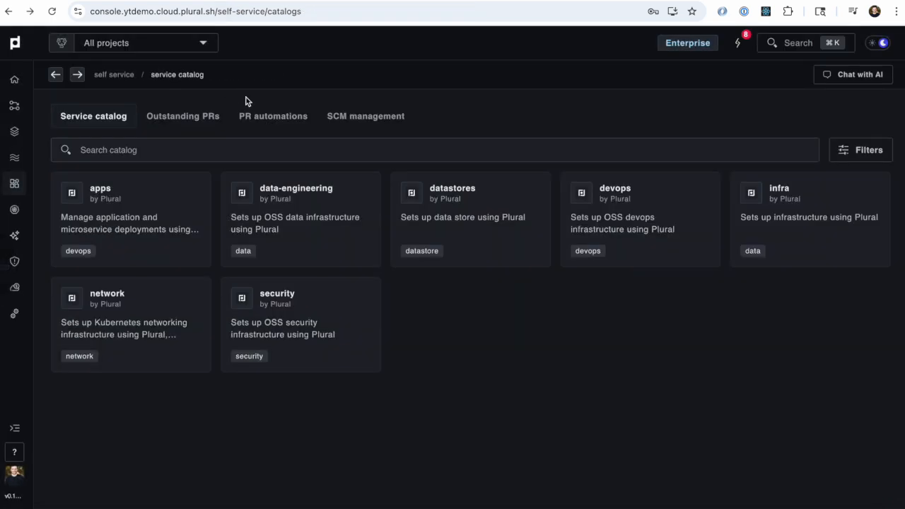
left_click(122, 240)
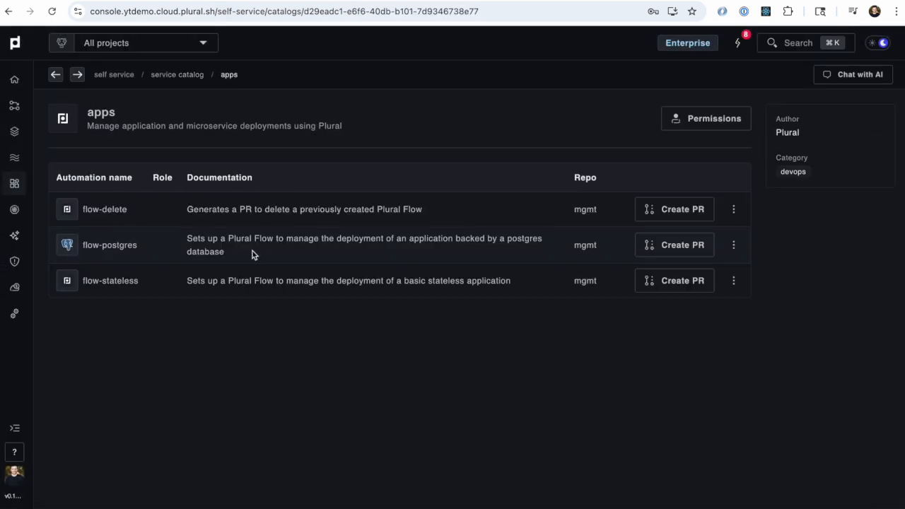
left_click(680, 245)
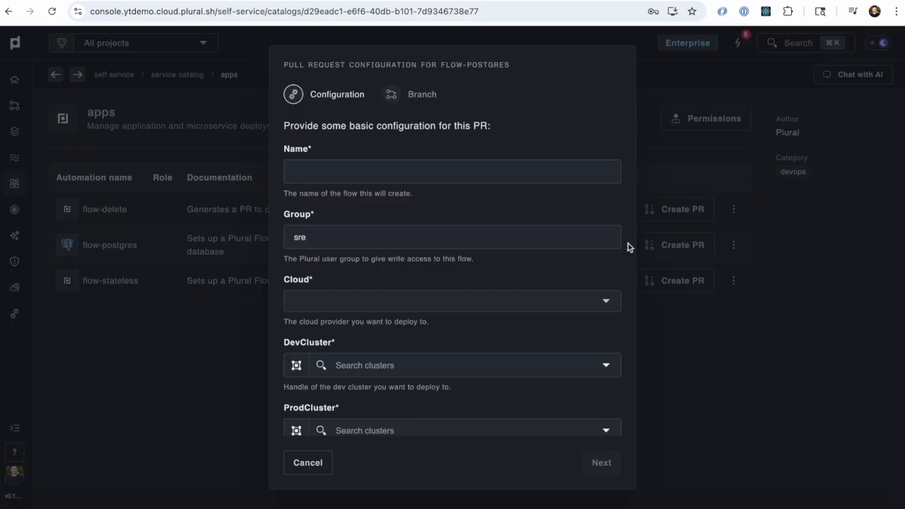
Step: Name the flow demo and choose aws as its cloud provider
left_click(424, 167)
type("demo")
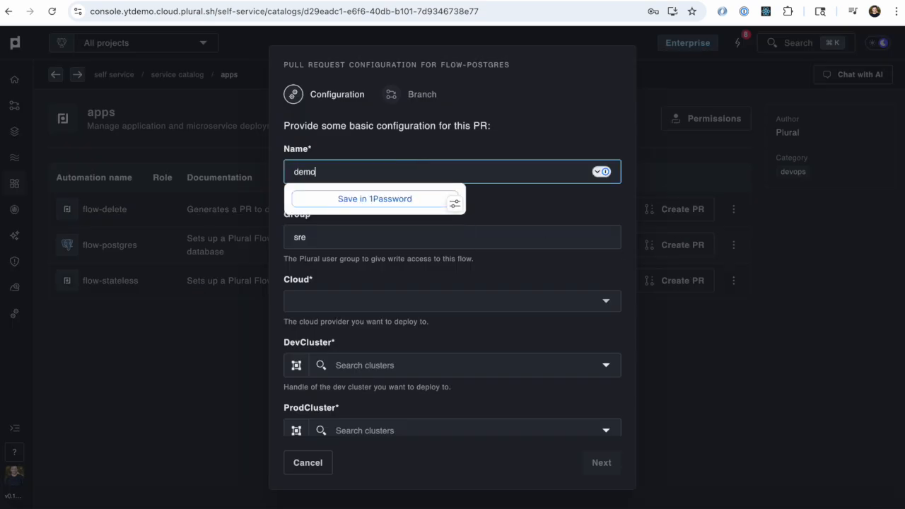
key("Tab")
left_click(351, 301)
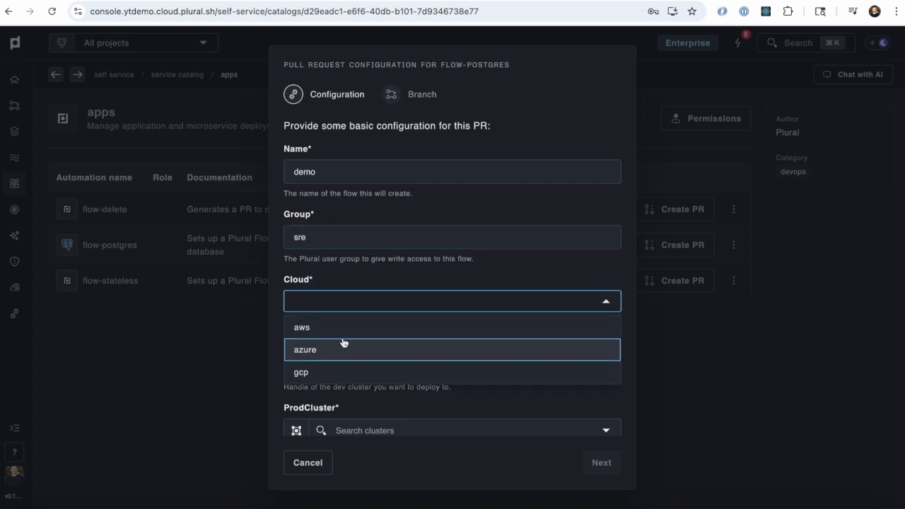
left_click(344, 327)
Step: Choose demo-dev as the flow's dev cluster and demo-prod as its prod cluster
scroll(345, 330, "down", 1)
left_click(362, 311)
left_click(357, 358)
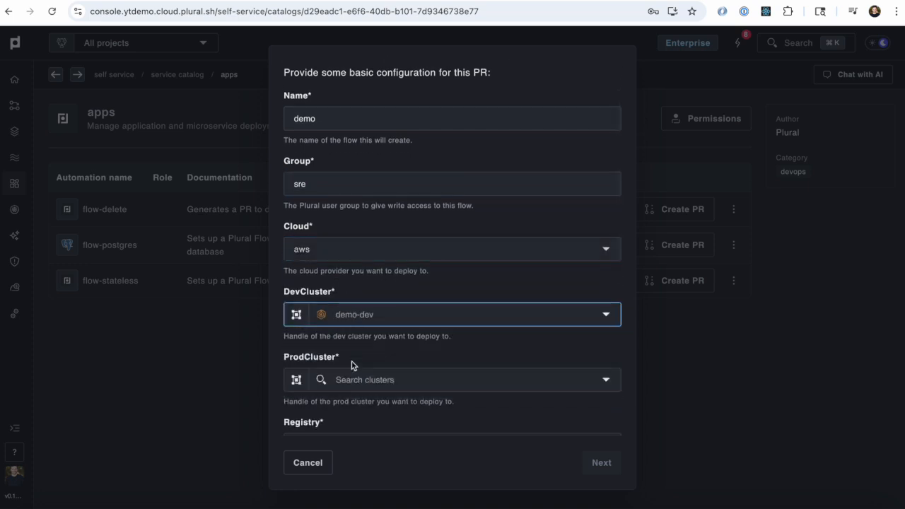
scroll(351, 360, "down", 2)
left_click(376, 311)
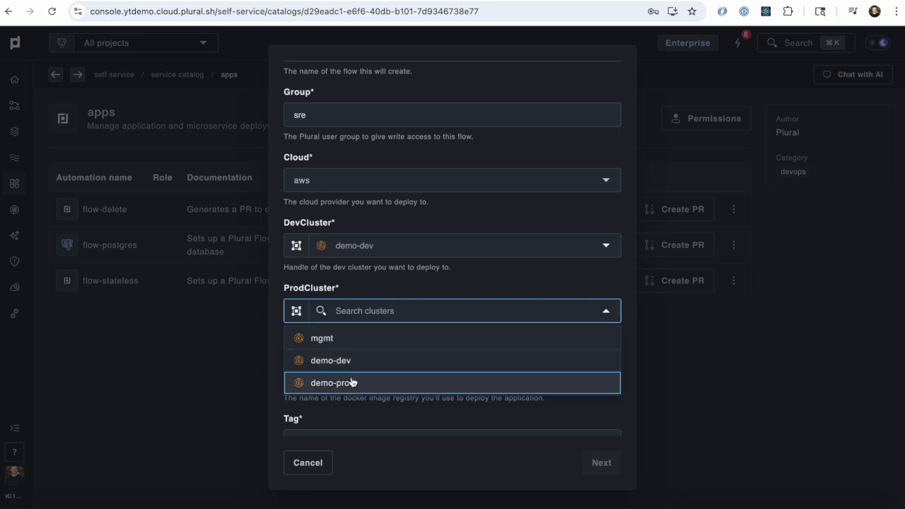
left_click(352, 382)
Step: Set the image registry to ghcr.io/pluralsh/plrl-cd-test and the tag to 0.1.1
scroll(357, 371, "down", 4)
left_click(373, 238)
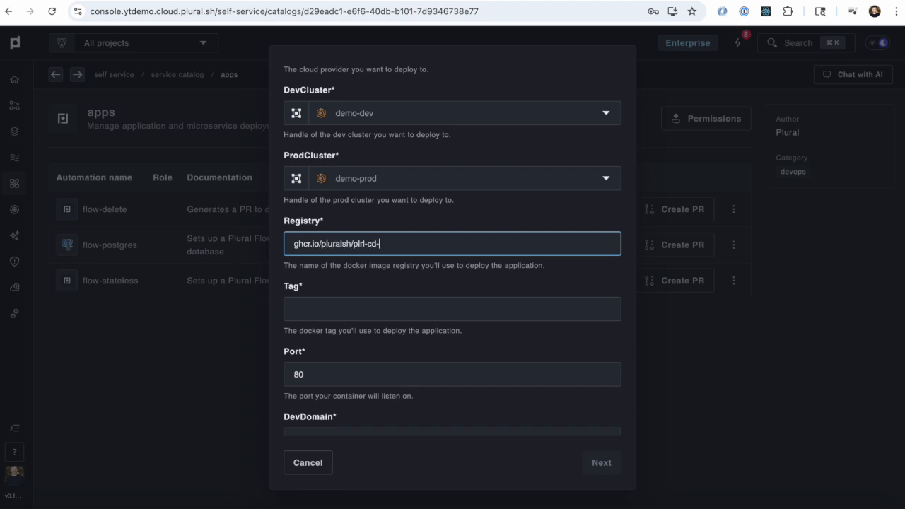
key("Tab")
type("0")
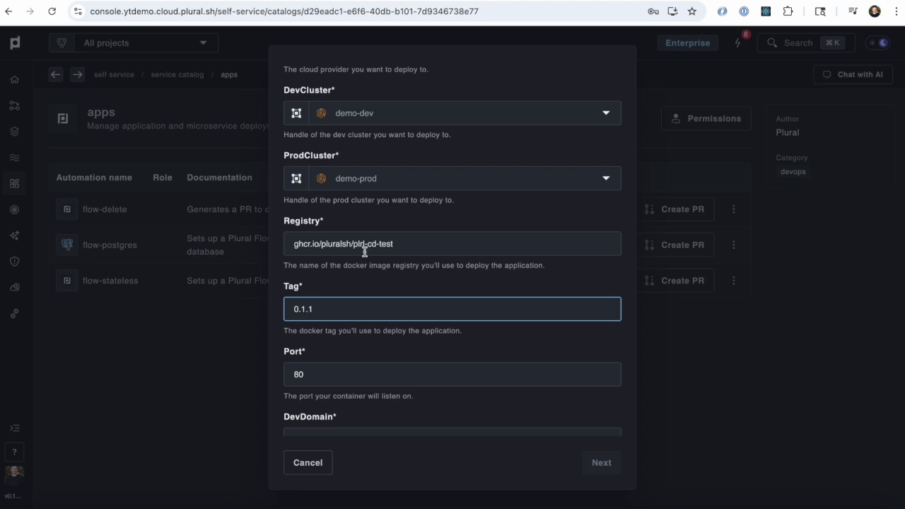
Step: Set the dev domain to demo.dev.qa.plural.sh and the prod domain to demo.qa.plural.sh, and proceed to the branch settings
scroll(372, 303, "down", 3)
left_click(363, 283)
left_click(356, 345)
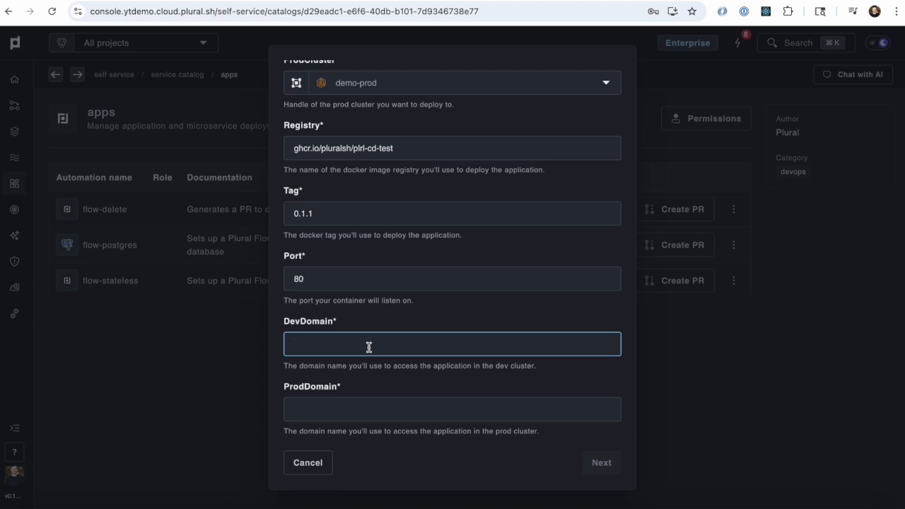
type("demo.dev.qa.plural.sh")
key("Tab")
type("demo")
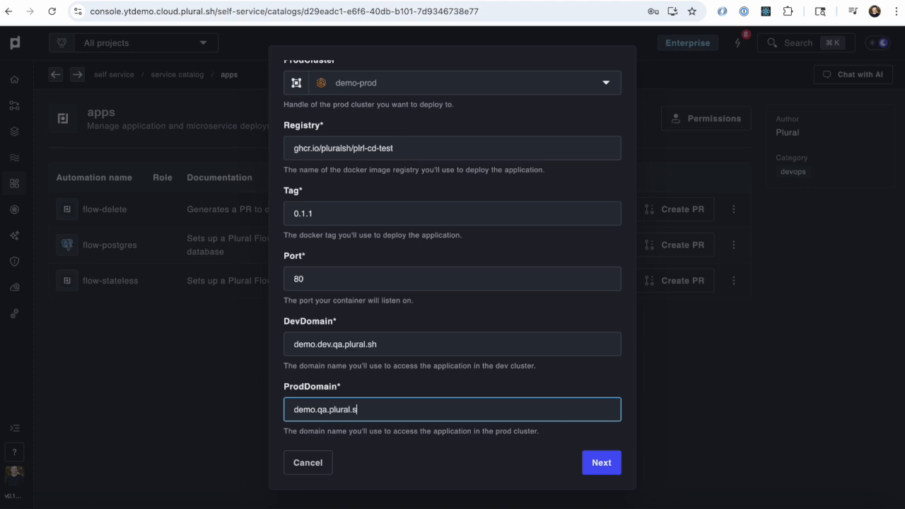
key("Return")
Step: Create the flow PR from a branch named setup-demo-flow and open it on GitHub
left_click(366, 413)
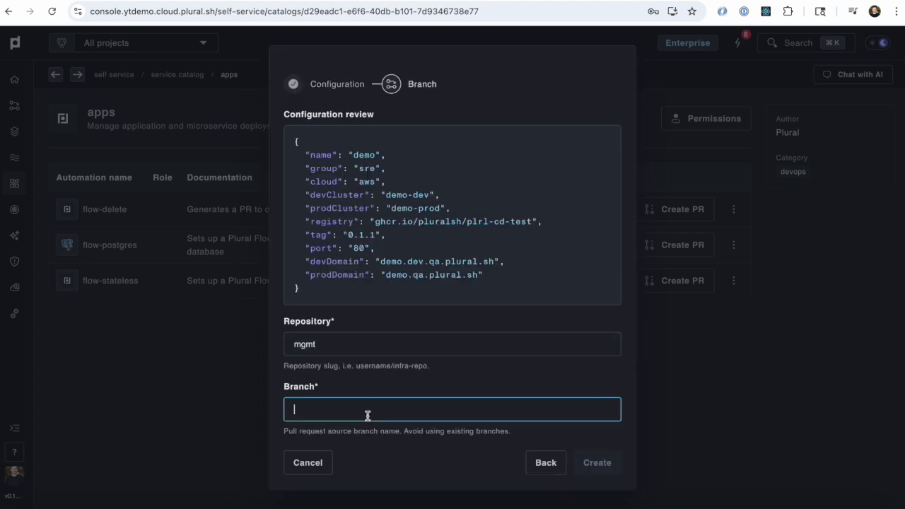
type("setup-demo-flow")
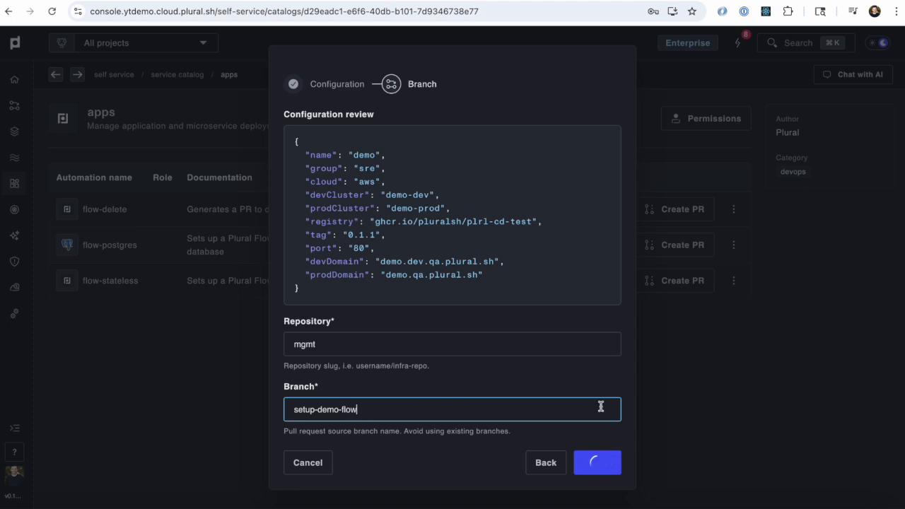
left_click(588, 312)
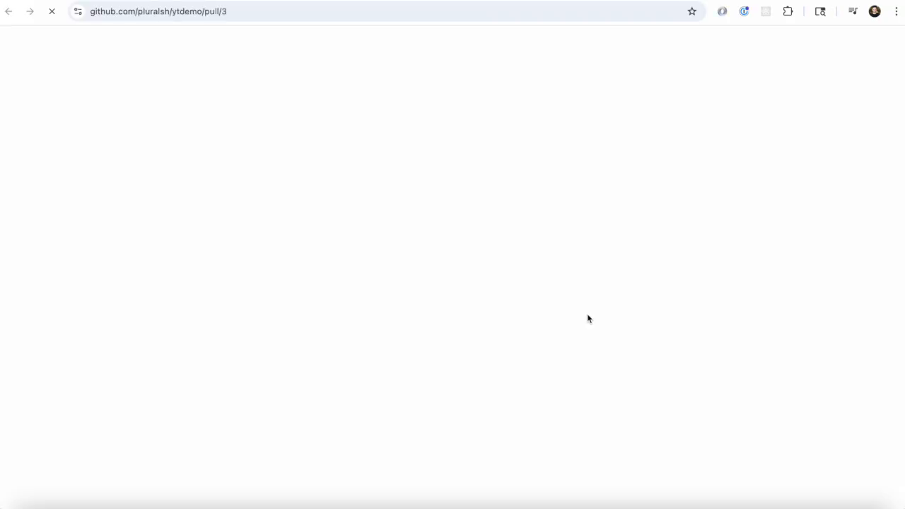
Step: Submit an approving review on the changed files of the postgres application pull request
left_click(447, 248)
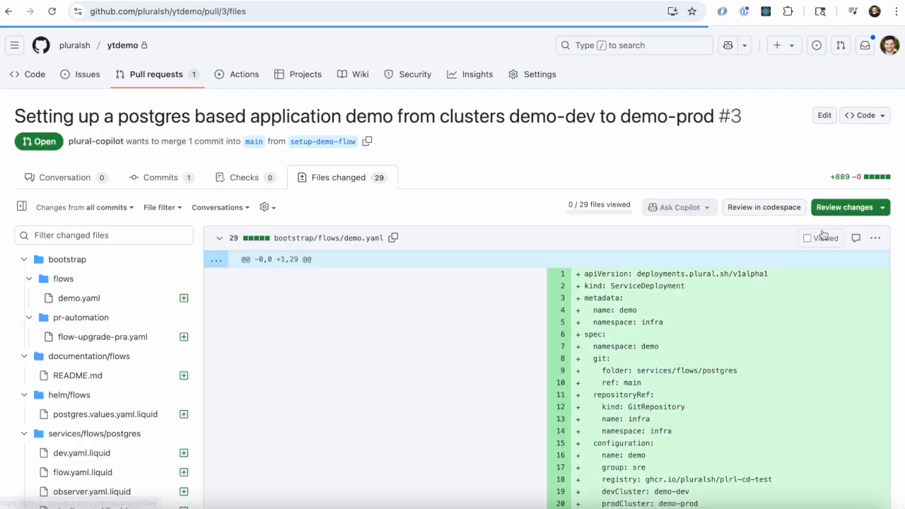
left_click(849, 206)
scroll(600, 309, "down", 2)
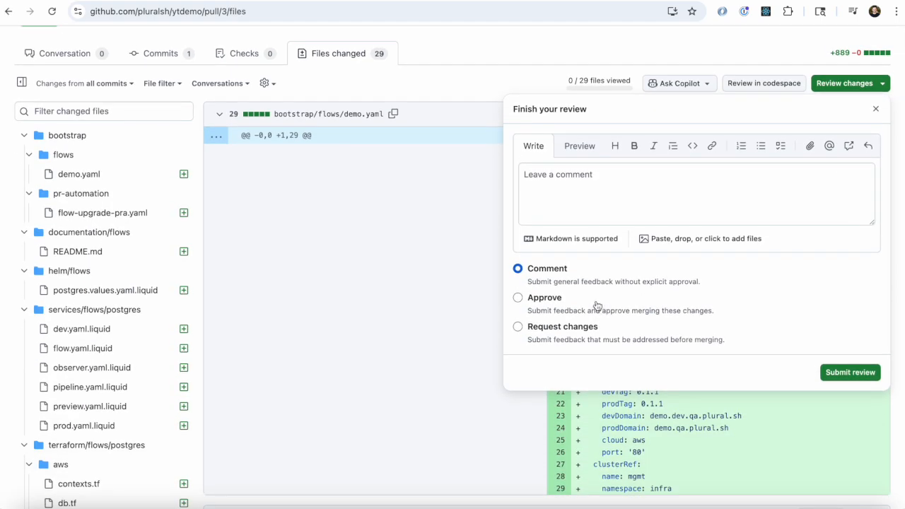
left_click(874, 375)
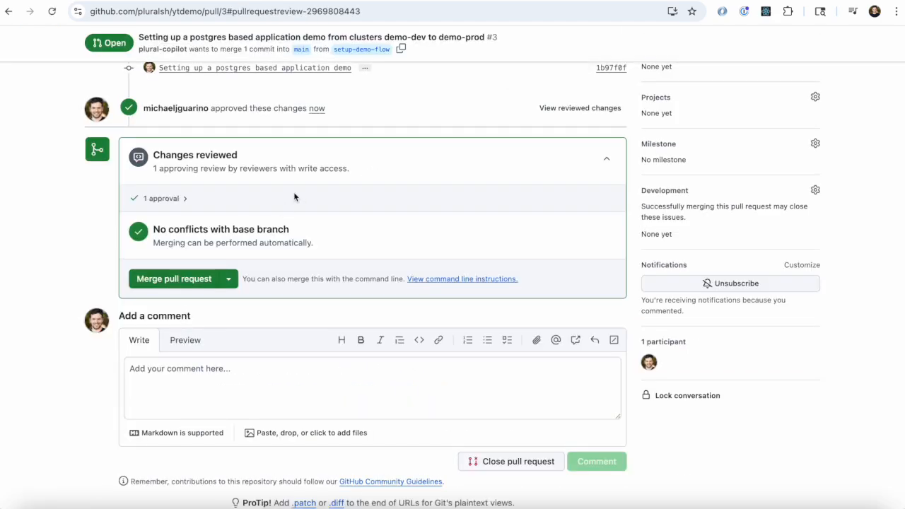
Step: Merge pull request #3 into main and delete its setup-demo-flow branch
scroll(277, 323, "down", 10)
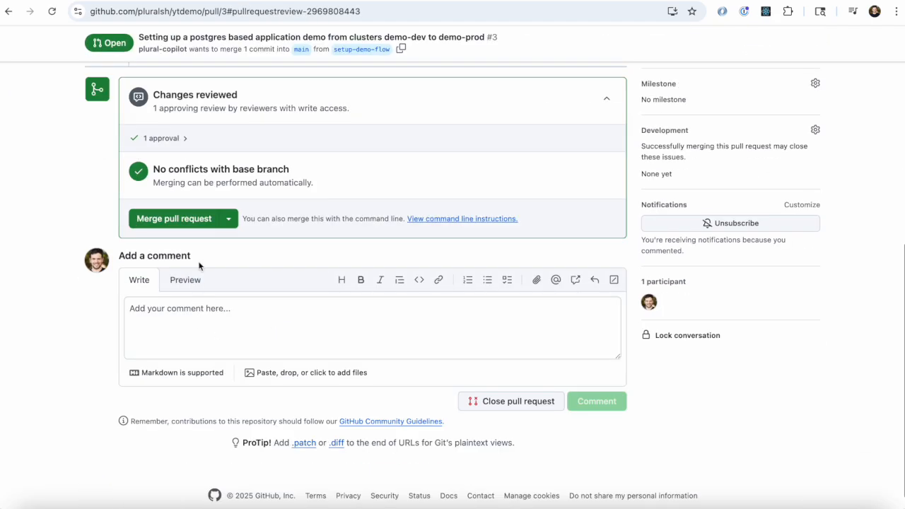
left_click(194, 222)
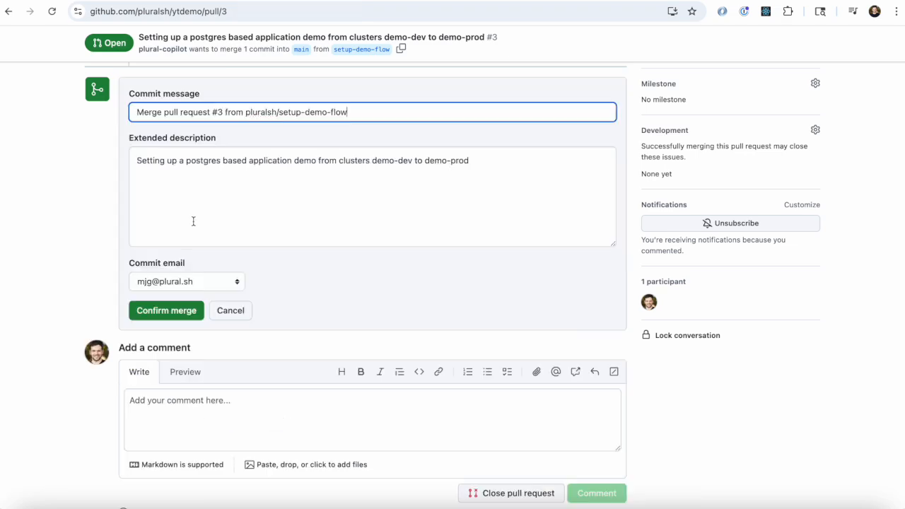
left_click(161, 313)
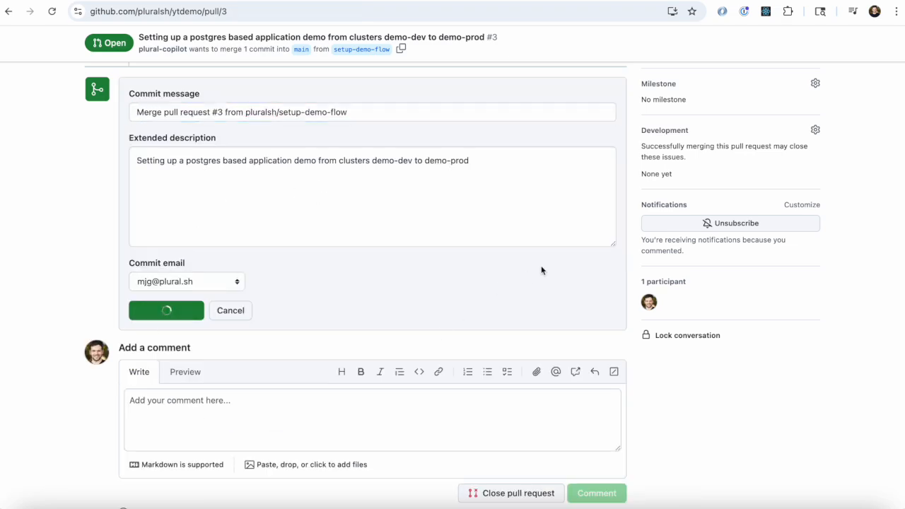
left_click(575, 194)
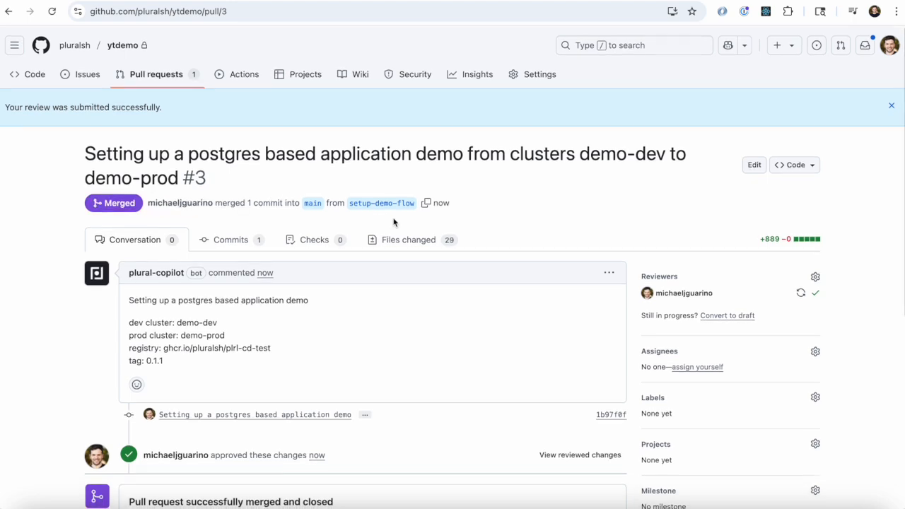
Step: Look through the merged flow's dev, flow, pipeline and prod service templates, including the pipeline's stages and approval gate
left_click(396, 240)
scroll(359, 303, "down", 3)
left_click(114, 300)
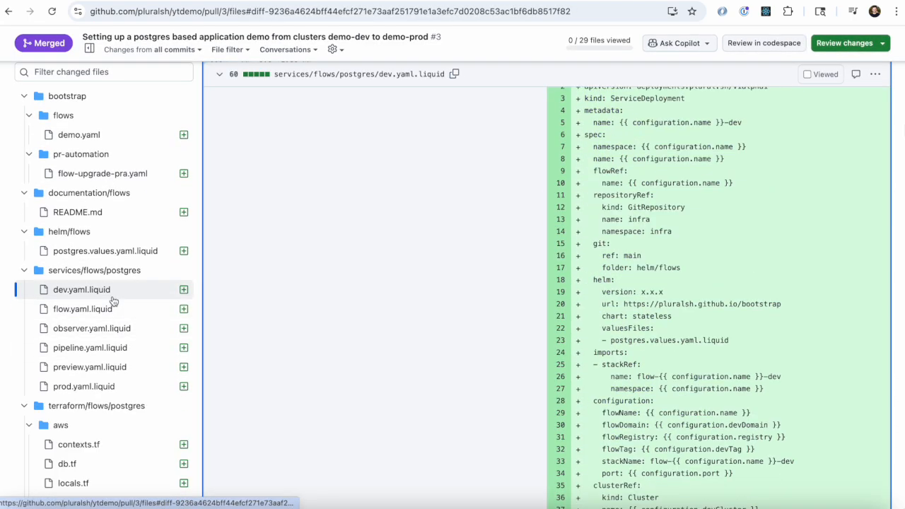
left_click(114, 312)
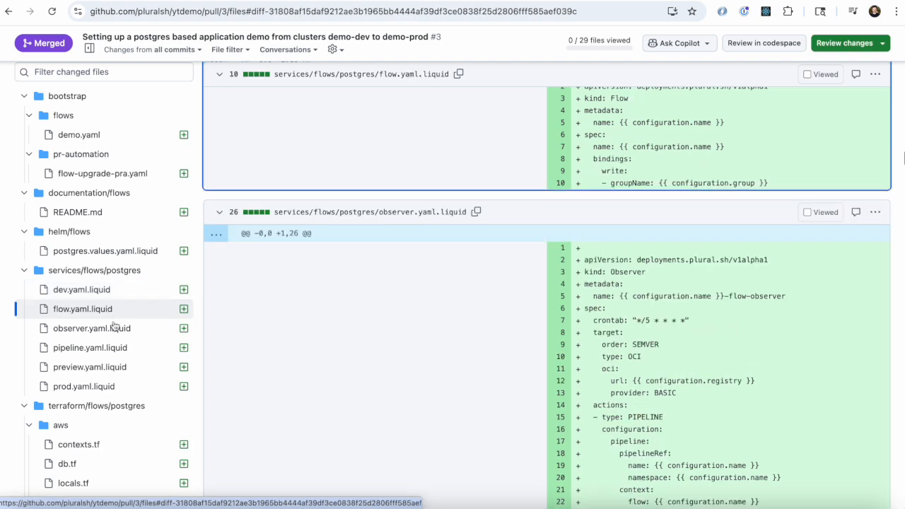
left_click(113, 347)
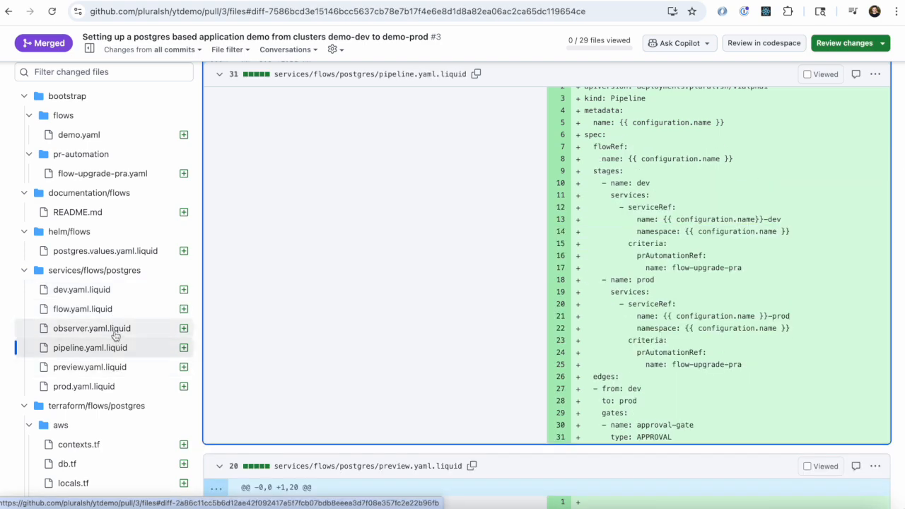
left_click(114, 386)
left_click(119, 351)
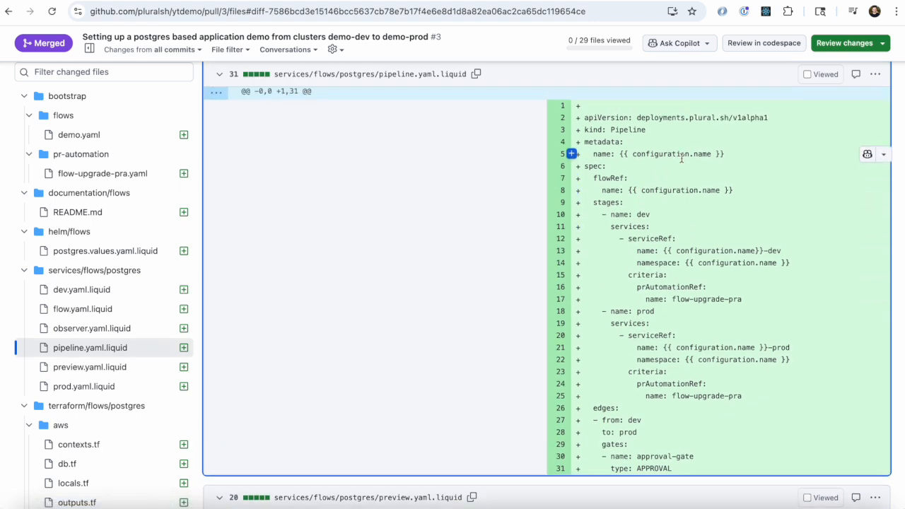
Step: Examine observer.yaml.liquid, highlighting the Observer kind and the OCI registry URL line
left_click(136, 330)
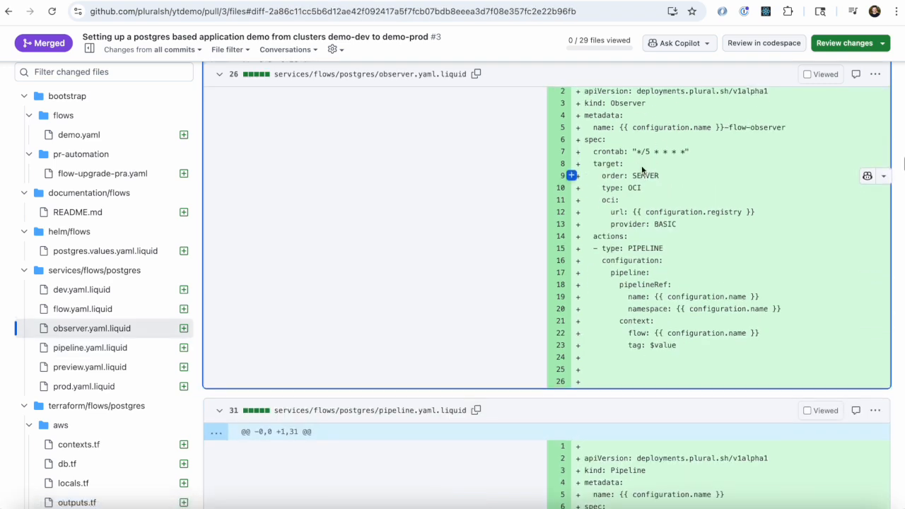
scroll(642, 170, "up", 1)
triple_click(616, 122)
left_click(661, 266)
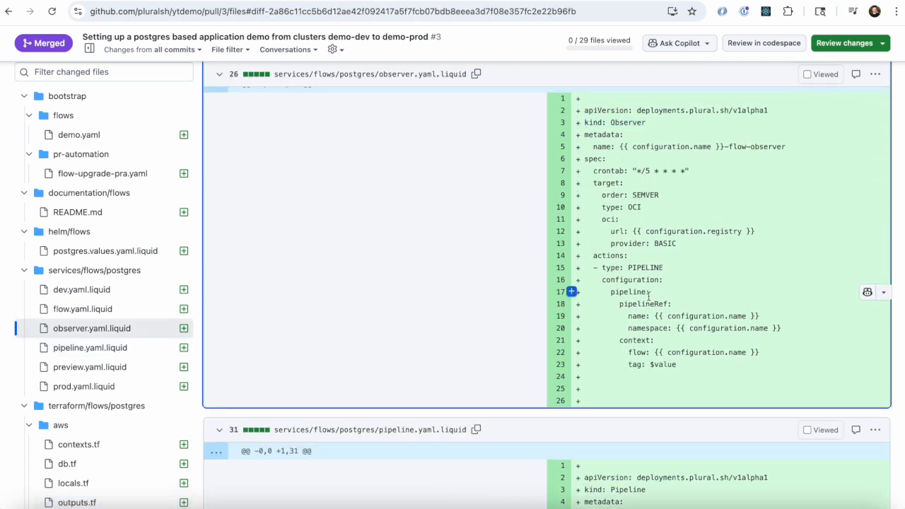
left_click_drag(632, 232, 584, 231)
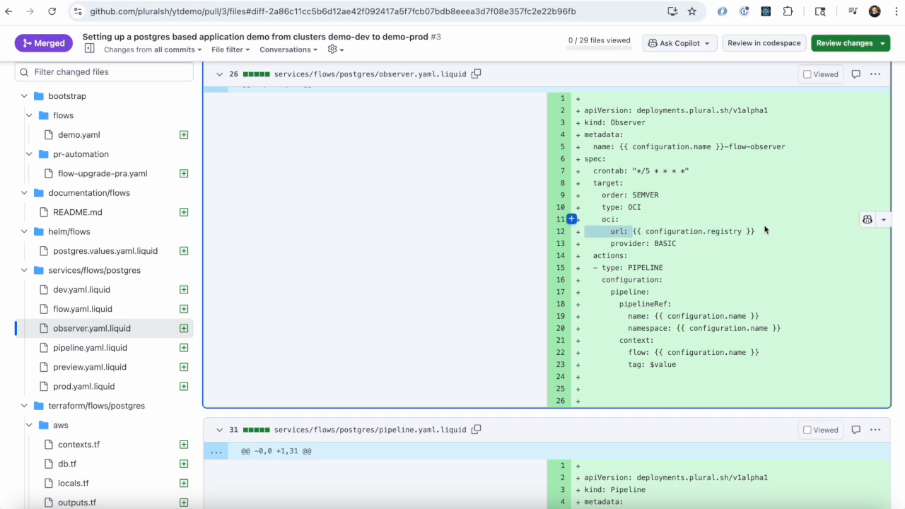
Step: Examine the observer.yaml.liquid target and pipeline action, along with the Flow definition in flow.yaml.liquid
left_click_drag(766, 230, 772, 233)
left_click(675, 208)
scroll(651, 291, "down", 1)
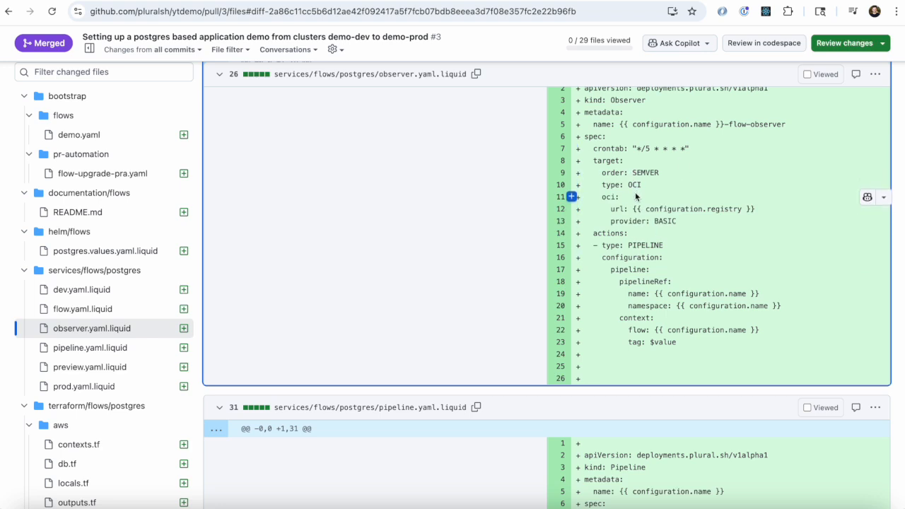
scroll(145, 354, "down", 1)
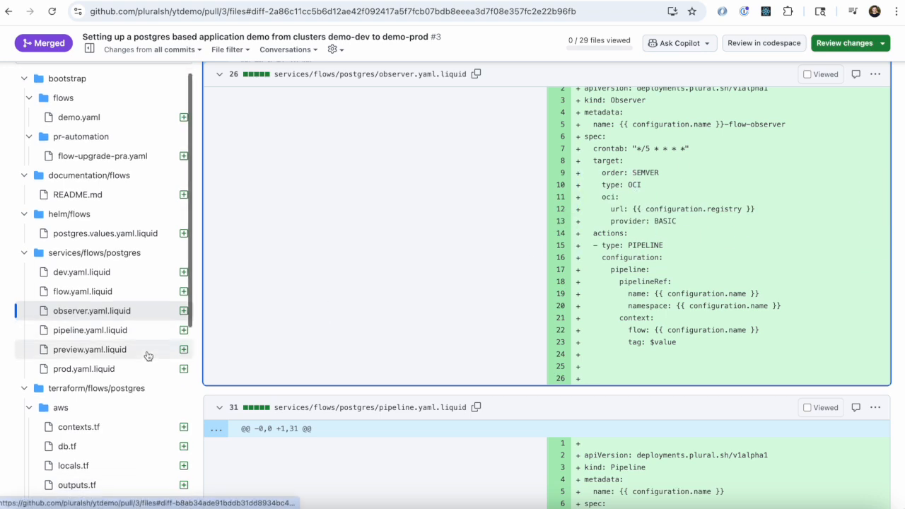
left_click(159, 298)
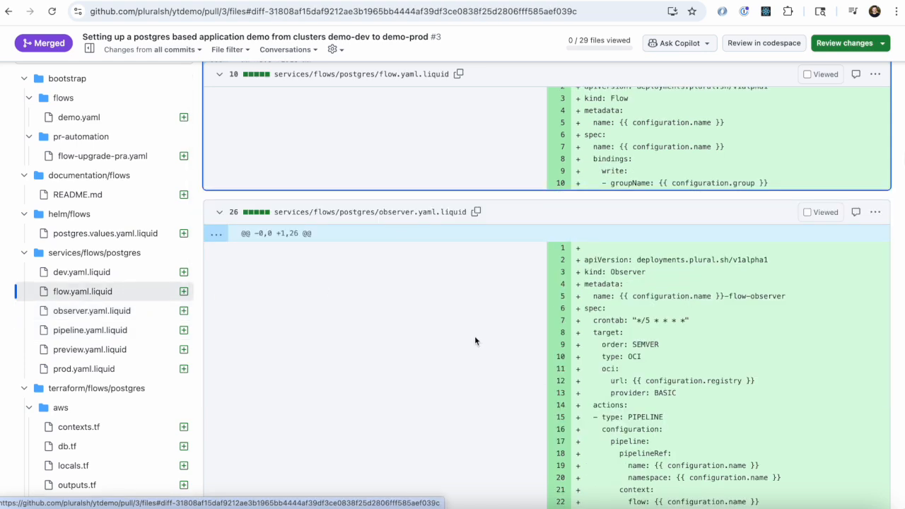
scroll(657, 212, "up", 1)
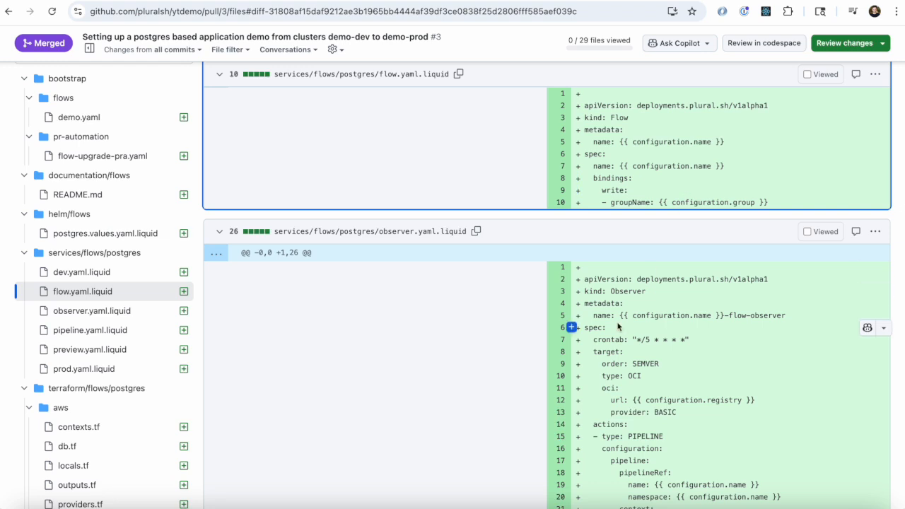
scroll(618, 326, "down", 3)
scroll(97, 367, "down", 4)
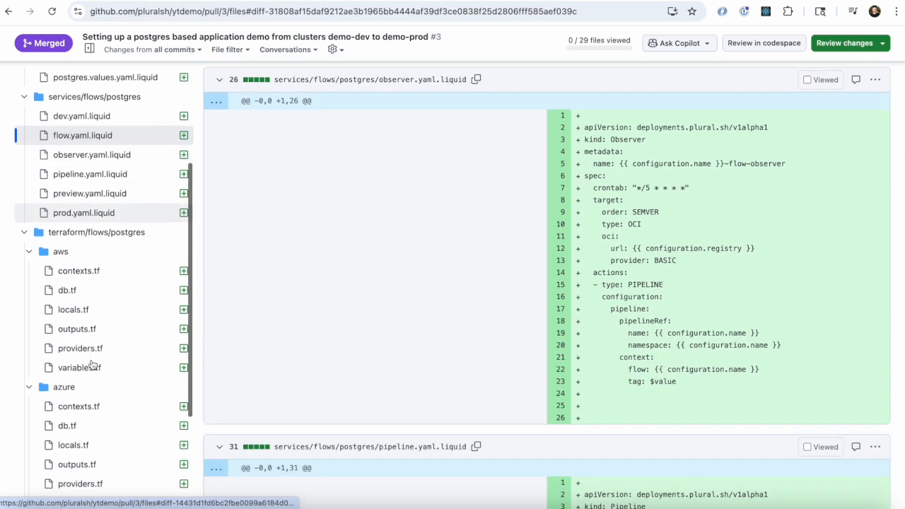
Step: Examine the AWS db.tf file, including its random password resource, pg RDS module and database security group
left_click(116, 282)
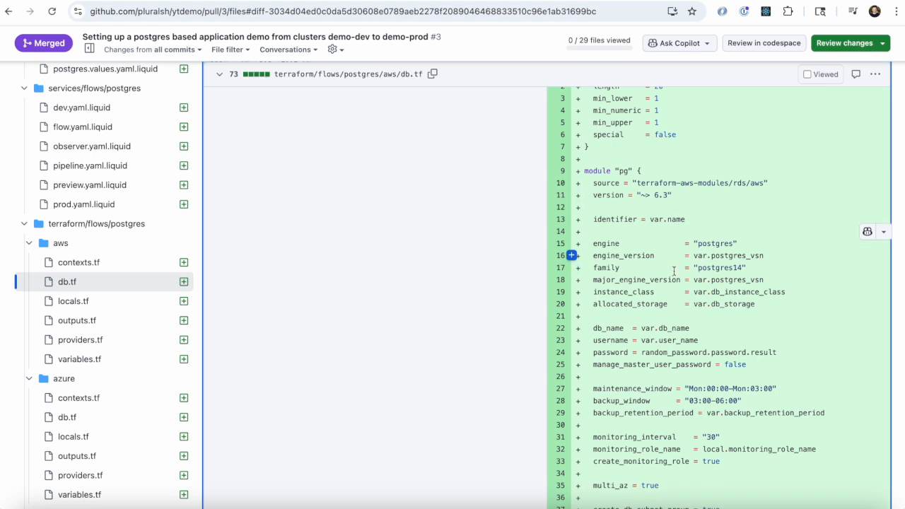
scroll(661, 299, "down", 1)
scroll(661, 299, "up", 2)
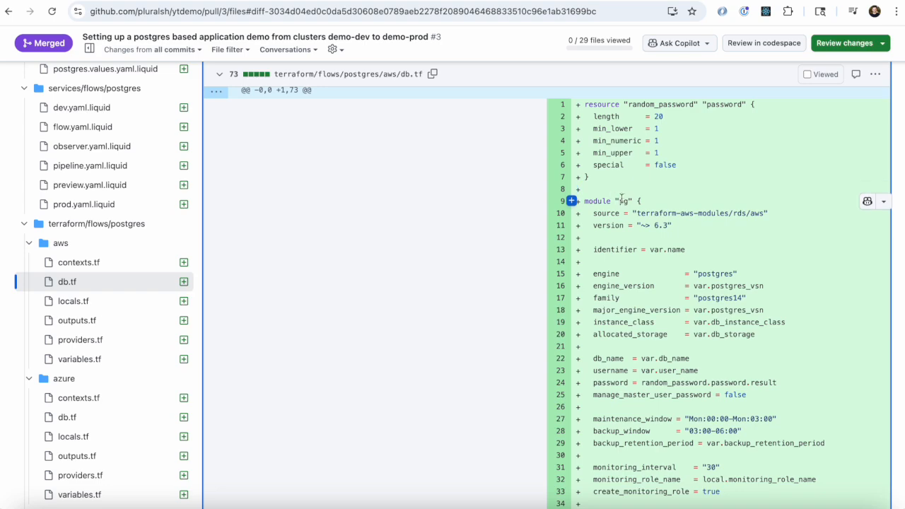
scroll(620, 201, "down", 1)
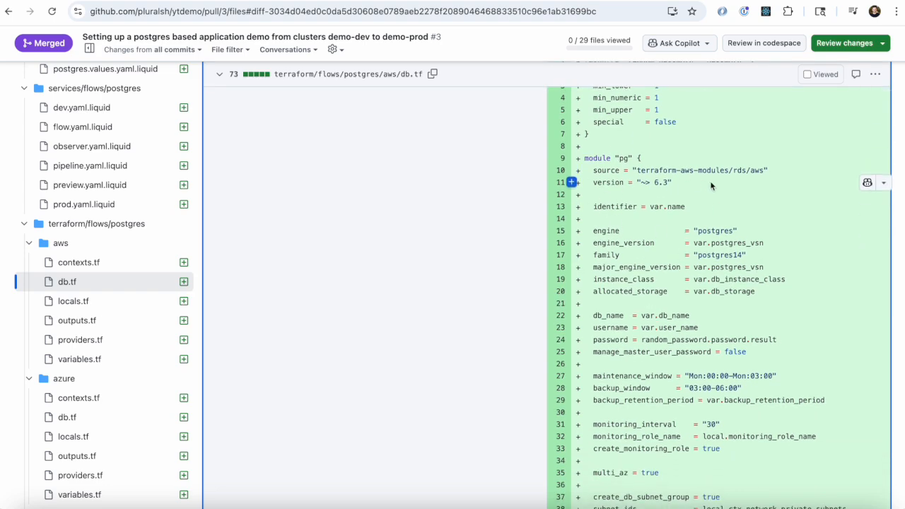
scroll(678, 262, "down", 10)
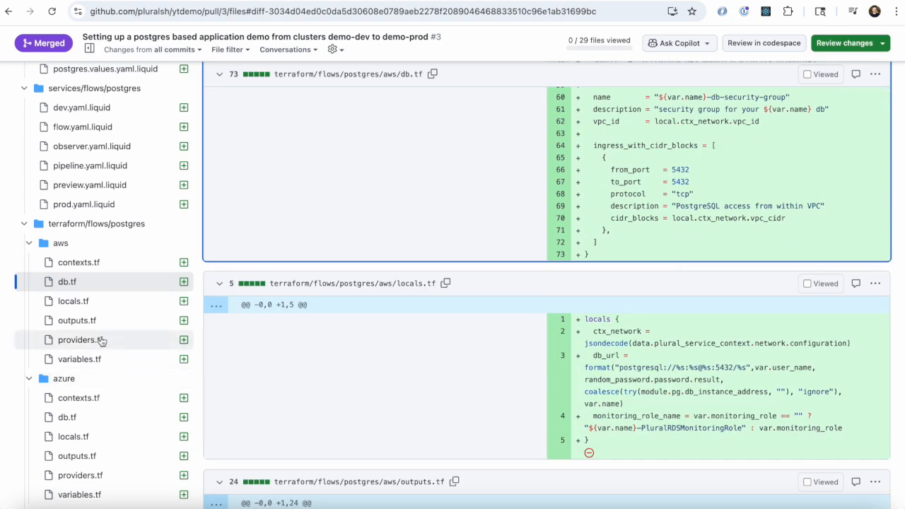
Step: Examine the database outputs defined in the AWS outputs.tf file
left_click(105, 323)
scroll(646, 205, "up", 3)
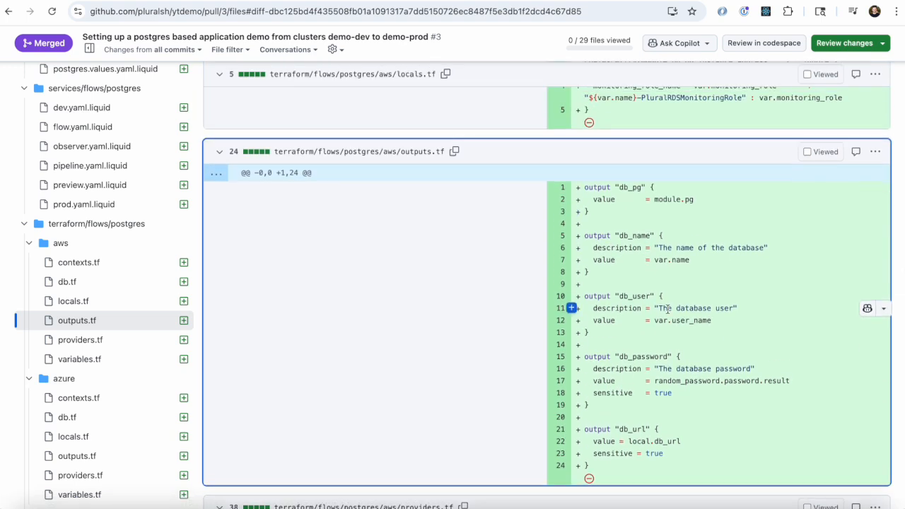
scroll(668, 309, "down", 1)
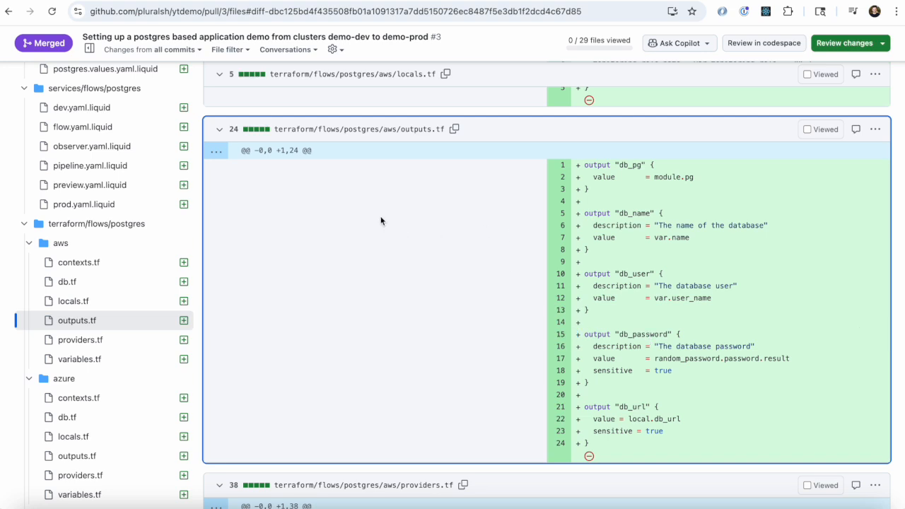
scroll(139, 180, "up", 3)
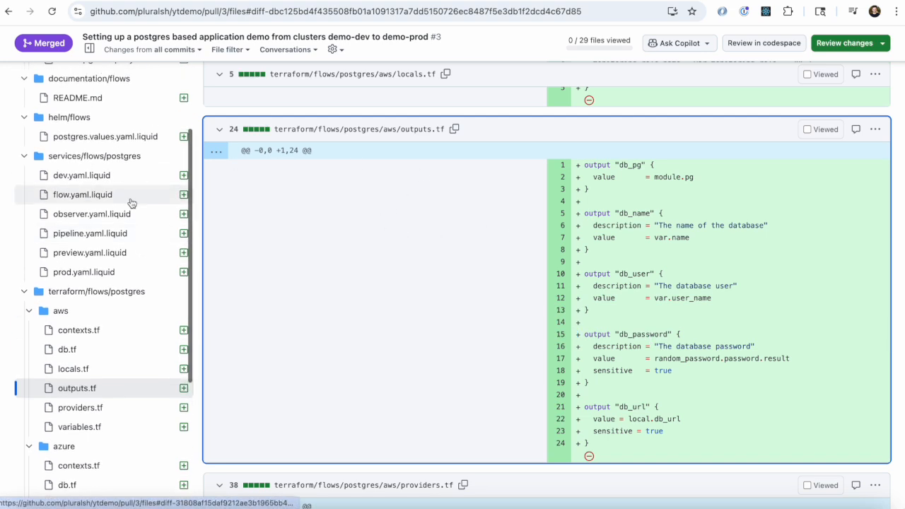
Step: Examine dev.yaml.liquid, highlighting the imports block with its stackRef name and namespace
left_click(126, 183)
scroll(495, 283, "down", 5)
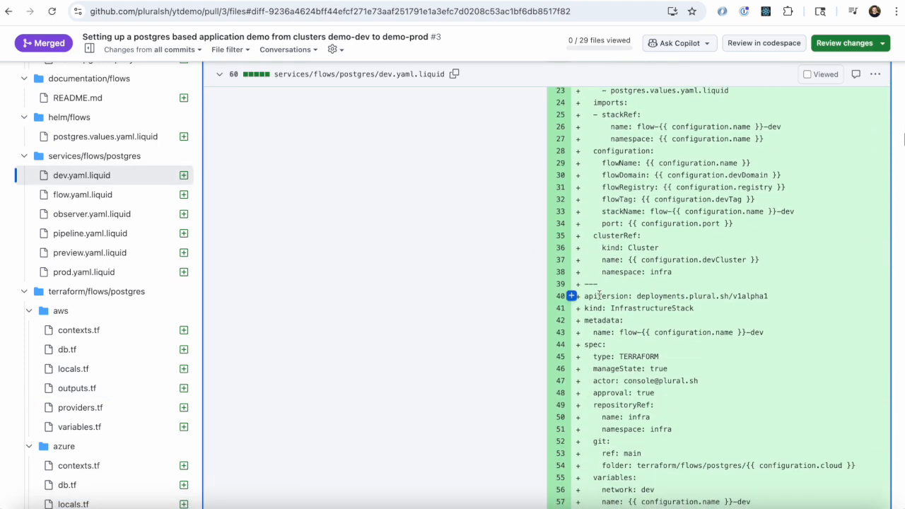
scroll(596, 147, "up", 1)
left_click_drag(593, 147, 746, 192)
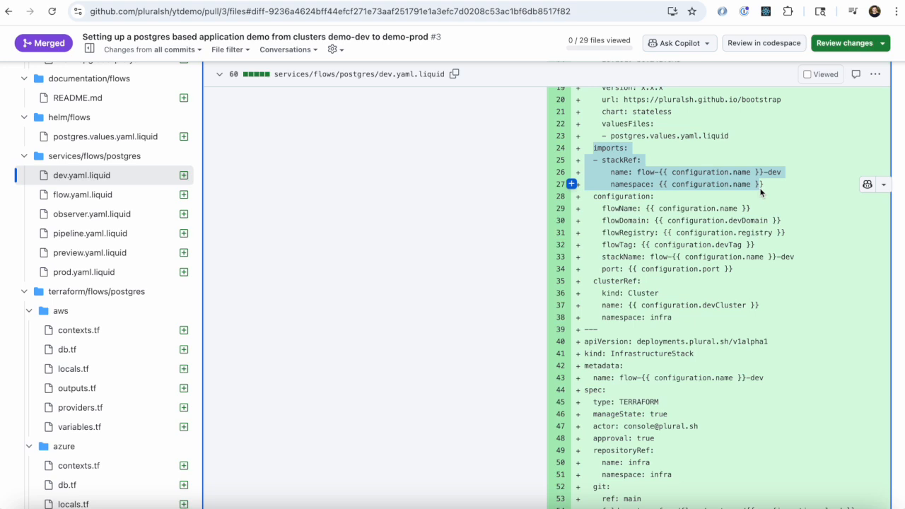
left_click(759, 188)
scroll(130, 216, "up", 1)
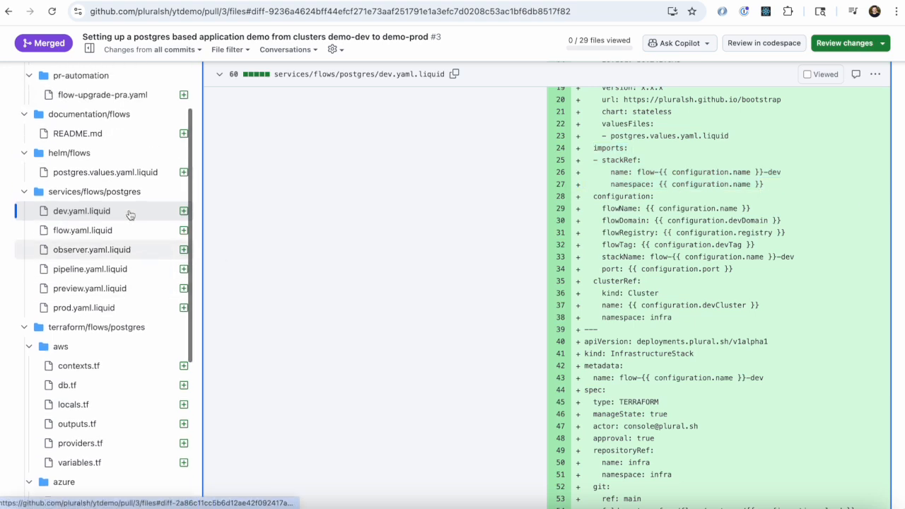
Step: Examine postgres.values.yaml.liquid, highlighting the POSTGRES_URL secret line that uses the stack's db_url import
left_click(141, 172)
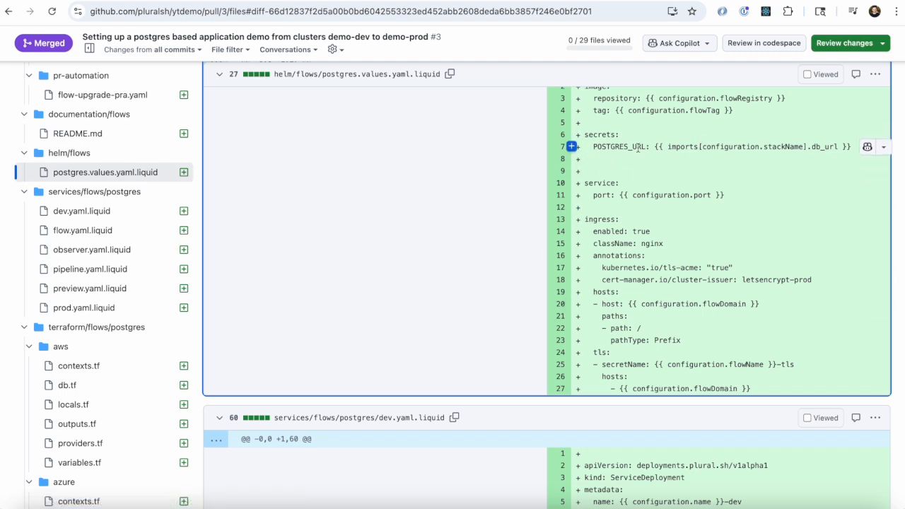
left_click_drag(593, 147, 852, 147)
left_click(667, 227)
Step: Skim the remaining changed files through the Azure and GCP Terraform, then revisit dev.yaml.liquid and the AWS outputs.tf
scroll(668, 226, "down", 15)
scroll(668, 227, "down", 20)
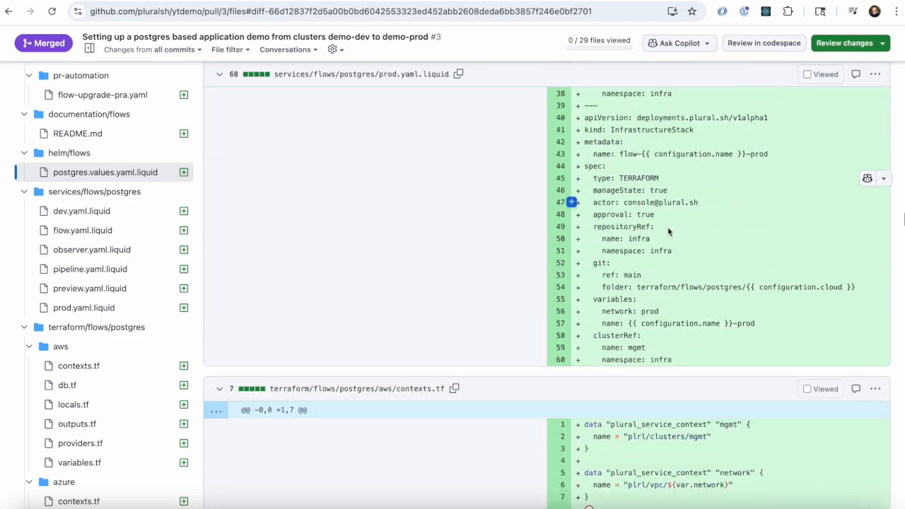
scroll(668, 227, "down", 20)
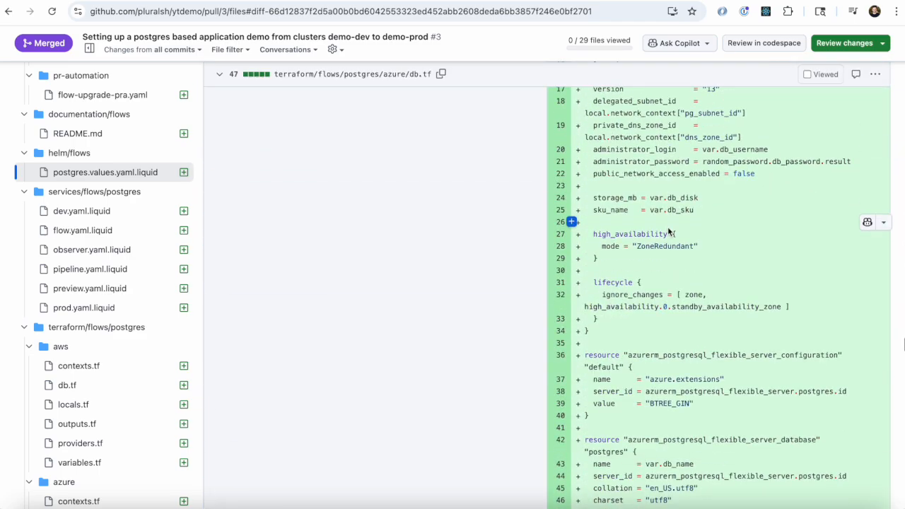
scroll(668, 227, "down", 5)
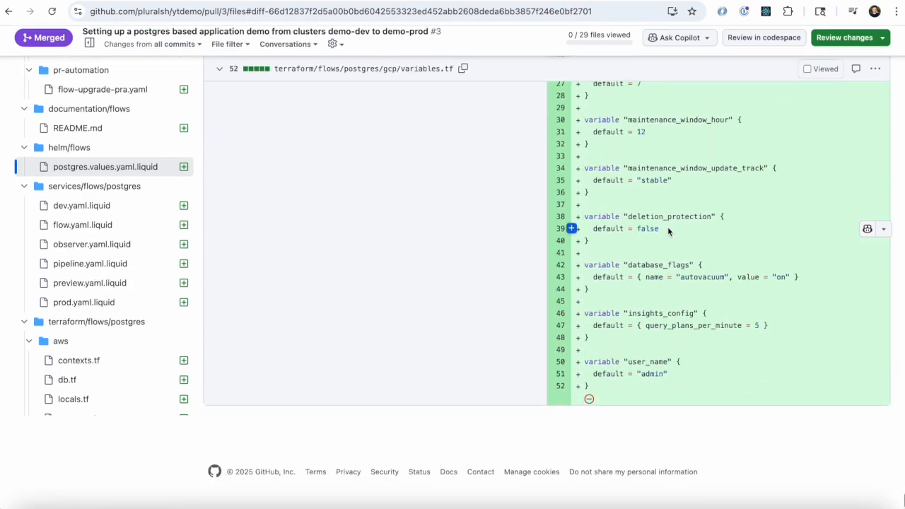
left_click(81, 210)
left_click(77, 424)
scroll(403, 268, "up", 20)
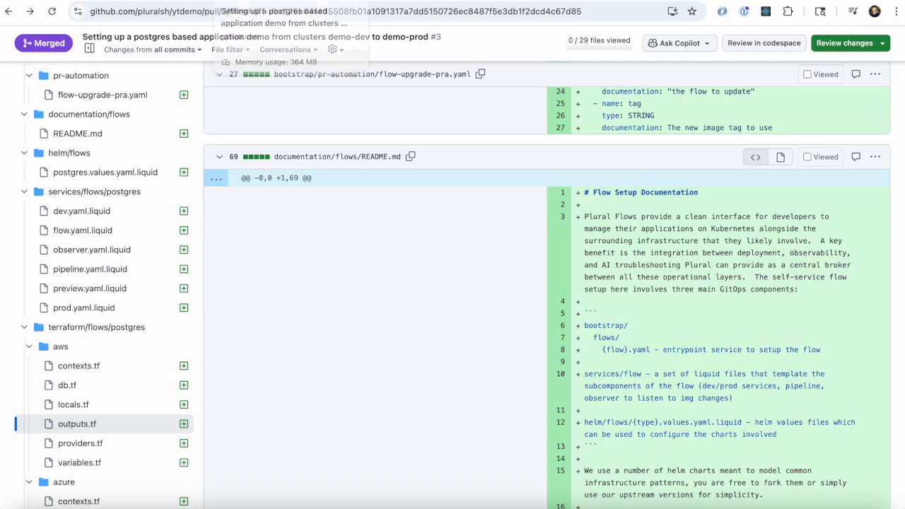
Step: Switch to the Plural console and open the infrastructure stacks list
left_click(207, 1)
left_click(209, 83)
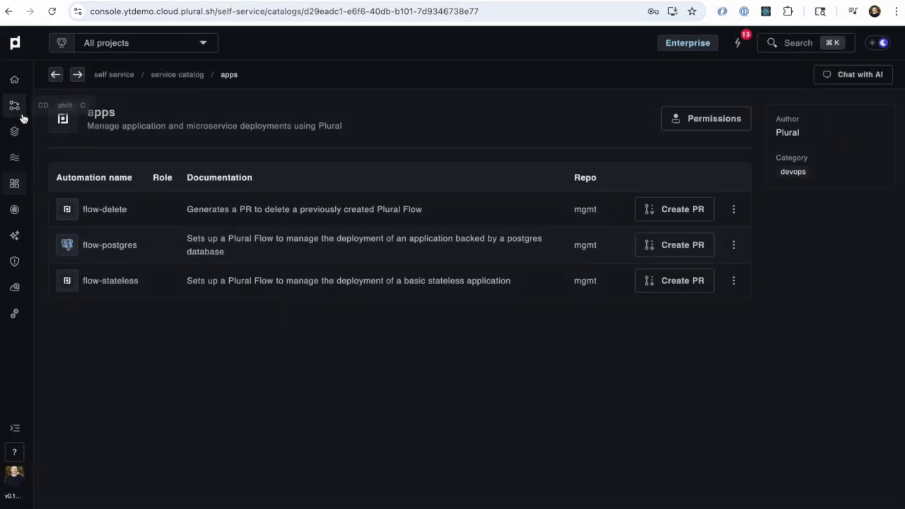
left_click(15, 130)
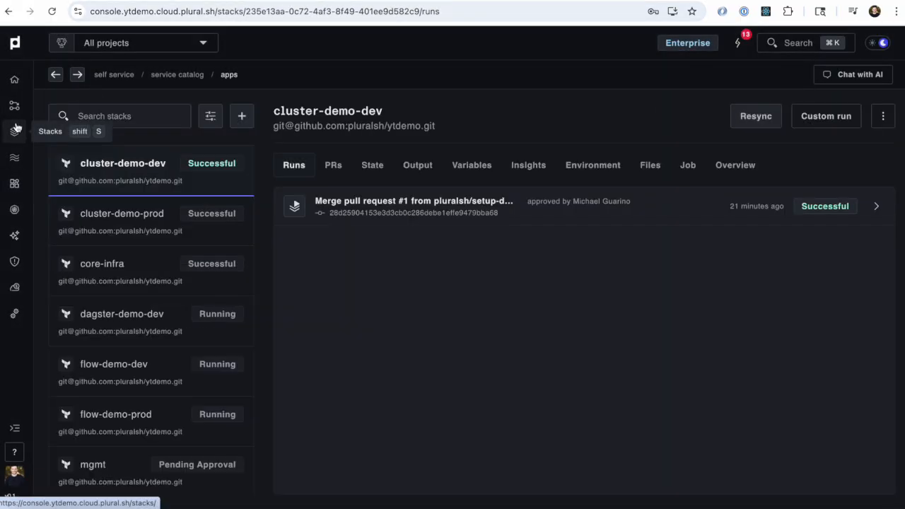
Step: Check the runs of the dagster-demo-dev, flow-demo-dev and flow-demo-prod stacks
left_click(145, 328)
left_click(135, 378)
left_click(137, 418)
left_click(150, 372)
left_click(163, 318)
left_click(153, 382)
left_click(163, 323)
left_click(142, 417)
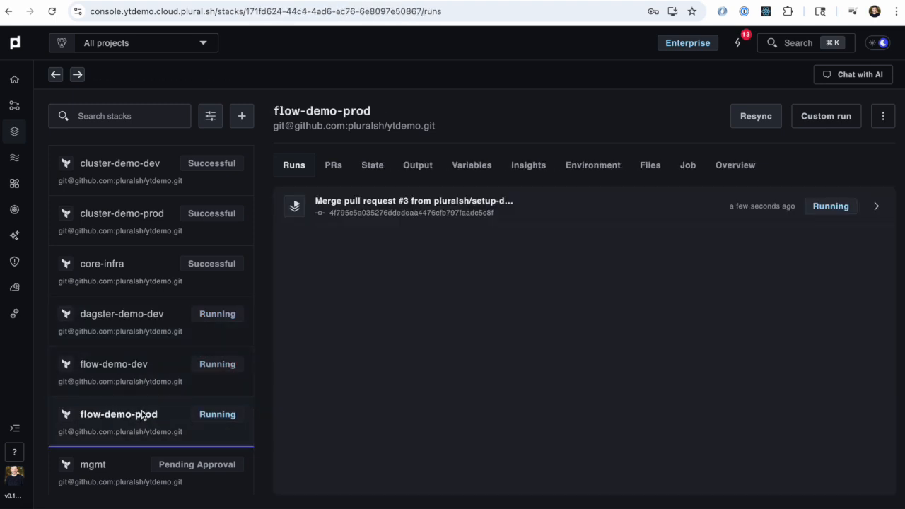
left_click(163, 335)
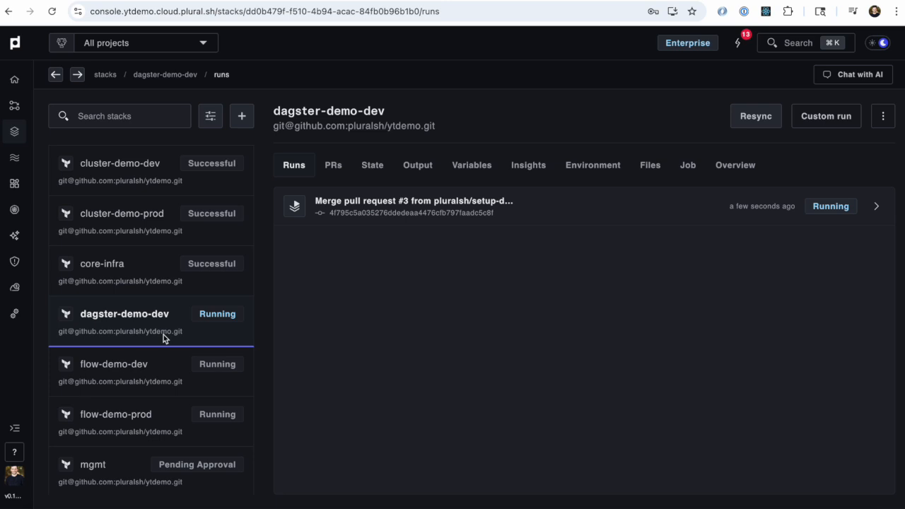
left_click(164, 424)
left_click(172, 338)
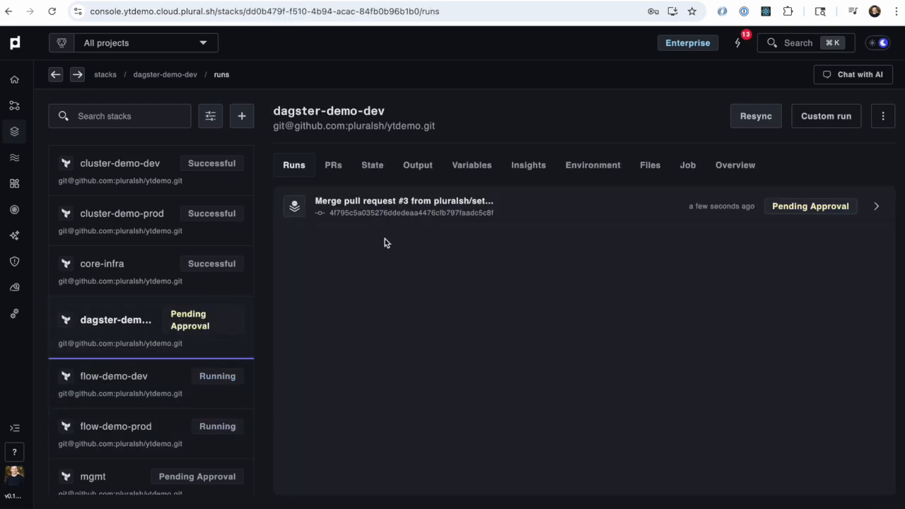
Step: Review the Terraform plan of the pending dagster-demo-dev run and approve it
left_click(392, 225)
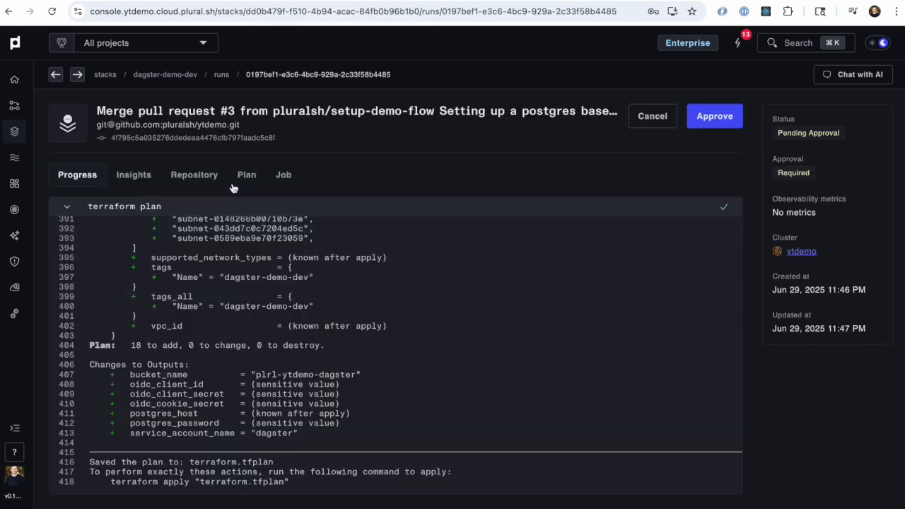
left_click(246, 175)
scroll(270, 361, "down", 20)
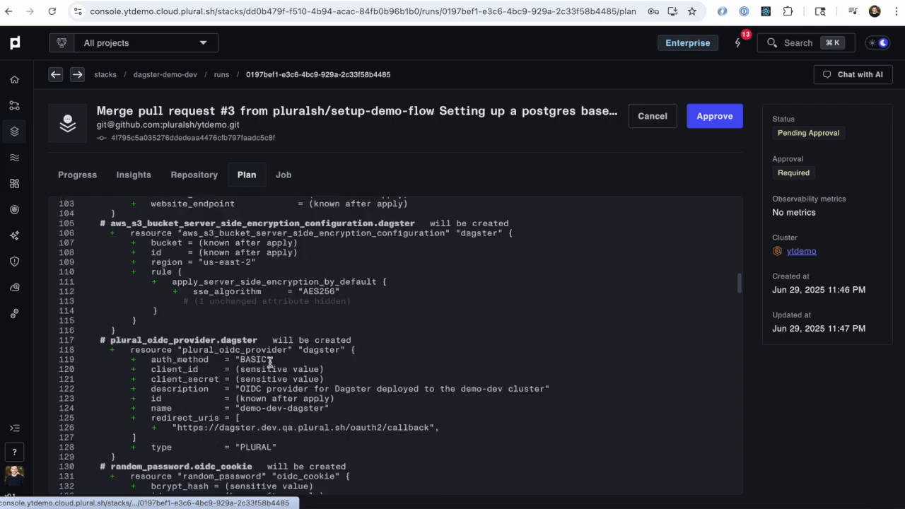
scroll(270, 361, "down", 10)
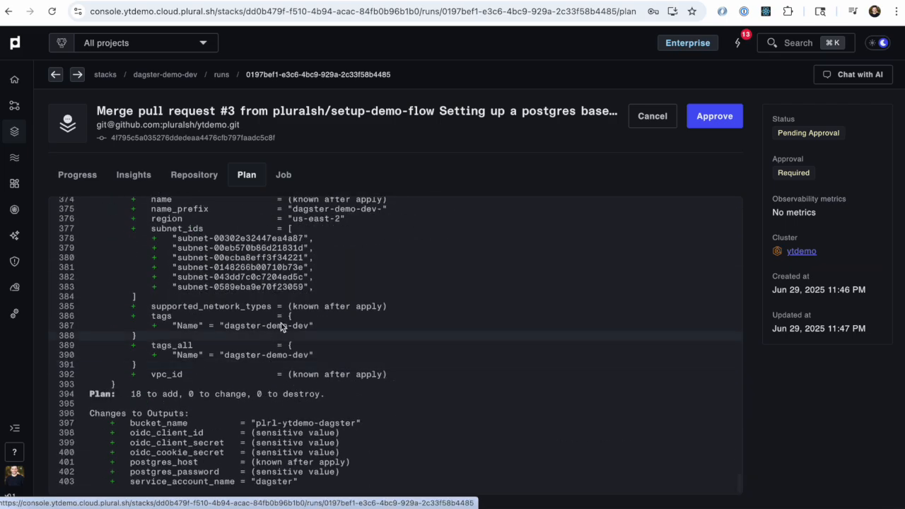
scroll(273, 364, "up", 20)
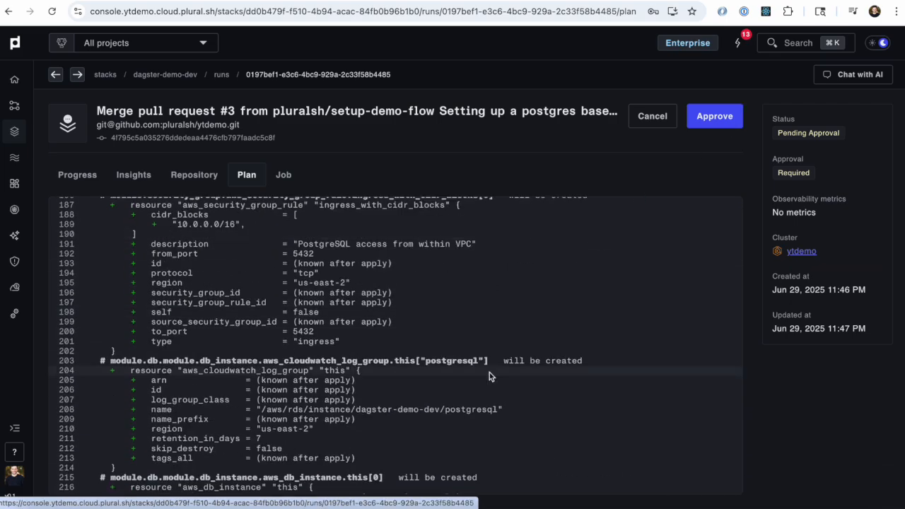
scroll(489, 373, "up", 12)
left_click(715, 116)
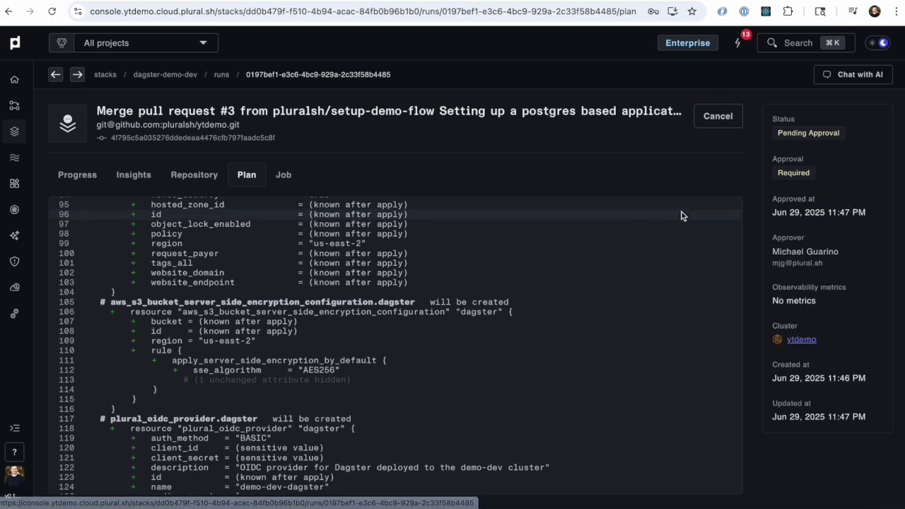
Step: Check the flow-demo-dev and flow-demo-prod stacks and open the pending flow-demo-prod run
left_click(165, 404)
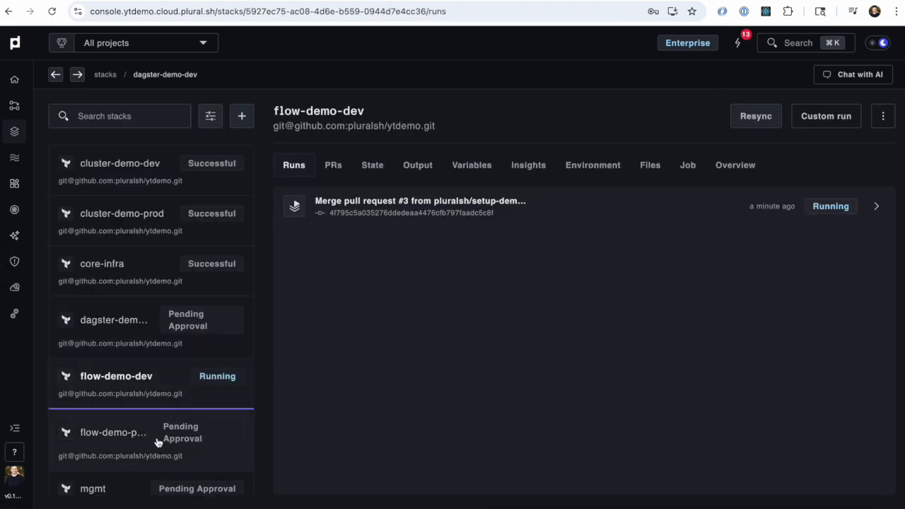
left_click(157, 439)
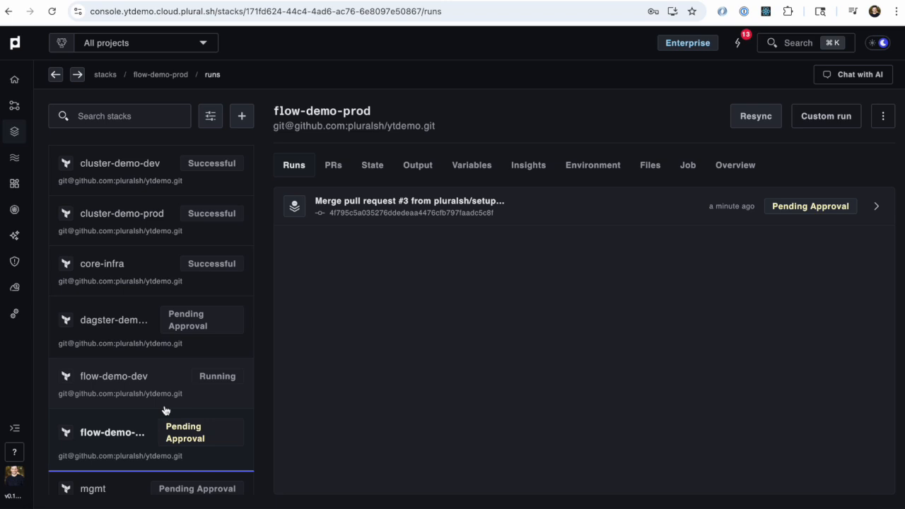
left_click(165, 405)
left_click(162, 440)
left_click(535, 212)
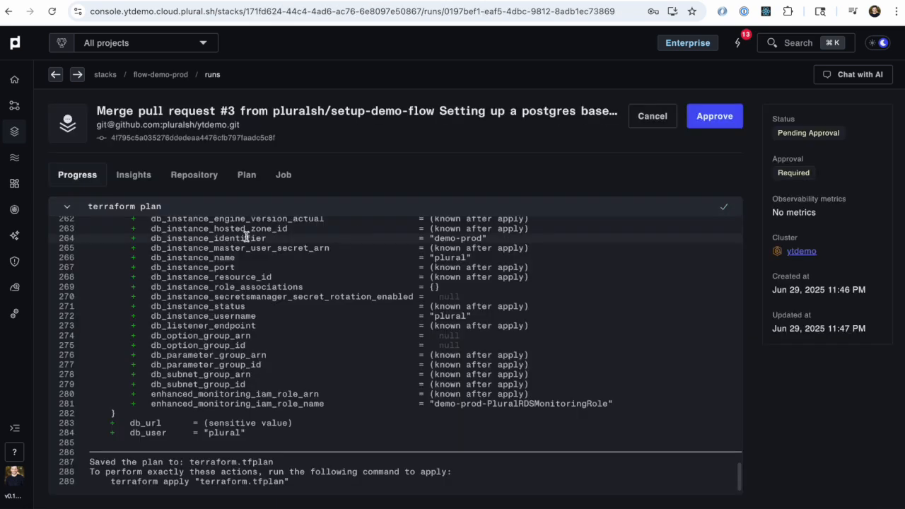
Step: Review the Terraform plan of the flow-demo-prod run and approve it
left_click(245, 177)
scroll(258, 325, "down", 10)
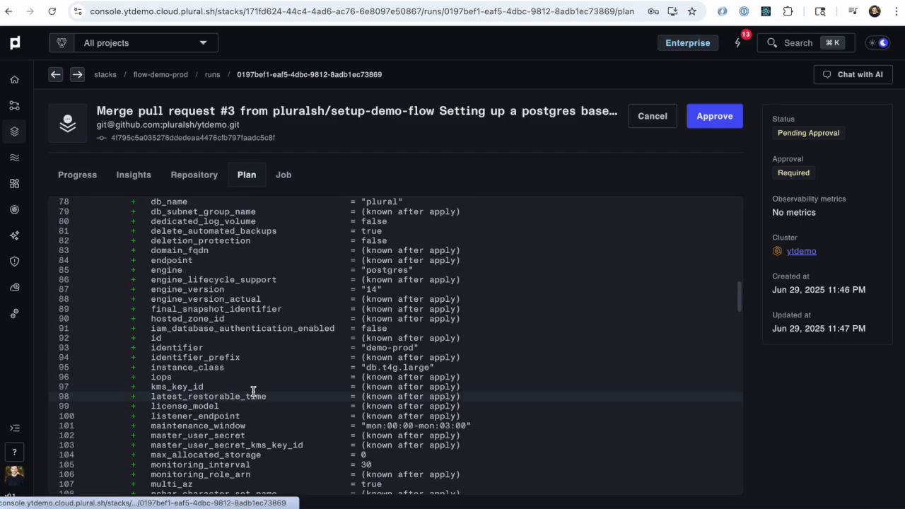
scroll(266, 319, "up", 3)
scroll(307, 323, "down", 14)
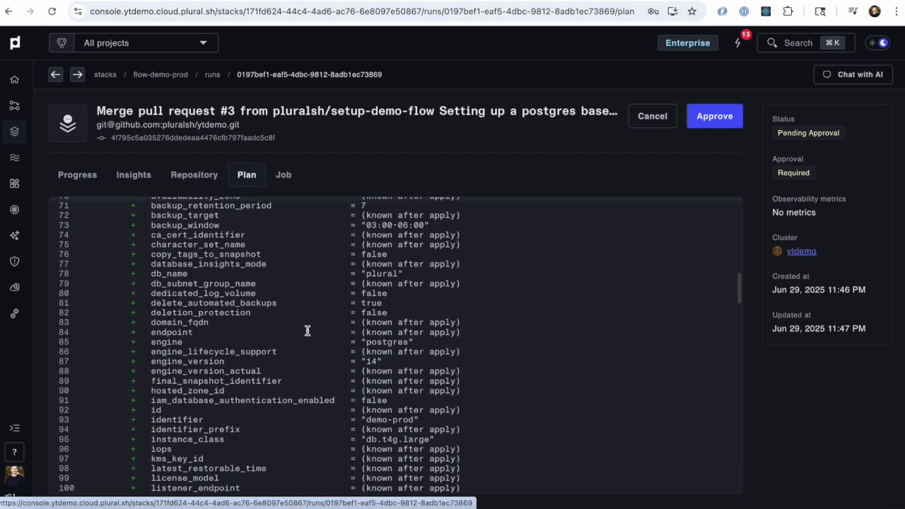
scroll(307, 331, "down", 10)
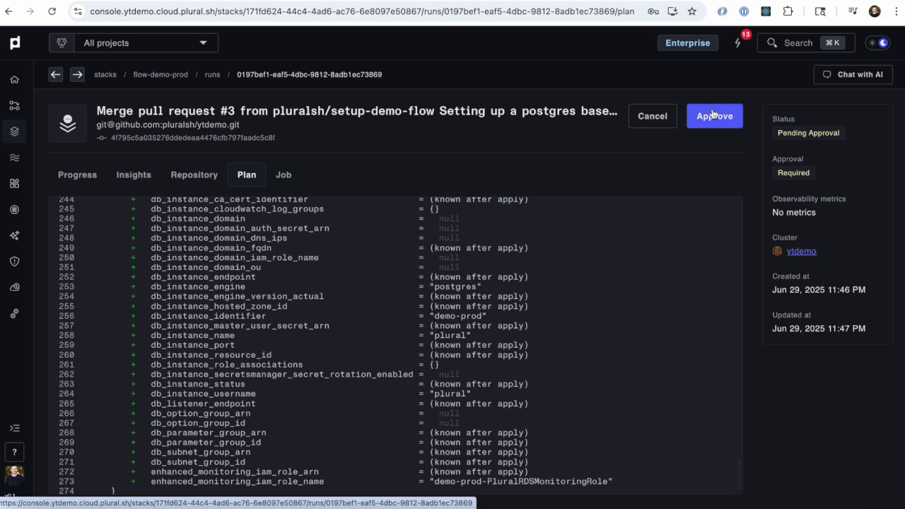
left_click(713, 116)
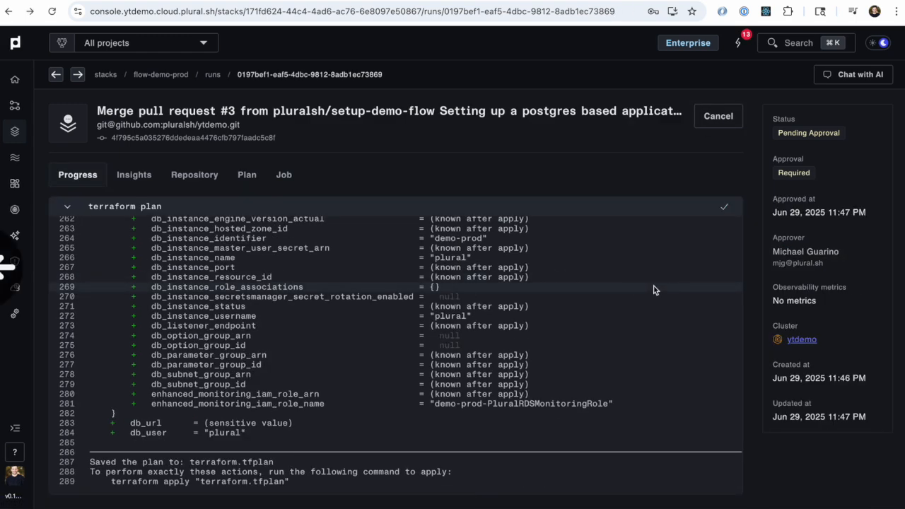
Step: Open the pending flow-demo-dev run, skim its terraform plan output and approve the run
left_click(192, 398)
left_click(452, 224)
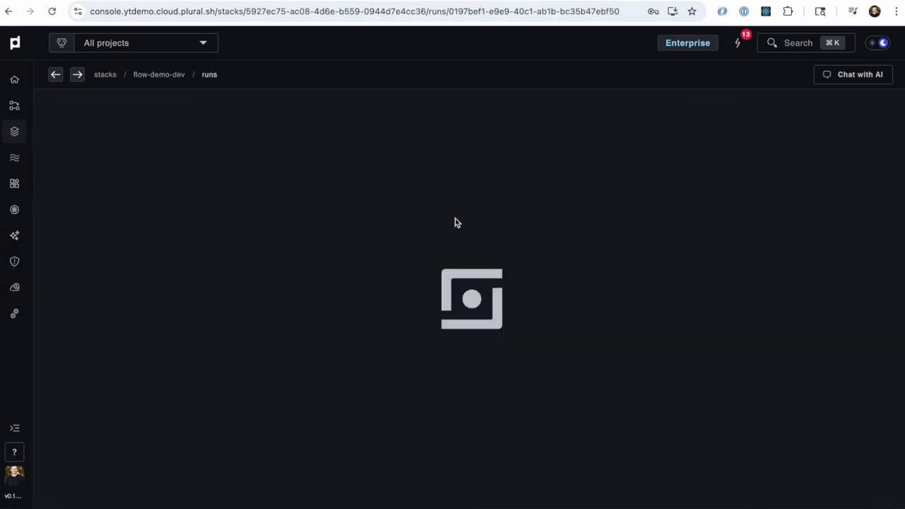
scroll(495, 263, "up", 15)
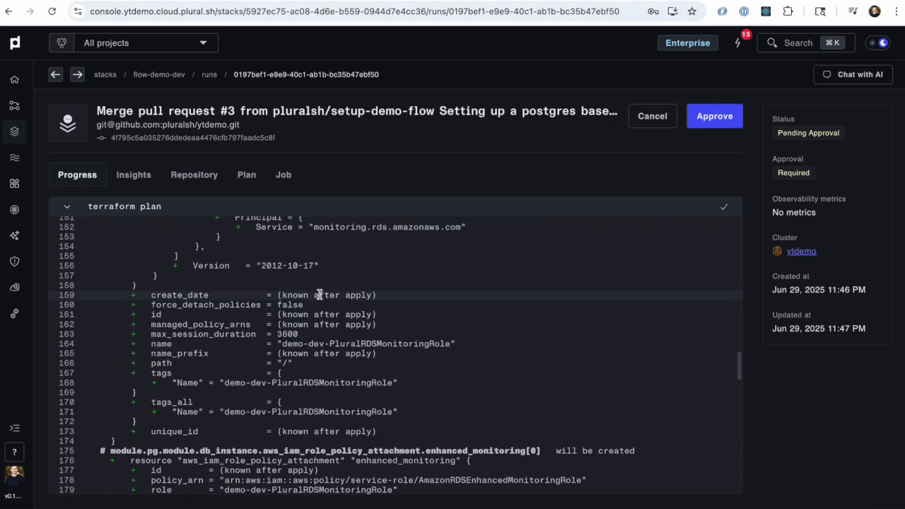
scroll(319, 295, "up", 20)
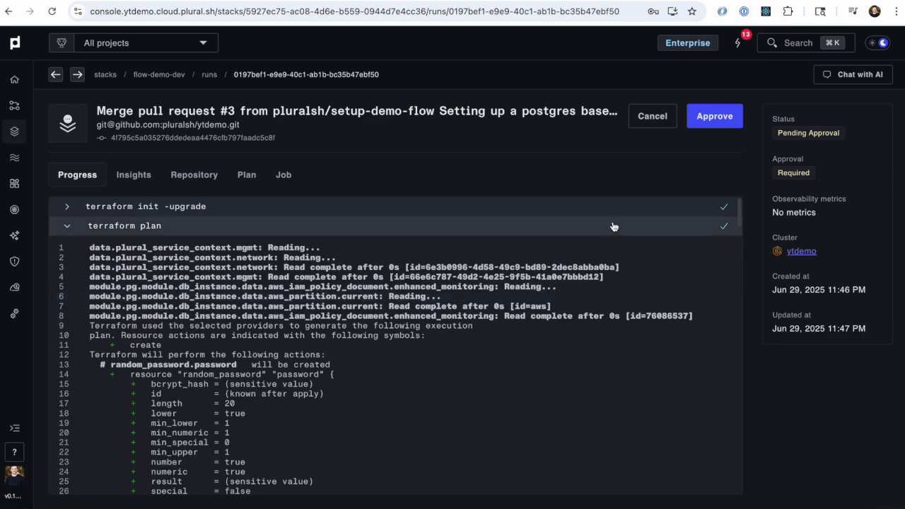
left_click(730, 128)
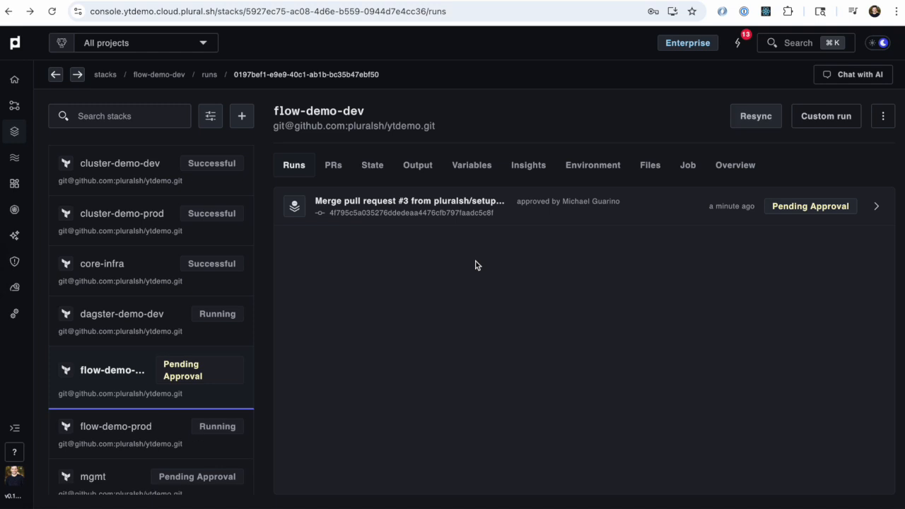
Step: Check the status of the approved runs across the dagster-demo-dev, flow-demo-dev and flow-demo-prod stacks
left_click(145, 329)
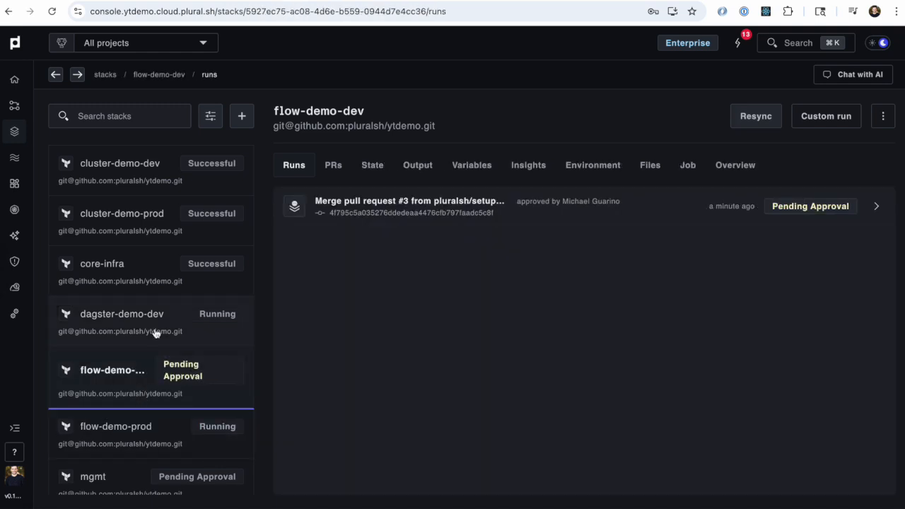
left_click(149, 383)
left_click(142, 416)
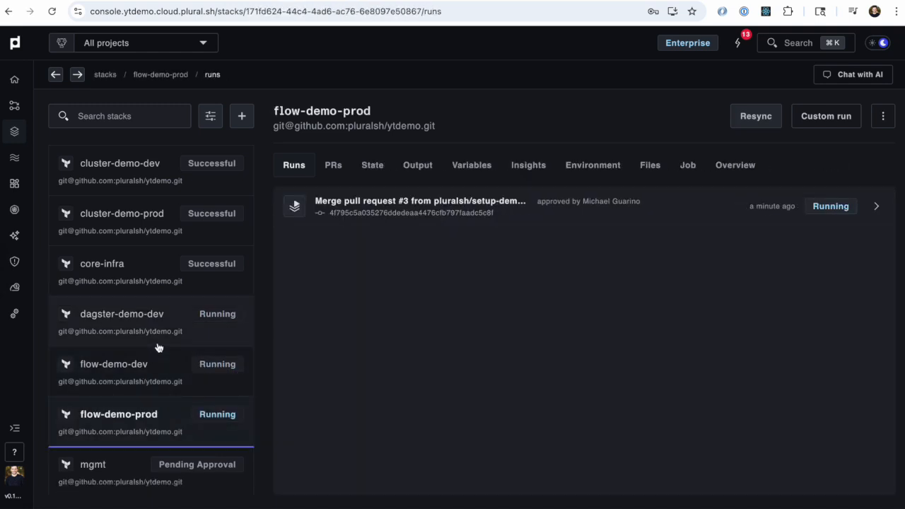
left_click(163, 327)
left_click(147, 403)
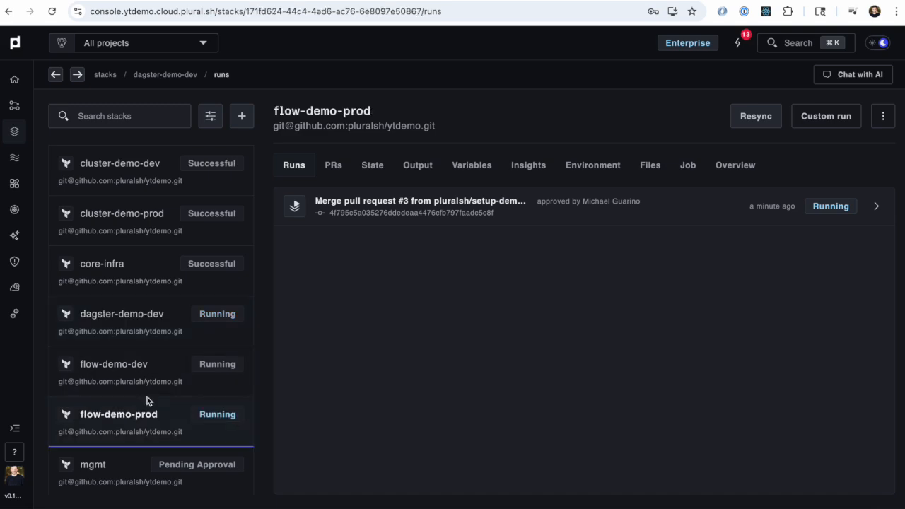
left_click(152, 378)
Step: Open the dagster-demo-dev stack's run and examine the progress of its terraform apply
left_click(163, 336)
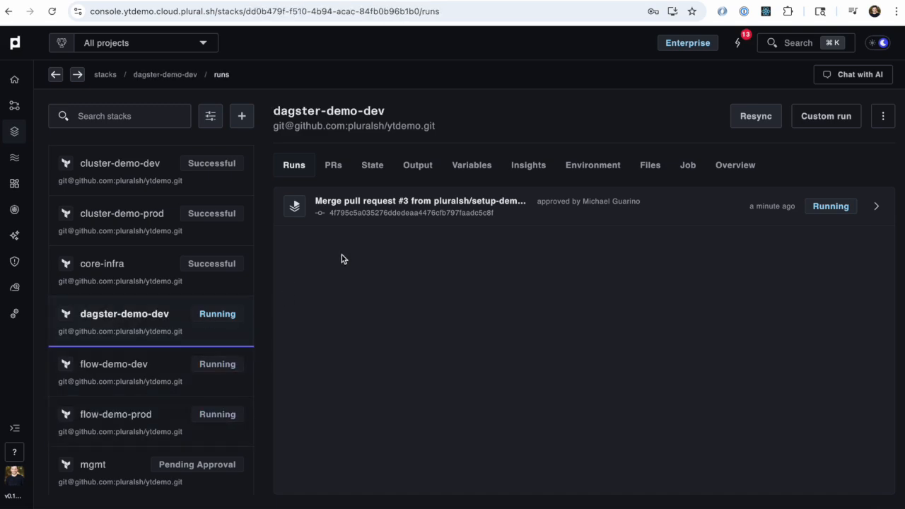
left_click(406, 216)
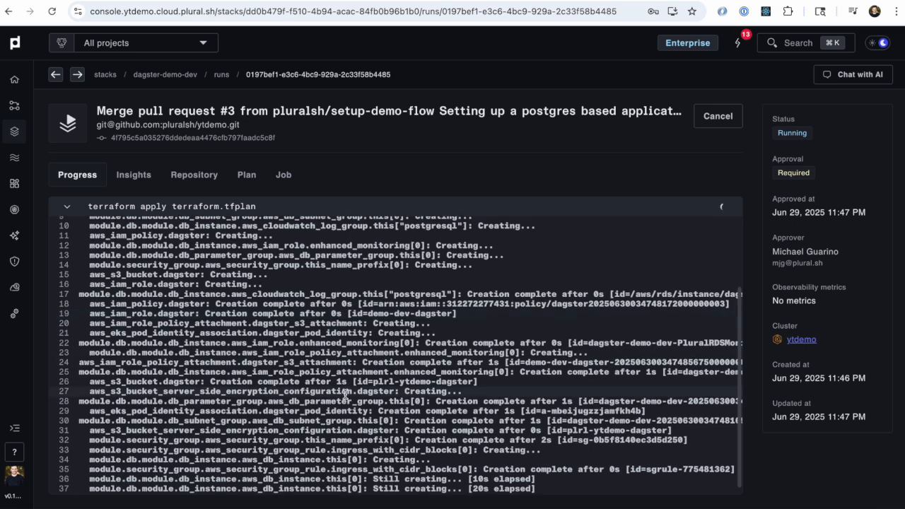
scroll(342, 420, "down", 1)
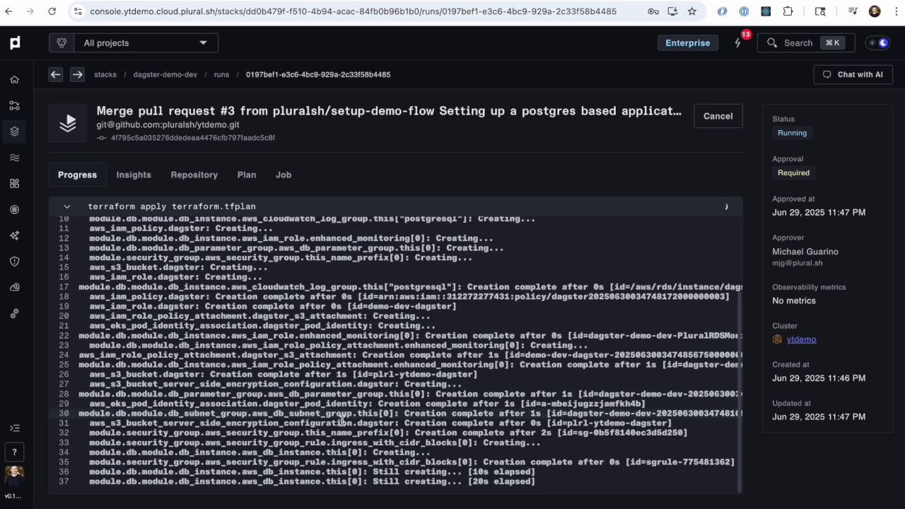
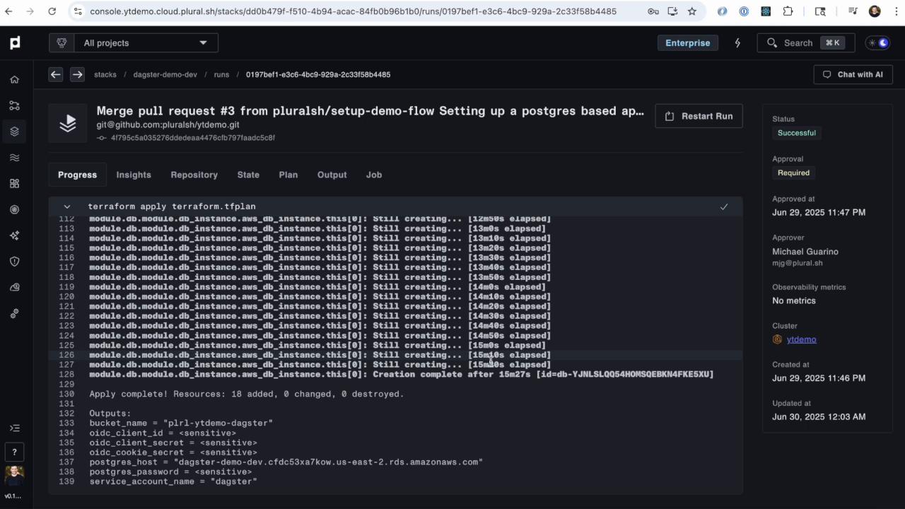
Step: Examine the end of the dagster-demo-dev run's terraform apply log and its outputs, and return to the stack's run list
double_click(501, 377)
double_click(501, 376)
left_click(485, 365)
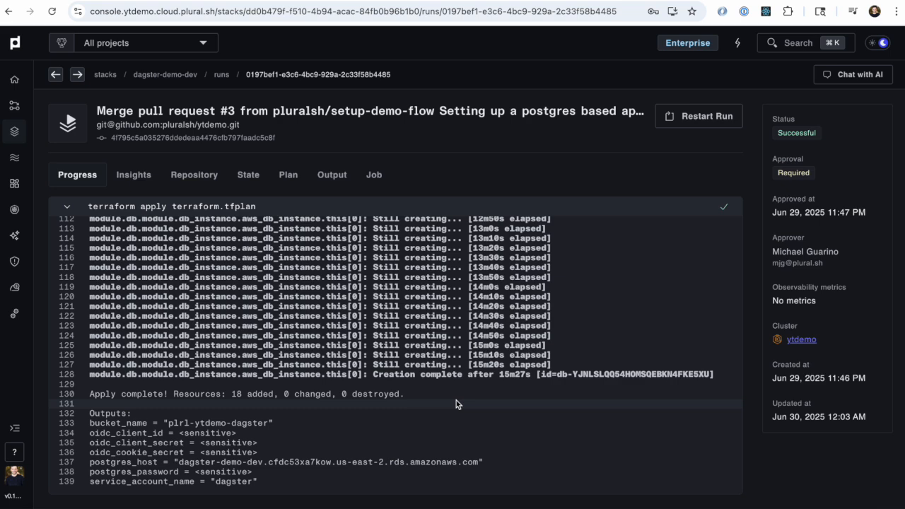
scroll(335, 286, "up", 2)
scroll(336, 287, "left", 5)
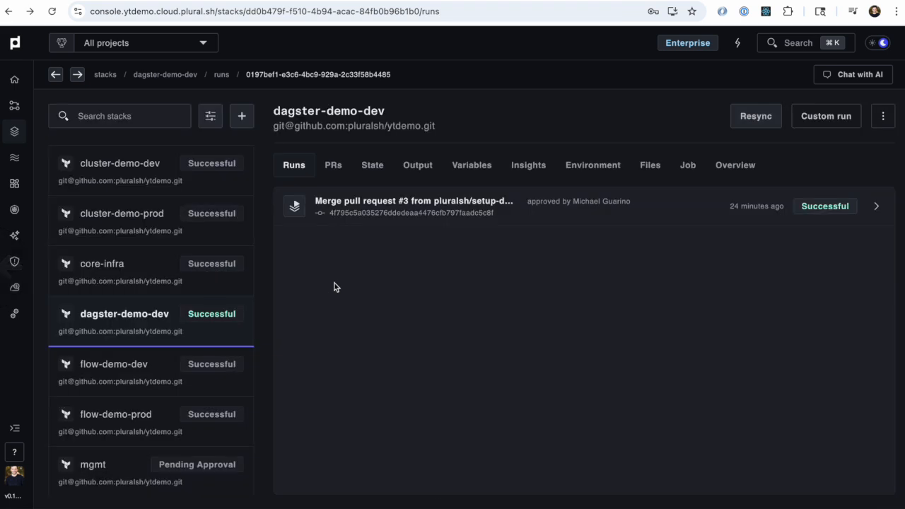
Step: Check the run status of the flow-demo-dev, flow-demo-prod and dagster-demo-dev stacks
left_click(188, 360)
left_click(172, 416)
left_click(170, 408)
left_click(172, 383)
left_click(168, 408)
left_click(172, 382)
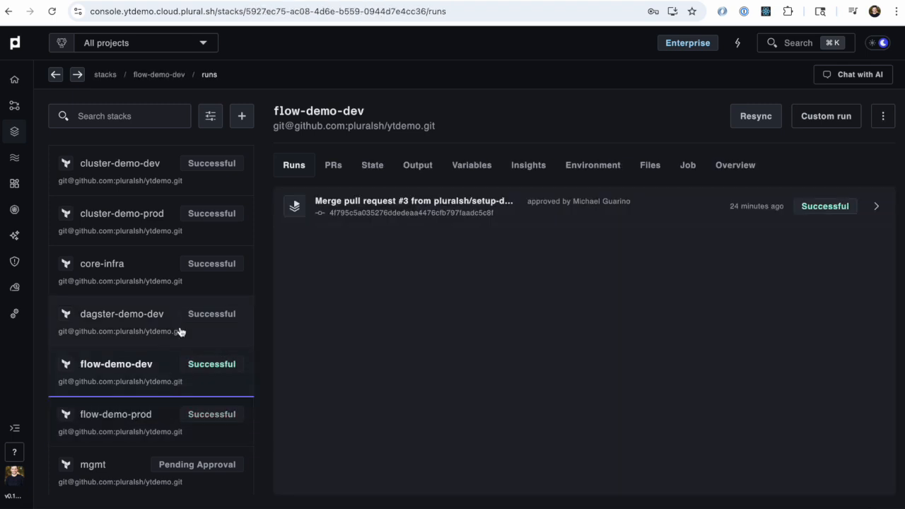
left_click(180, 332)
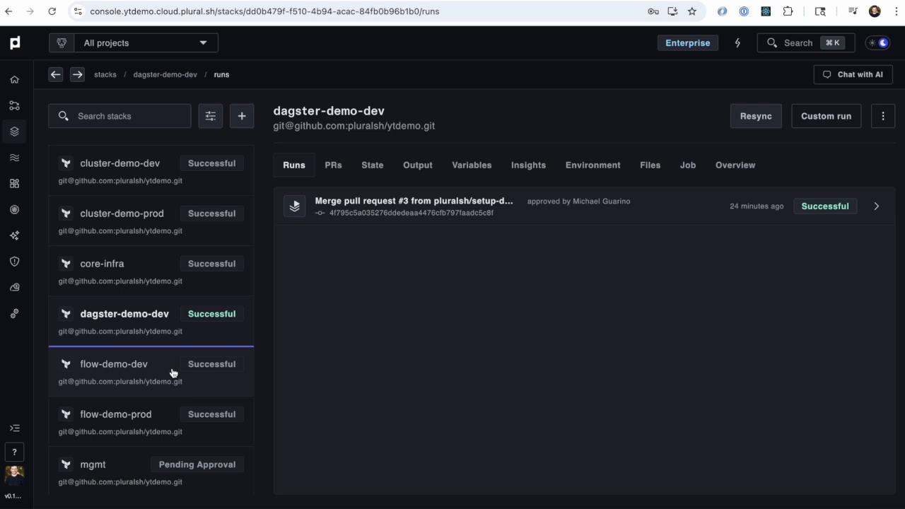
Step: Open the demo-dev cluster and review the health of its deployed services
left_click(13, 106)
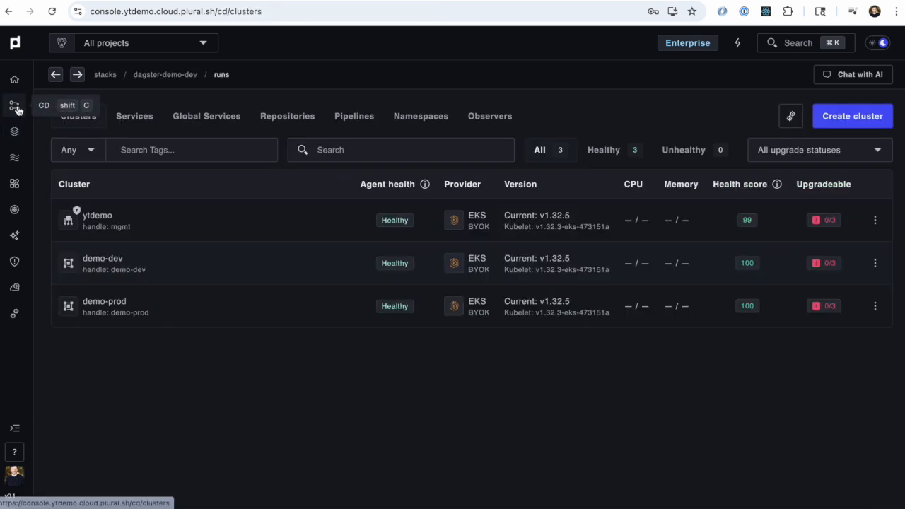
left_click(174, 278)
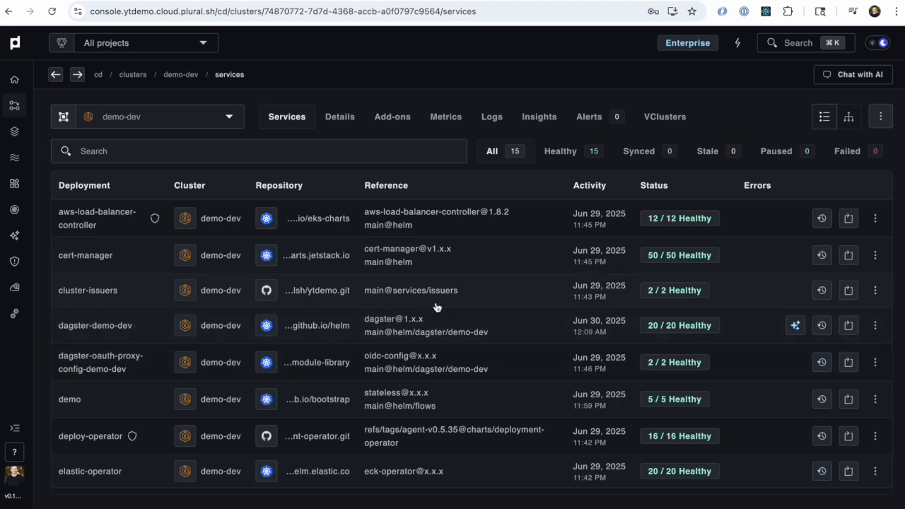
scroll(485, 372, "down", 3)
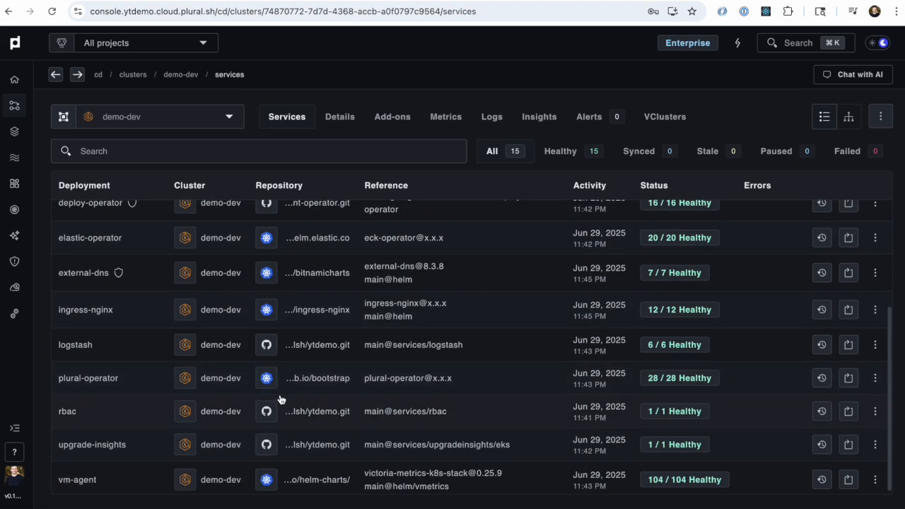
scroll(179, 315, "up", 3)
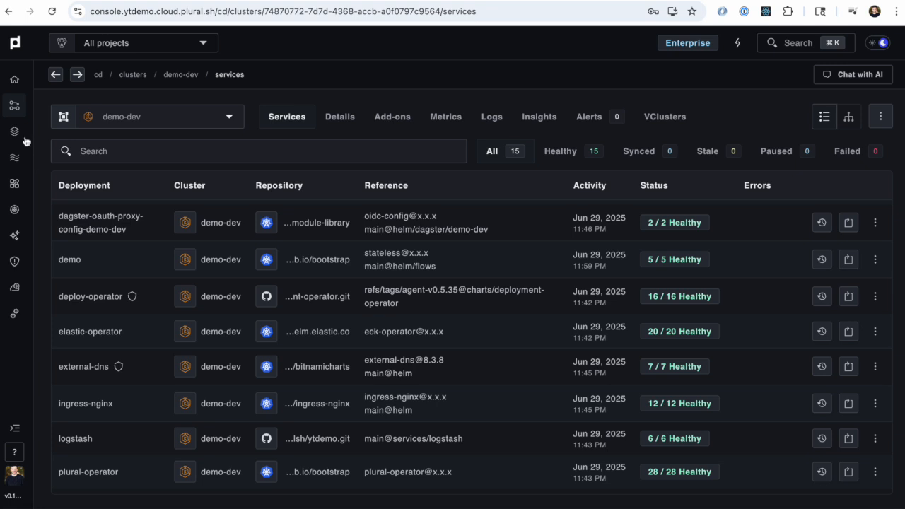
Step: Open the demo flow and look through its services, pipeline graph, preview instances and PRs
left_click(15, 159)
left_click(192, 205)
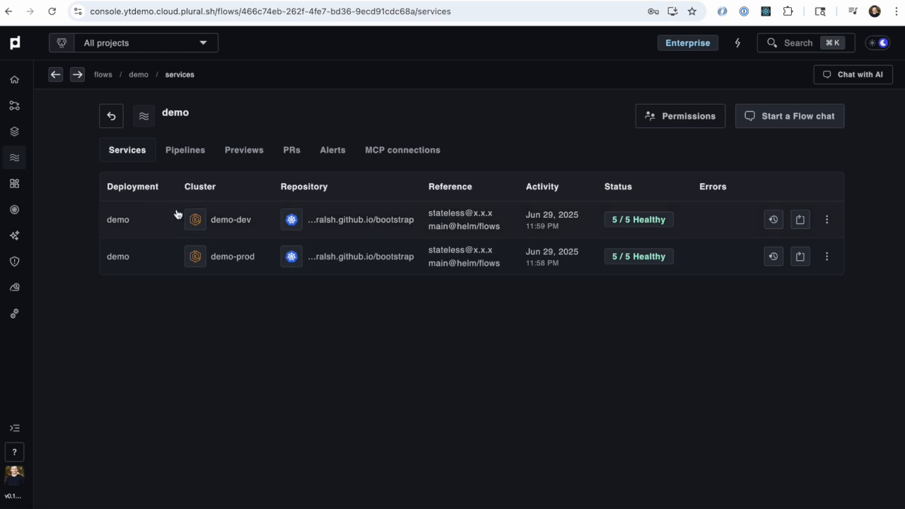
left_click(196, 150)
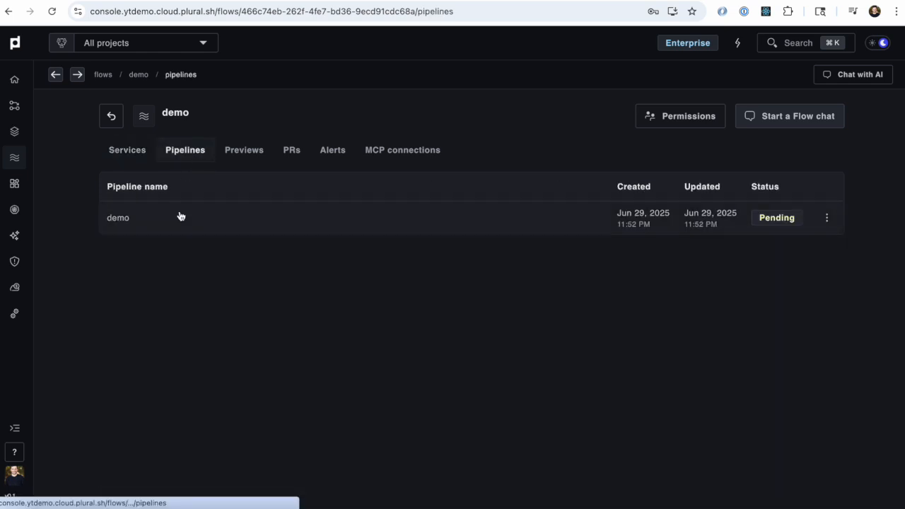
left_click(184, 226)
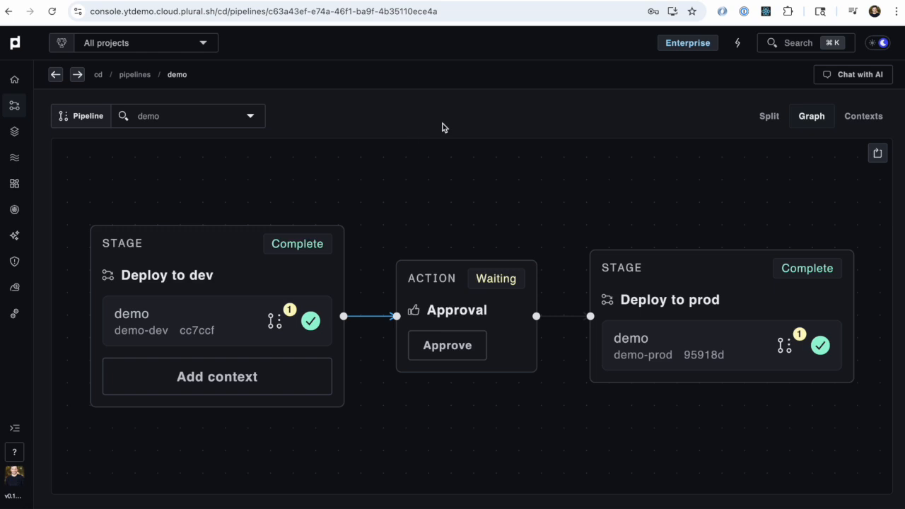
scroll(434, 116, "left", 5)
left_click(253, 160)
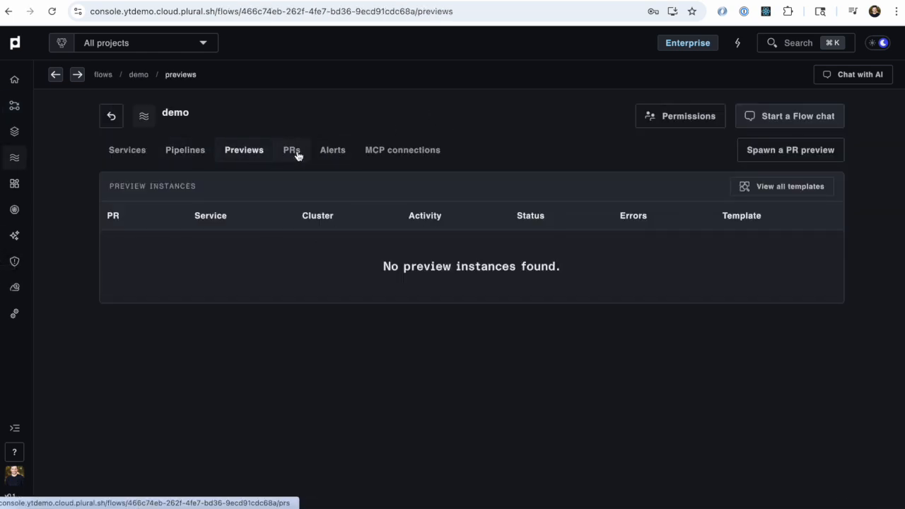
left_click(292, 150)
Step: From the demo pipeline's Deploy to dev stage, open the generated pull request on GitHub and review its changes to bootstrap/flows/demo.yaml
left_click(184, 150)
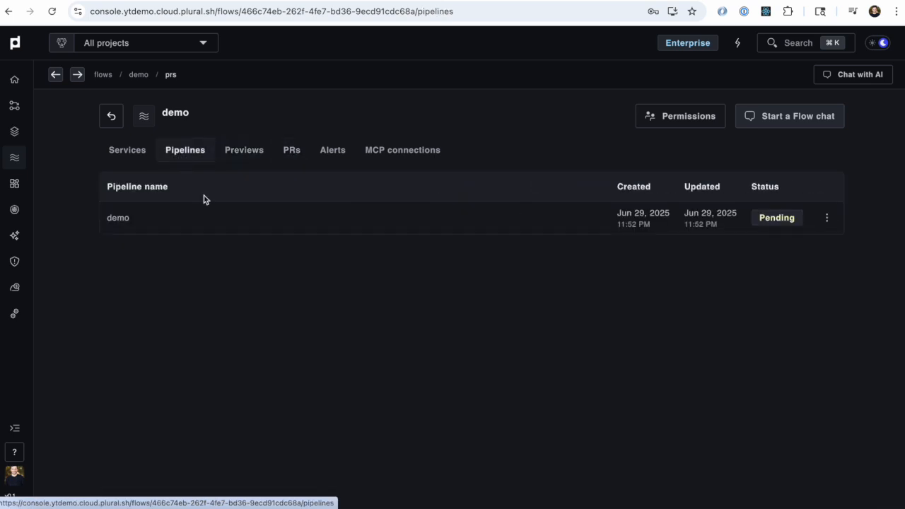
left_click(217, 213)
left_click(276, 323)
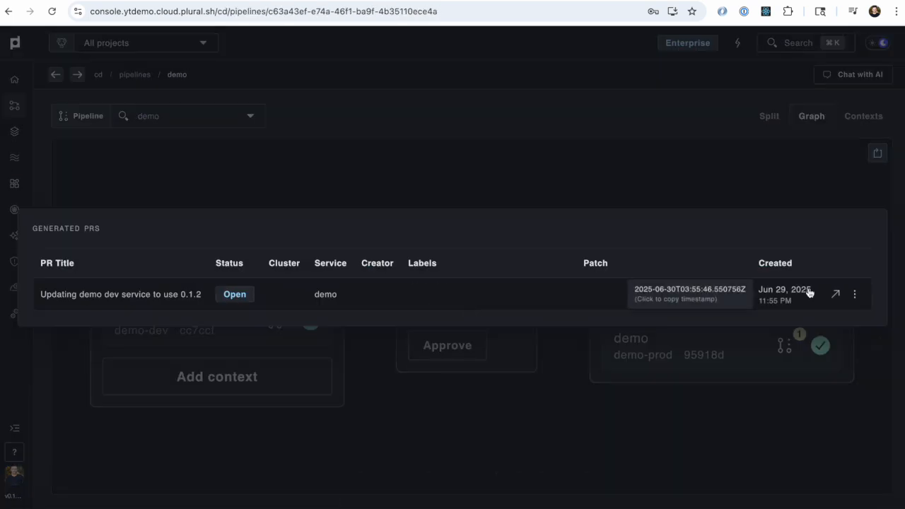
left_click(838, 295)
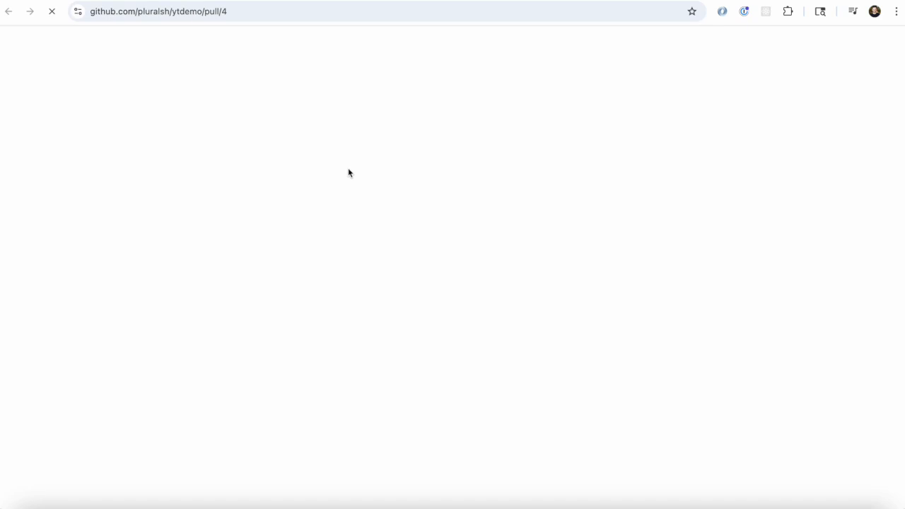
left_click(401, 185)
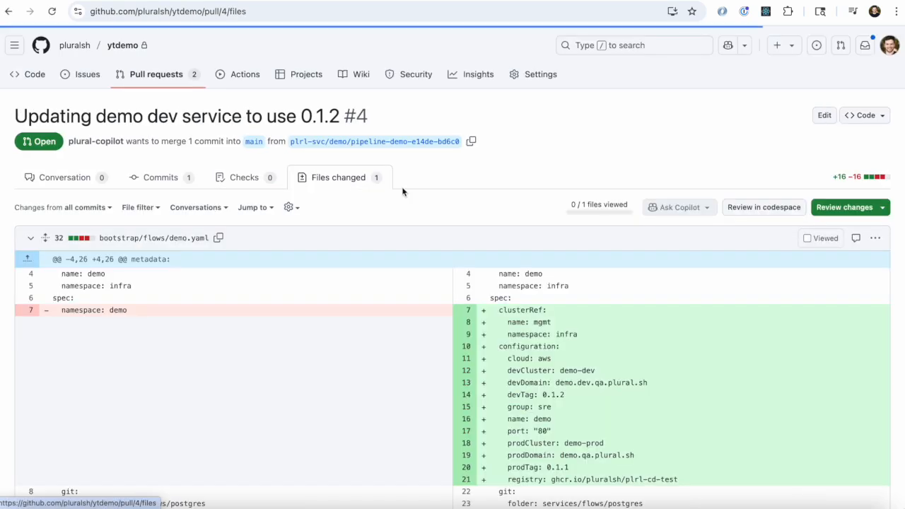
scroll(611, 272, "down", 2)
scroll(581, 388, "down", 2)
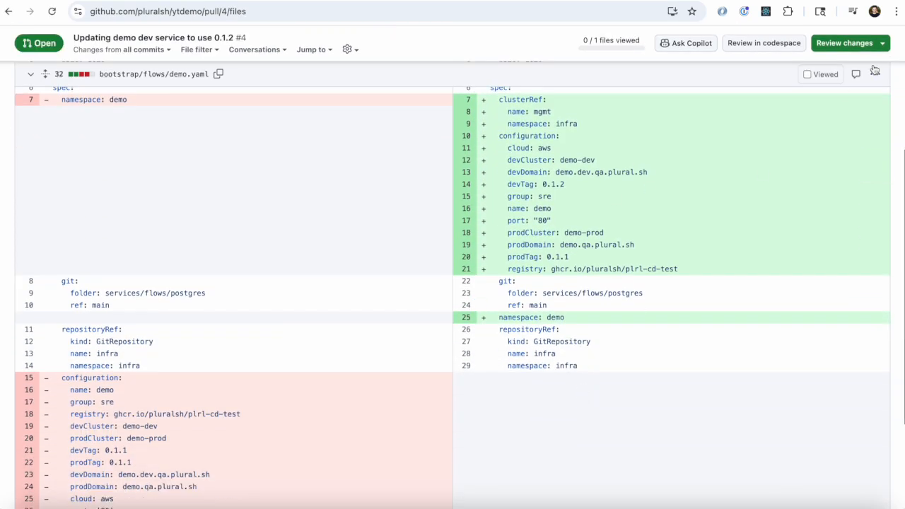
Step: Submit an approving review on the "Updating demo dev service to use 0.1.2" pull request
left_click(849, 43)
left_click(671, 267)
left_click(845, 332)
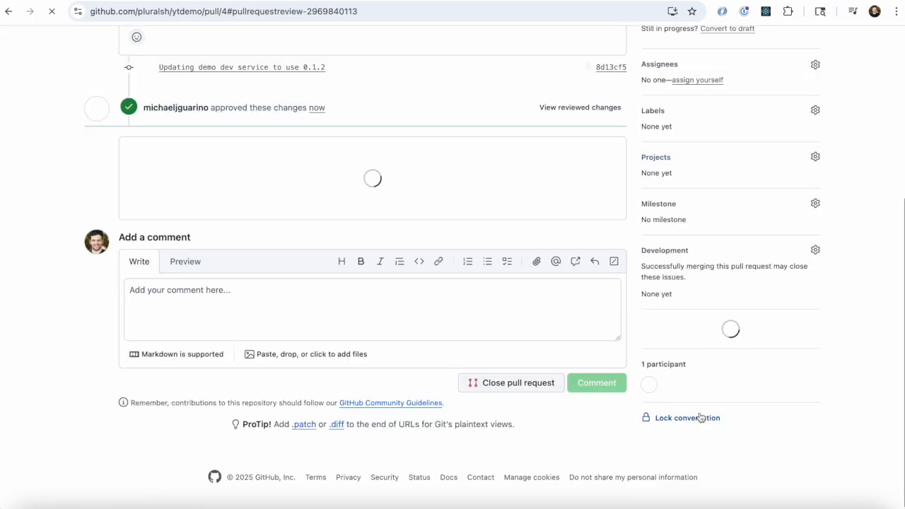
Step: Merge the demo dev service pull request into main and delete its branch
left_click(186, 248)
left_click(172, 347)
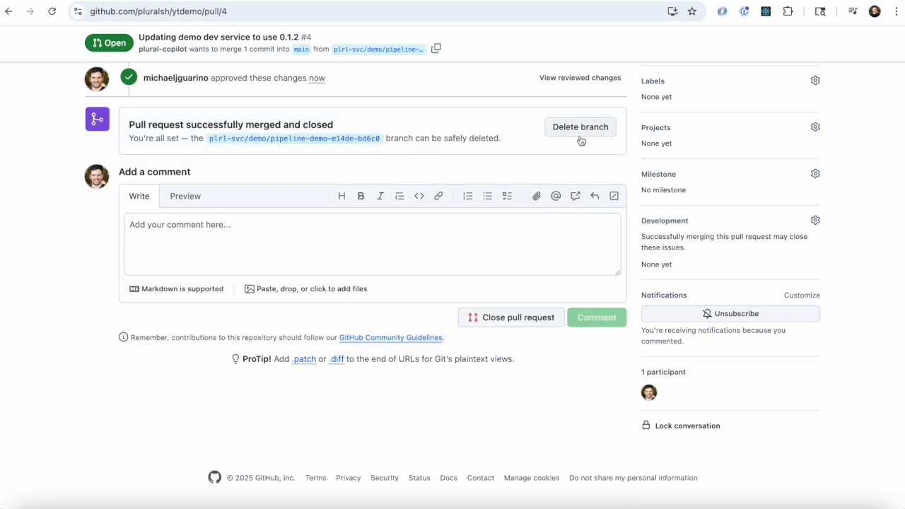
left_click(581, 134)
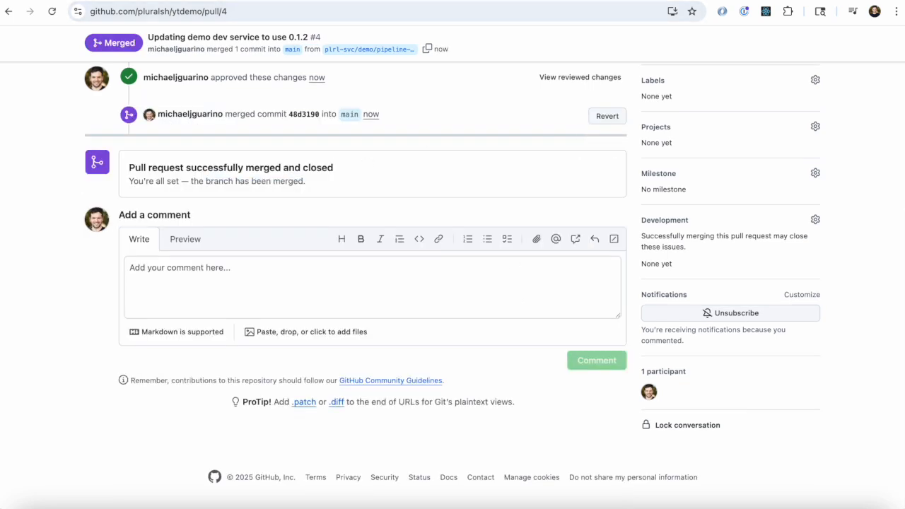
Step: Close the GitHub pull request and go back to the demo-dev cluster's services in the Plural console
key("super+w")
left_click(323, 171)
key("super+Left")
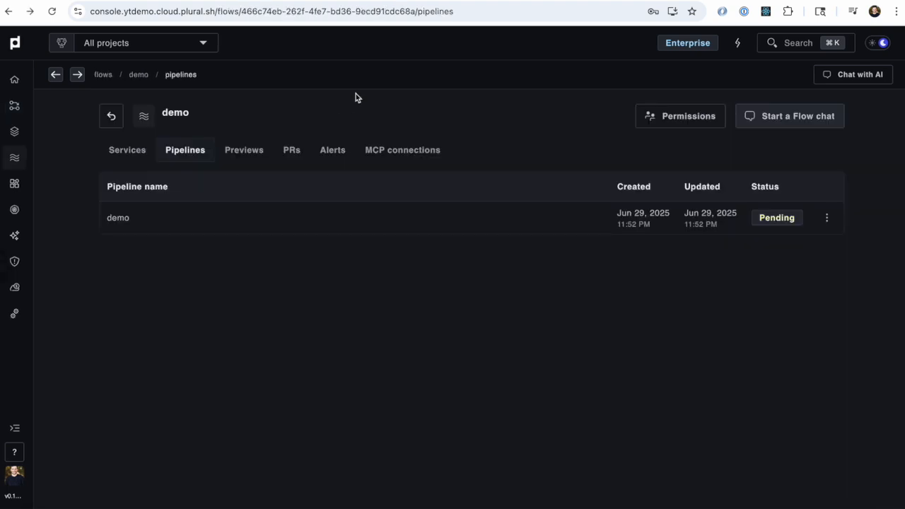
key("super+Left")
key("super+Left")
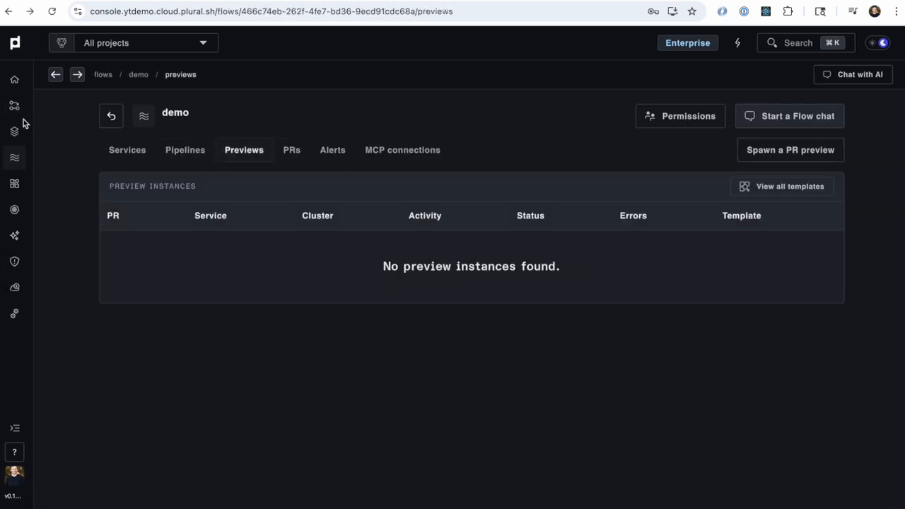
left_click(14, 131)
left_click(15, 108)
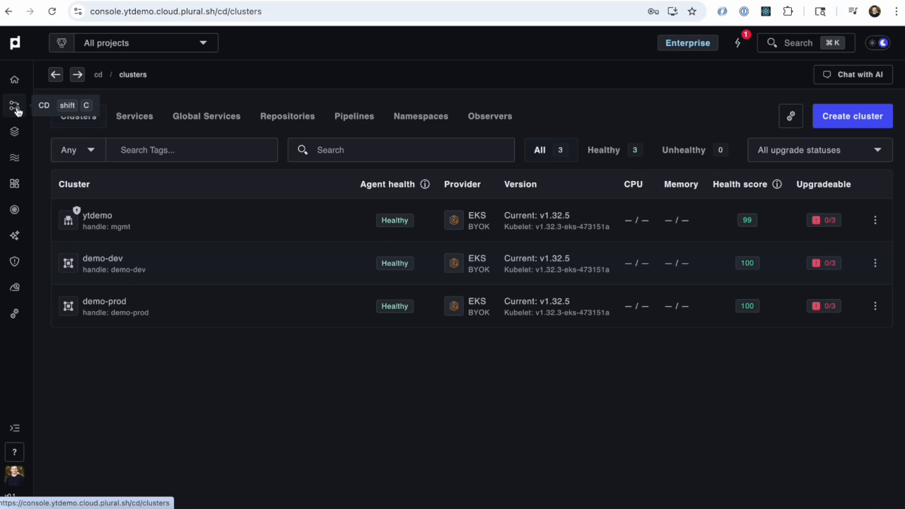
left_click(15, 131)
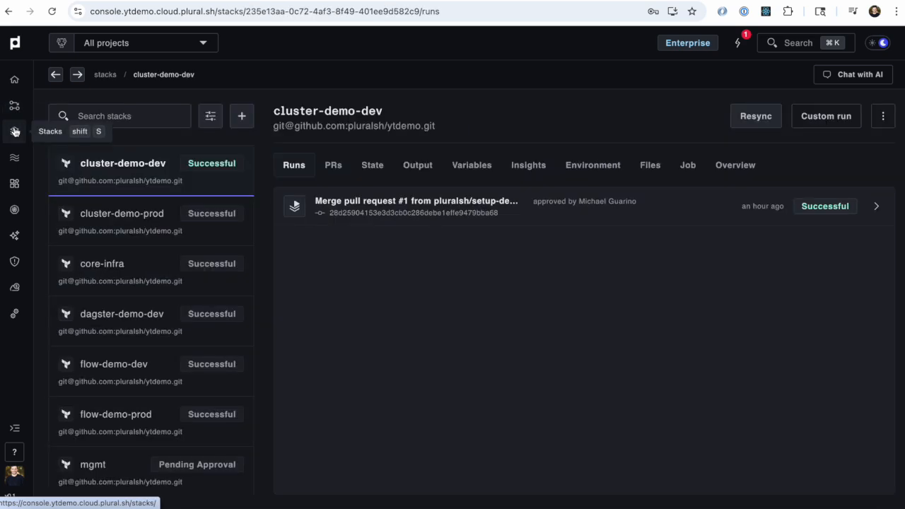
left_click(14, 106)
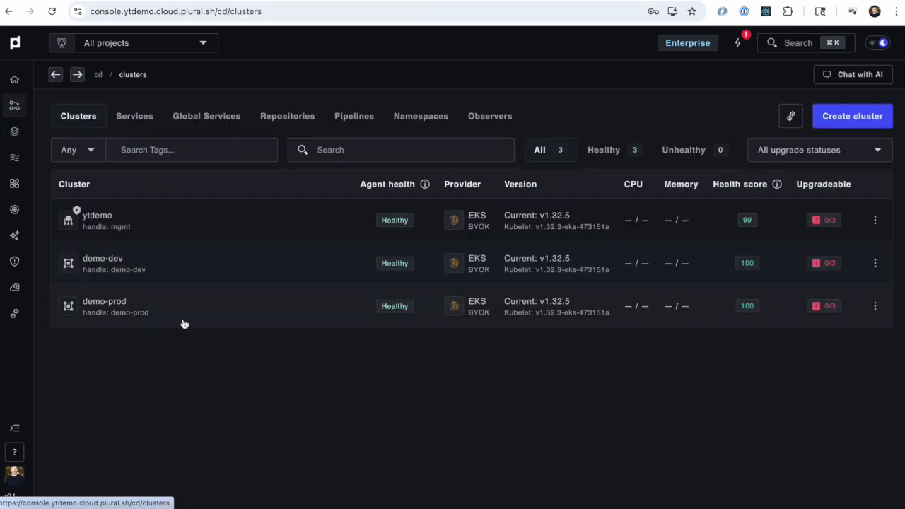
left_click(181, 267)
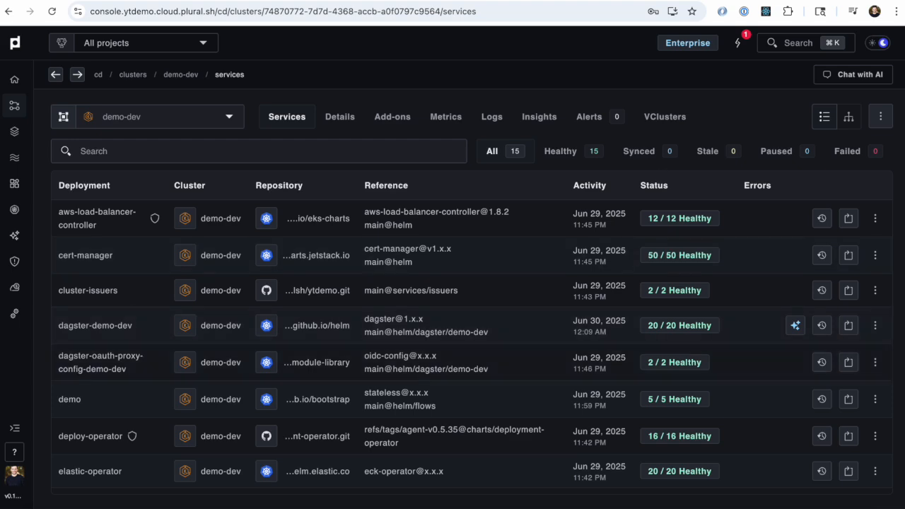
Step: Open dagster.dev.qa.plural.sh in a new browser tab and allow it access to the Plural profile
key("ctrl+t")
type("dagst")
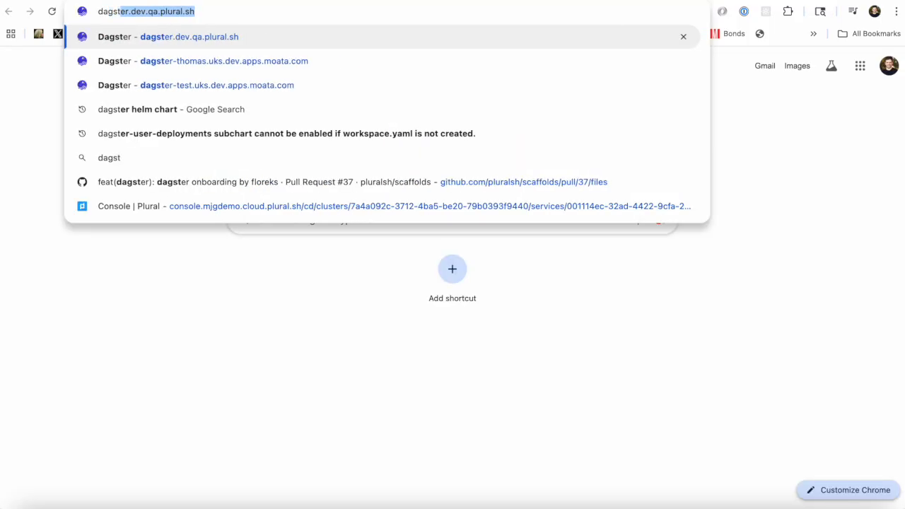
key("End")
key("Return")
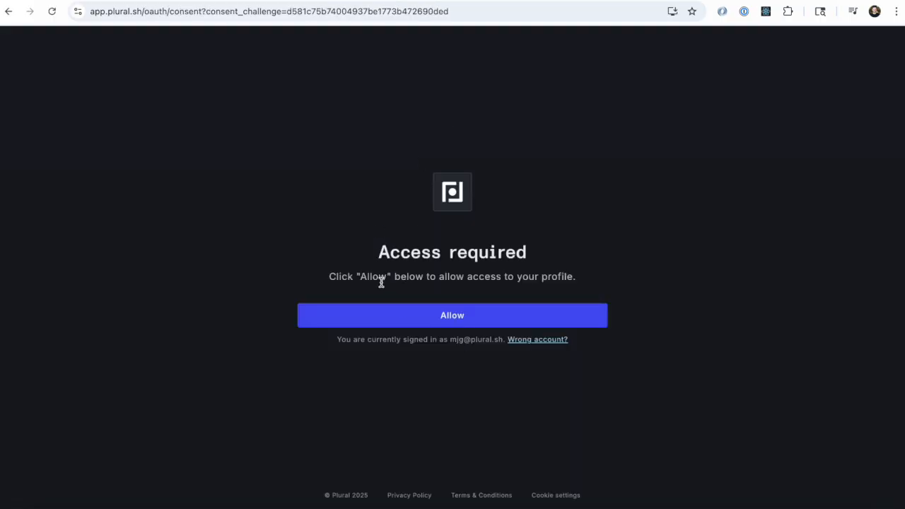
left_click(368, 321)
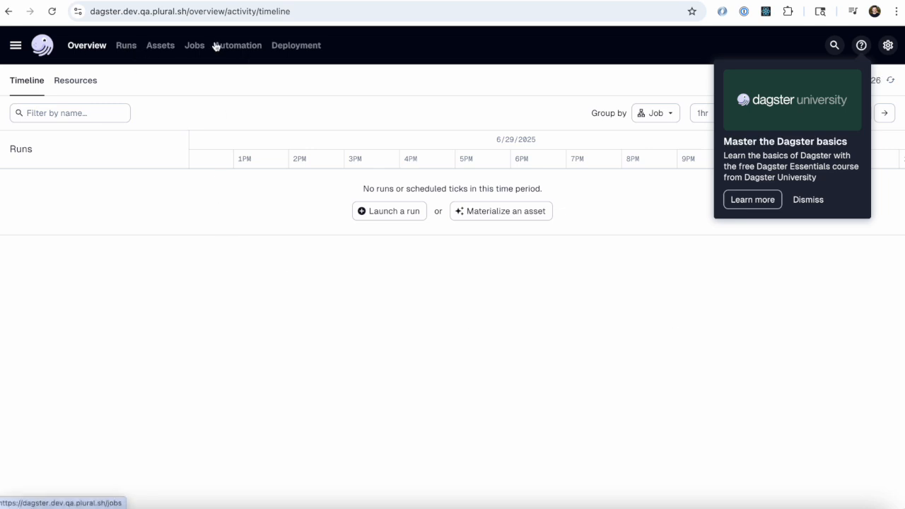
Step: Look through the Dagster instance's deployment code locations, overview timeline and runs
left_click(301, 50)
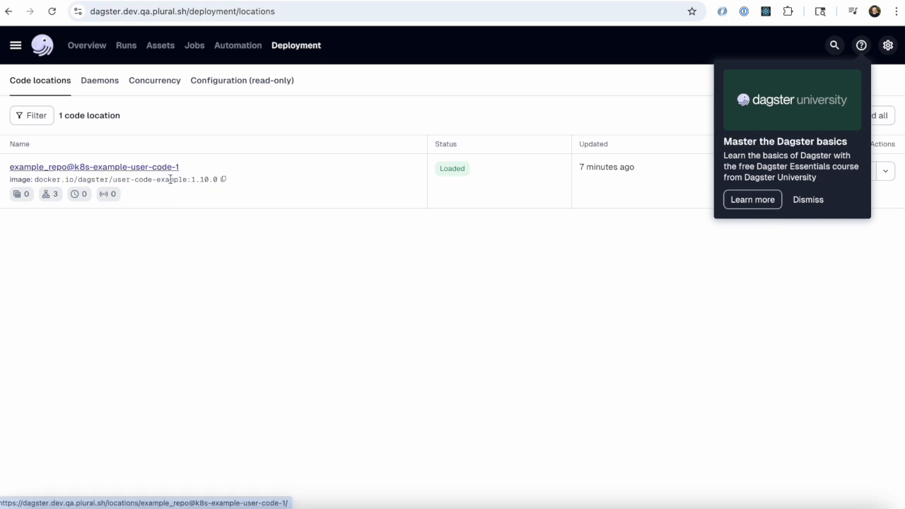
left_click(87, 49)
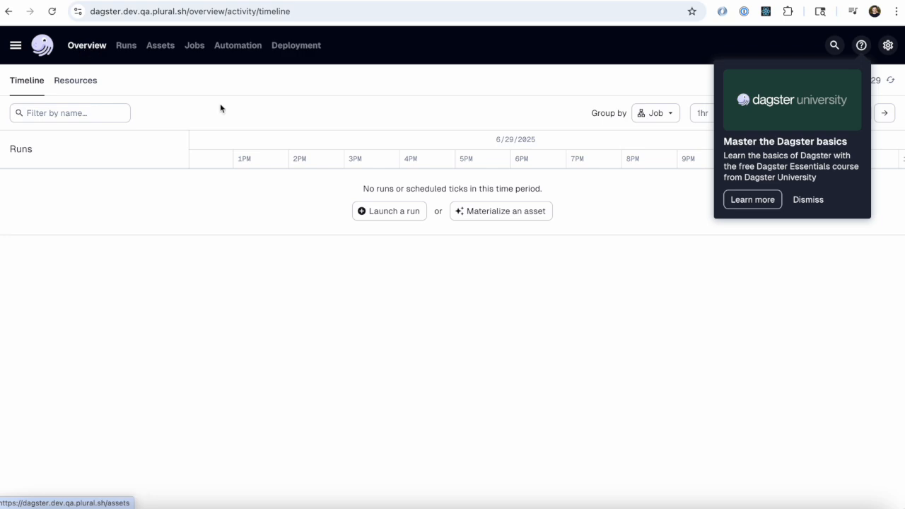
left_click(127, 48)
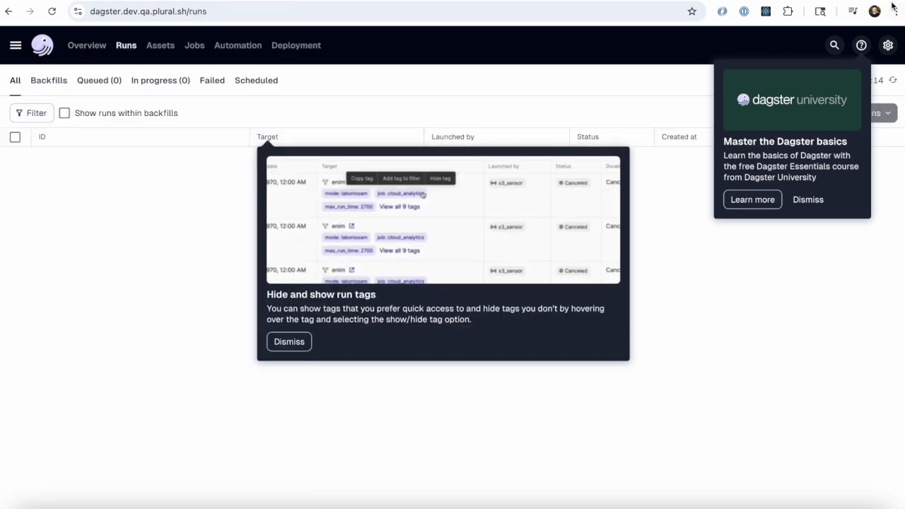
Step: Return to the Plural console and review the full list of services on the demo-dev cluster
left_click(849, 2)
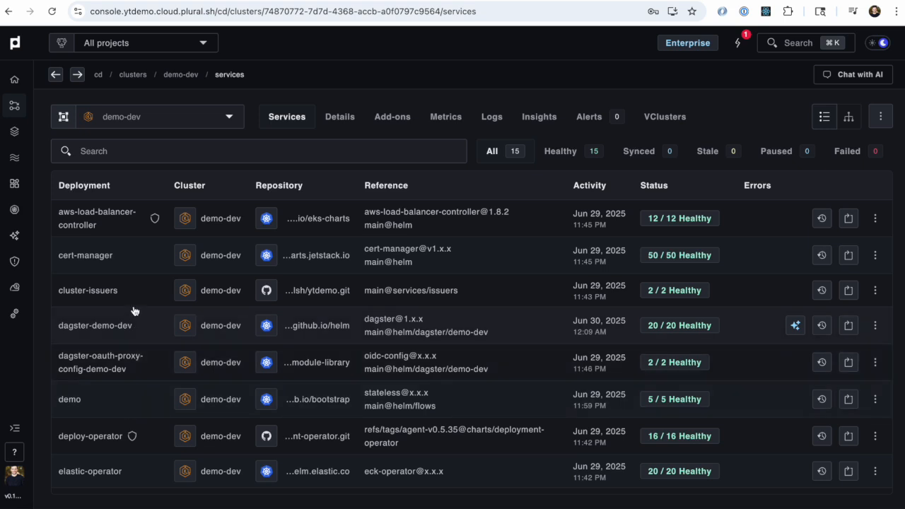
scroll(135, 311, "down", 3)
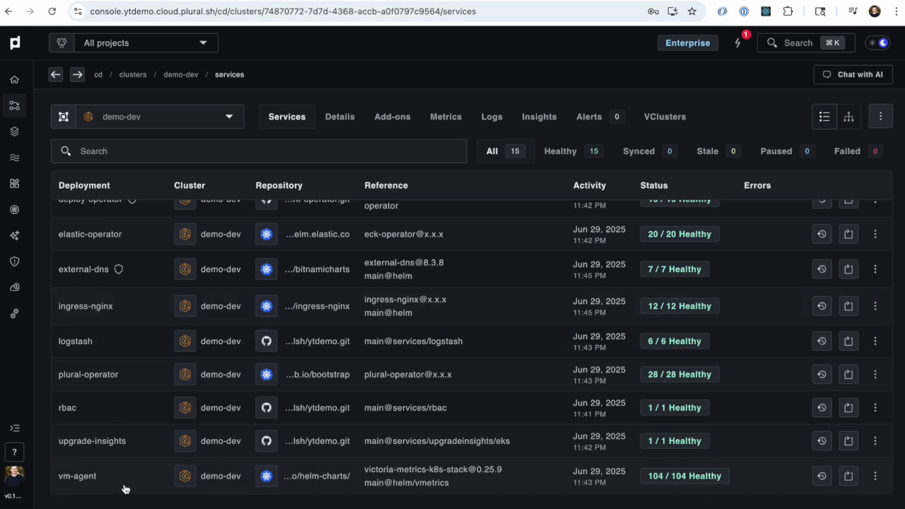
scroll(135, 281, "up", 3)
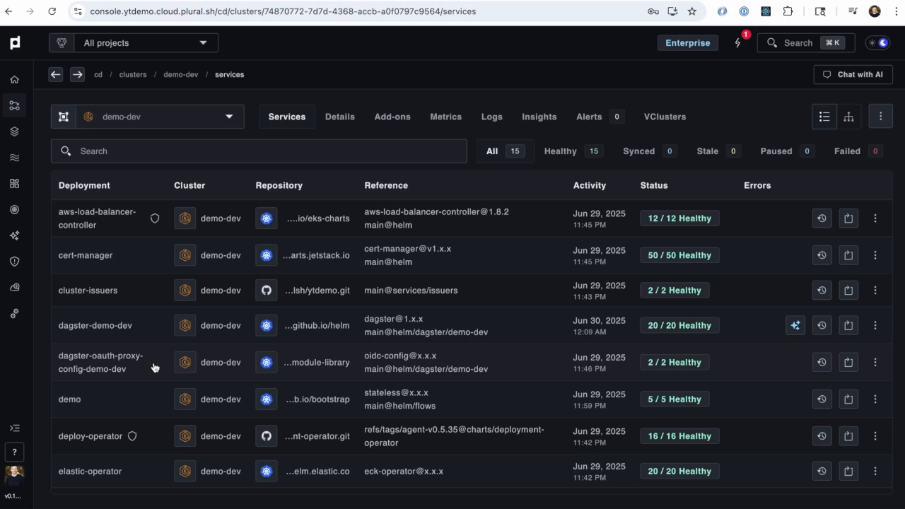
Step: Open the dagster-demo-dev service on the demo-dev cluster and read through its logs
scroll(154, 367, "down", 1)
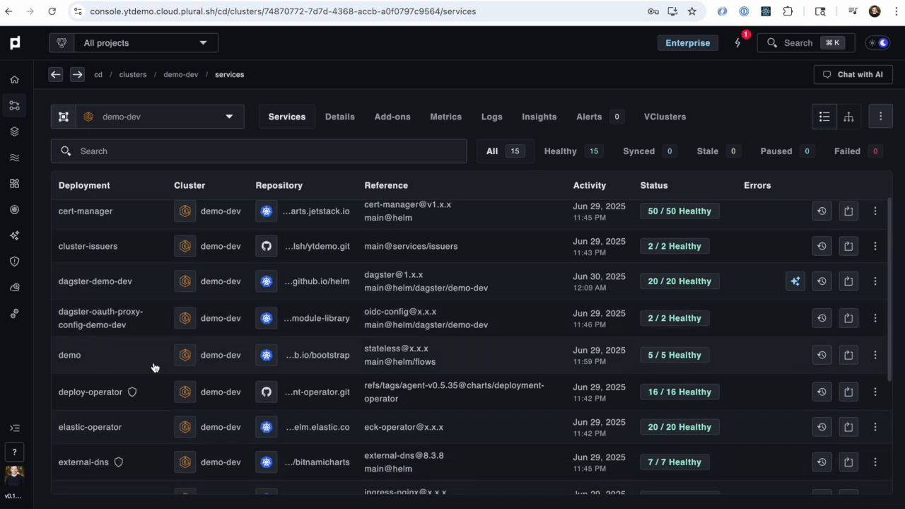
left_click(142, 290)
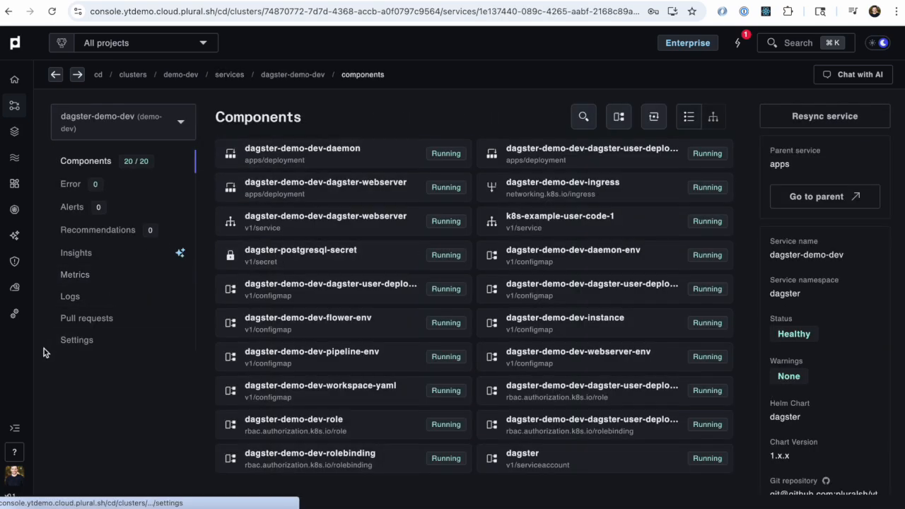
left_click(95, 303)
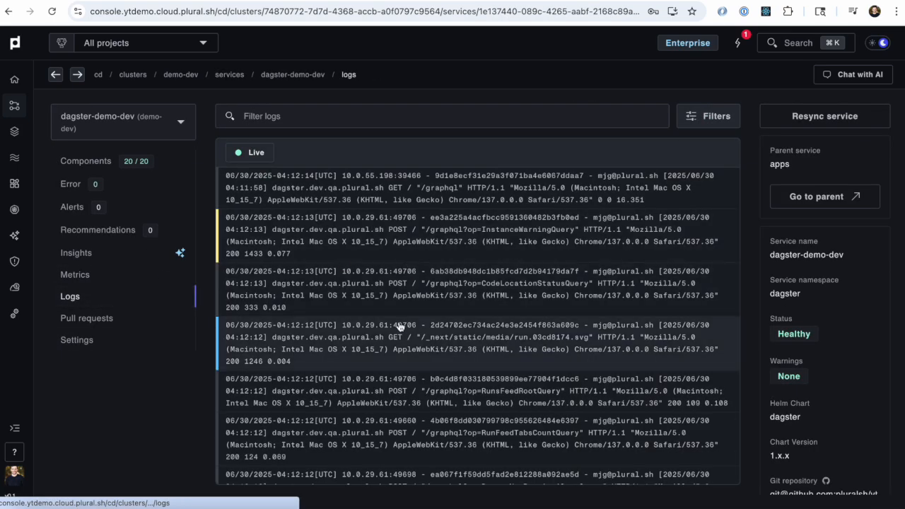
scroll(400, 327, "down", 15)
scroll(400, 325, "down", 5)
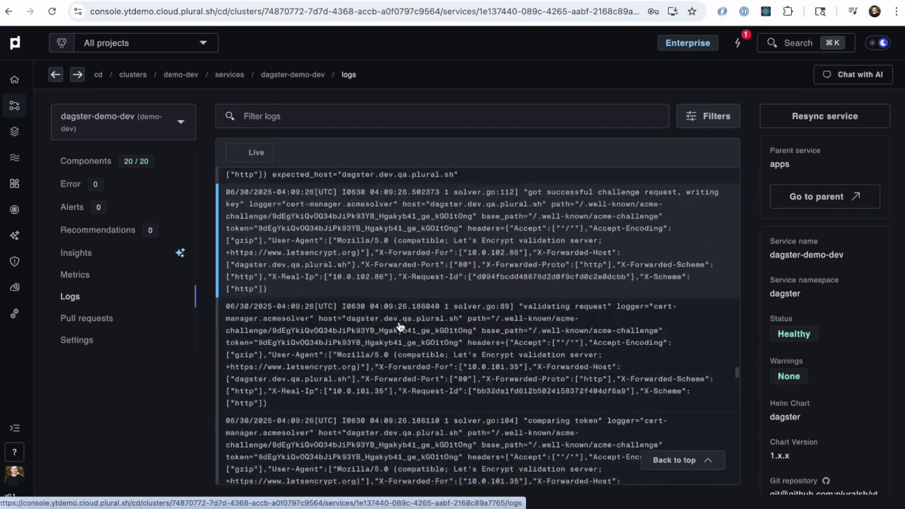
Step: Inspect the daemon and webserver deployments among dagster-demo-dev's components and check the service's pull requests
left_click(181, 163)
left_click(314, 155)
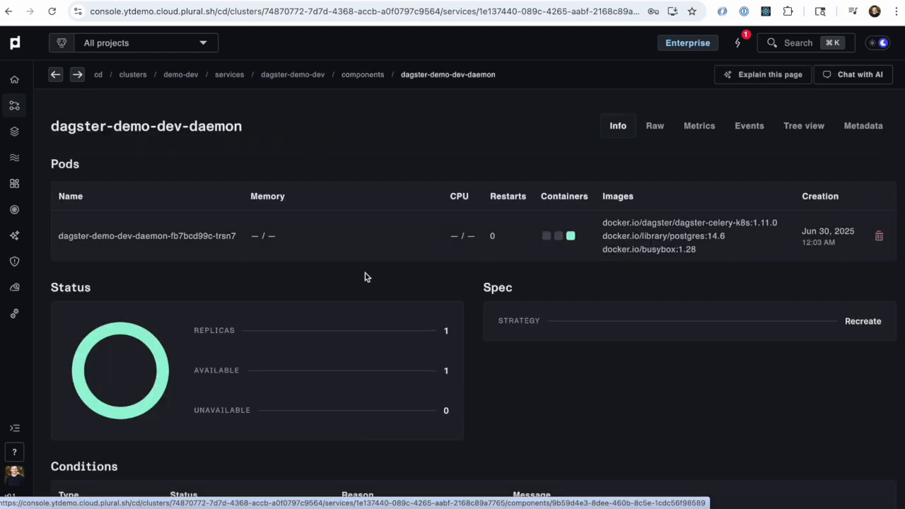
key("alt+Left")
left_click(326, 188)
key("alt+Left")
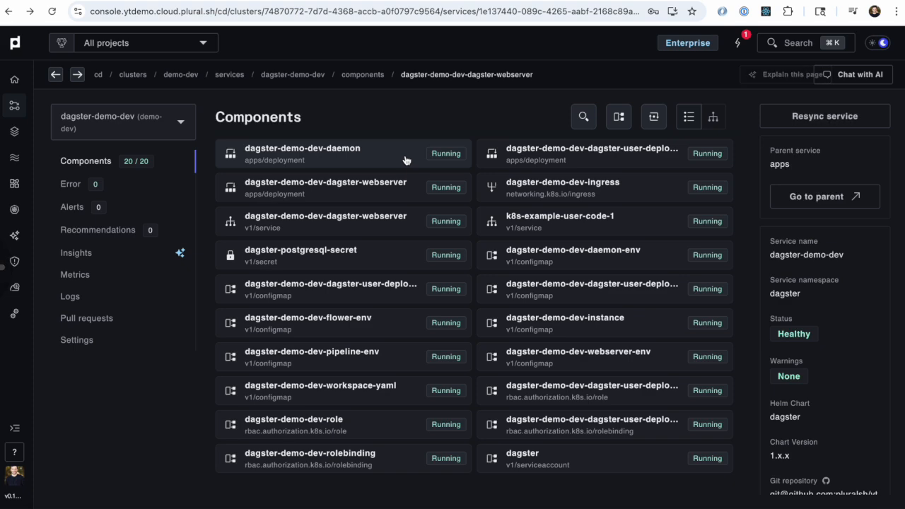
left_click(87, 318)
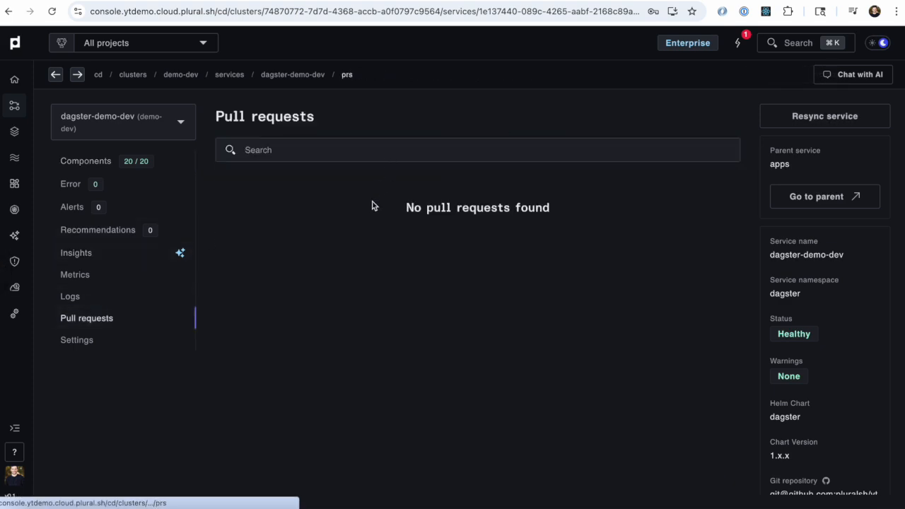
Step: Expand the surrounding context of a CodeLocationStatusQuery log entry and filter the dagster-demo-dev logs by its kubernetes.replicaset.name label
left_click(115, 300)
left_click(400, 312)
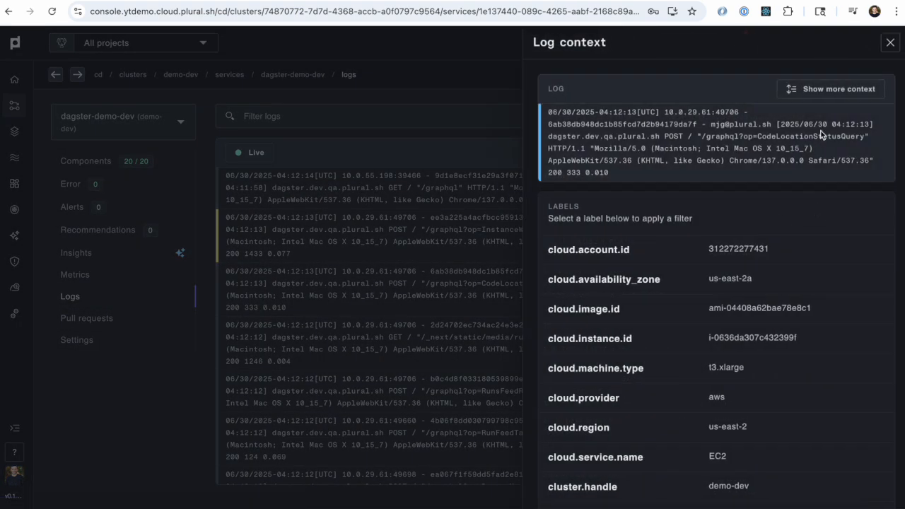
left_click(841, 90)
scroll(744, 302, "down", 5)
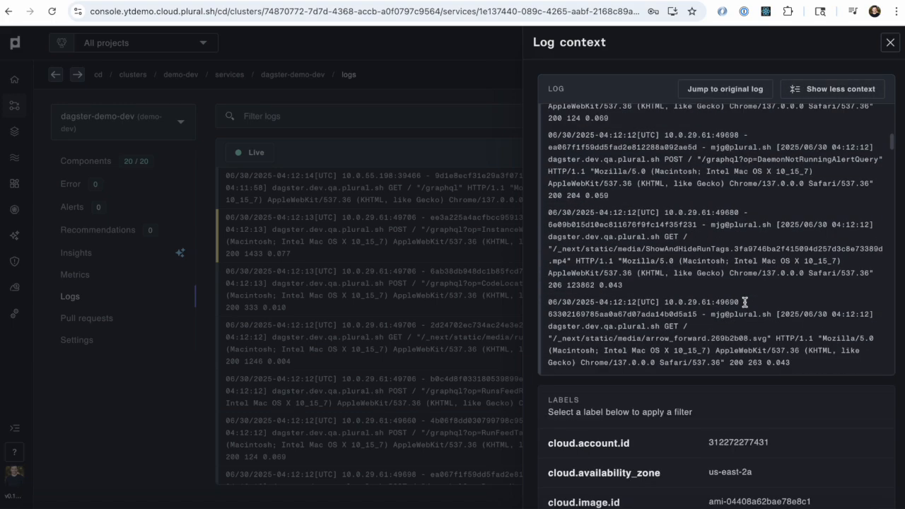
scroll(738, 396, "down", 10)
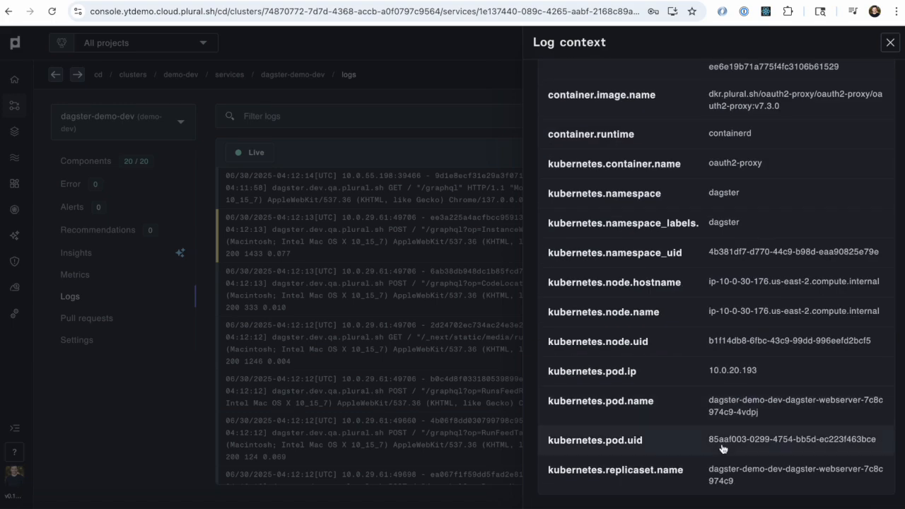
left_click(698, 486)
left_click(889, 43)
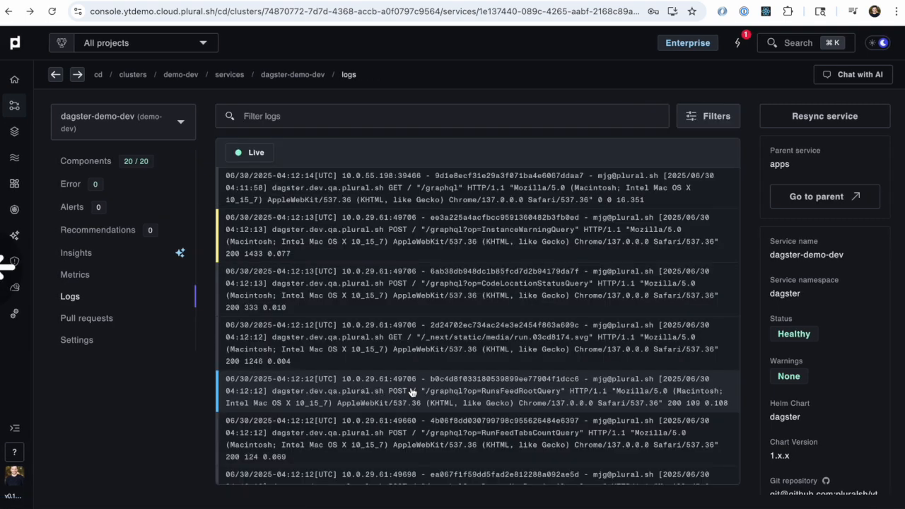
Step: Check the pods and metrics of the demo service's demo-stateless deployment, and return to the demo-dev services list
scroll(412, 392, "left", 10)
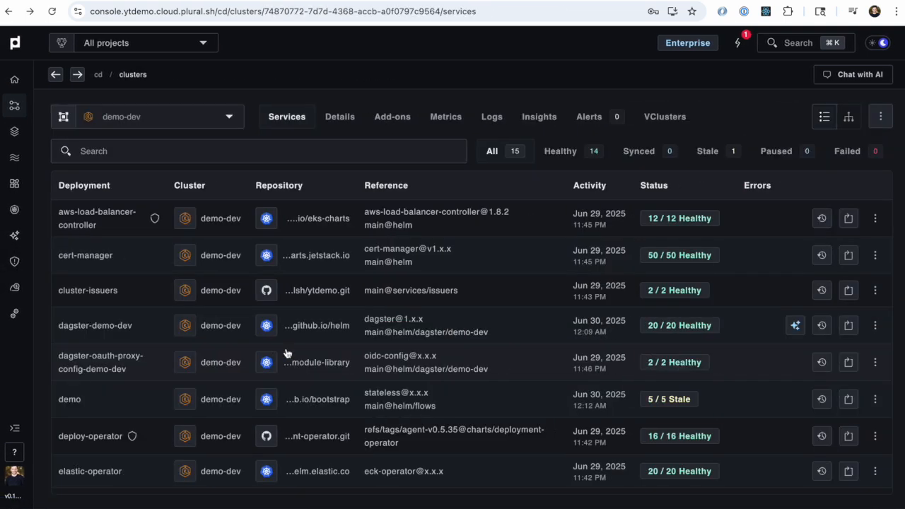
scroll(135, 367, "down", 2)
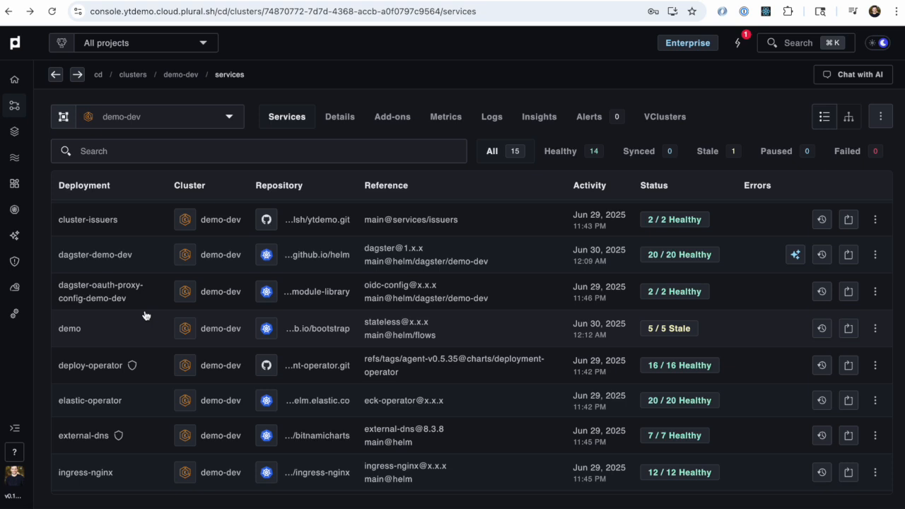
left_click(130, 328)
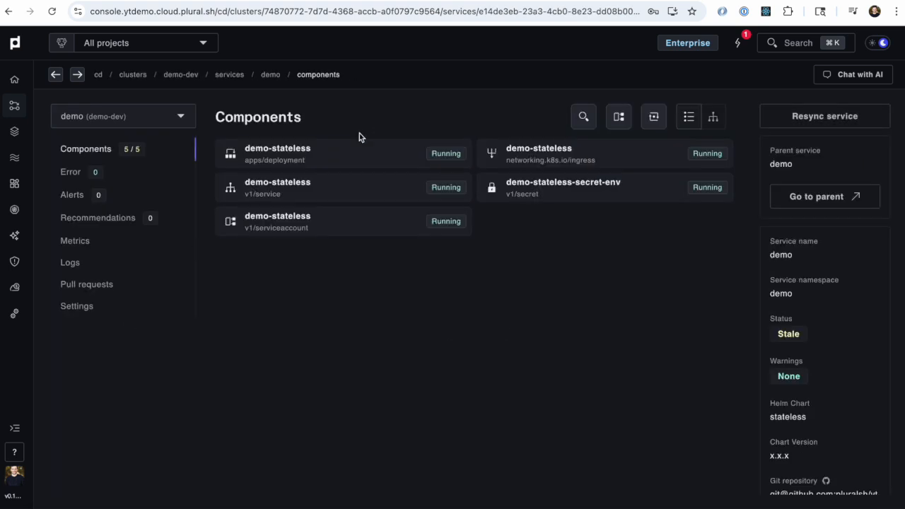
left_click(346, 152)
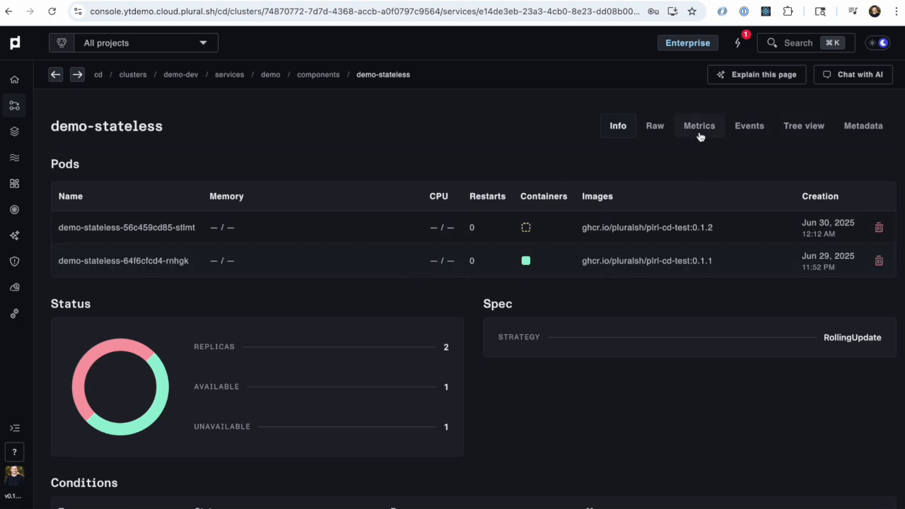
left_click(700, 127)
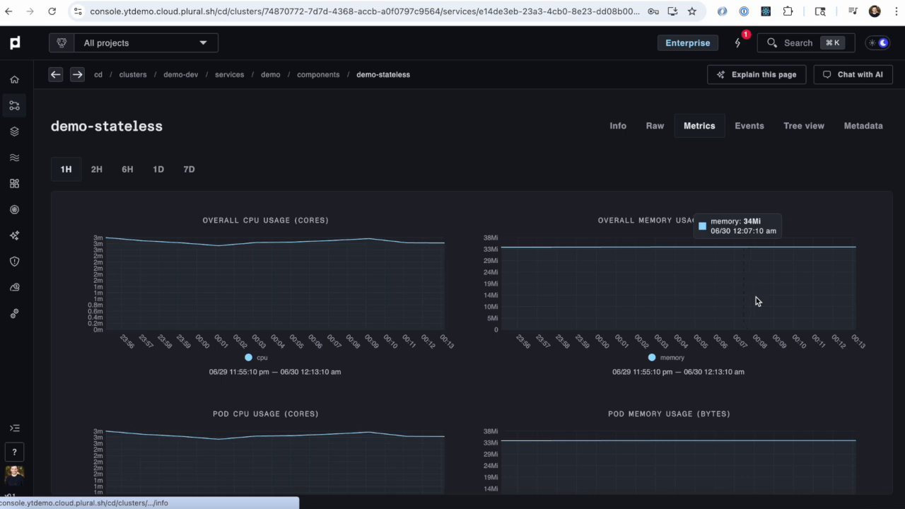
scroll(394, 339, "down", 1)
key("super+bracketleft")
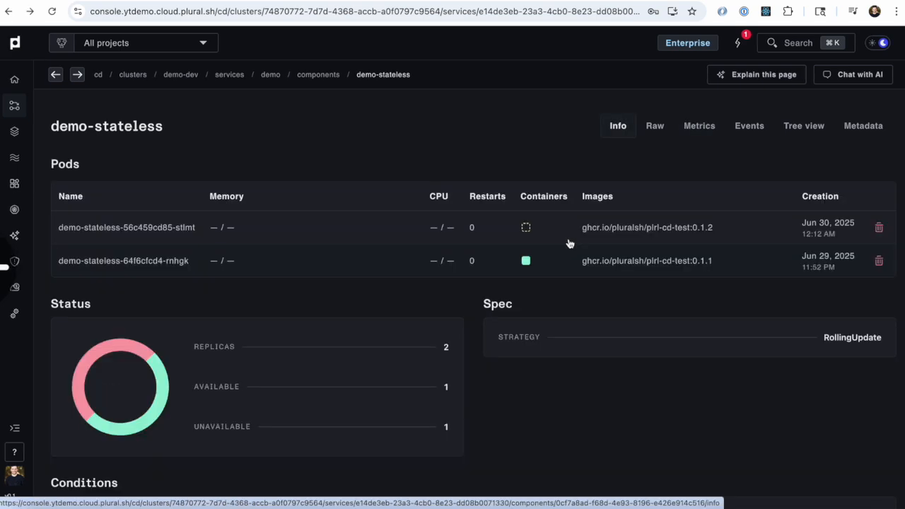
key("super+bracketleft")
key("super+bracketleft")
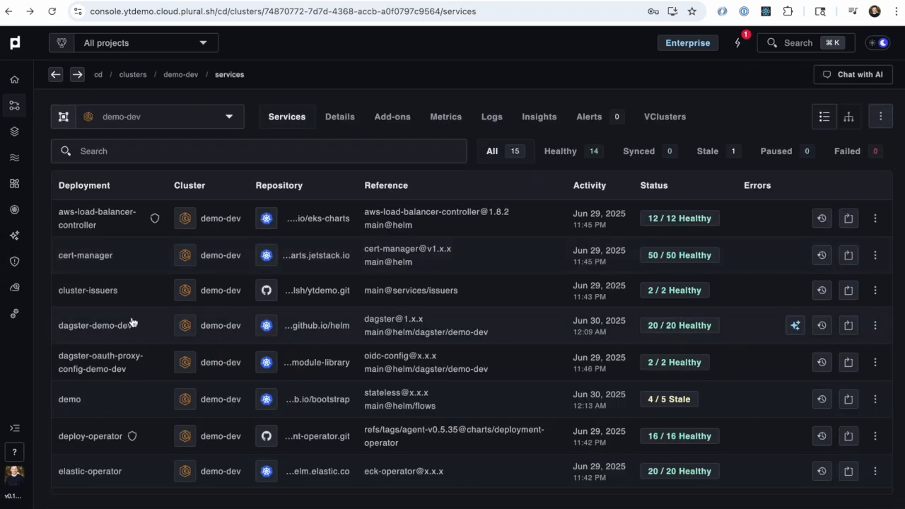
Step: Review dagster-demo-dev's memory and CPU utilization by pod and regroup it by Node
left_click(131, 324)
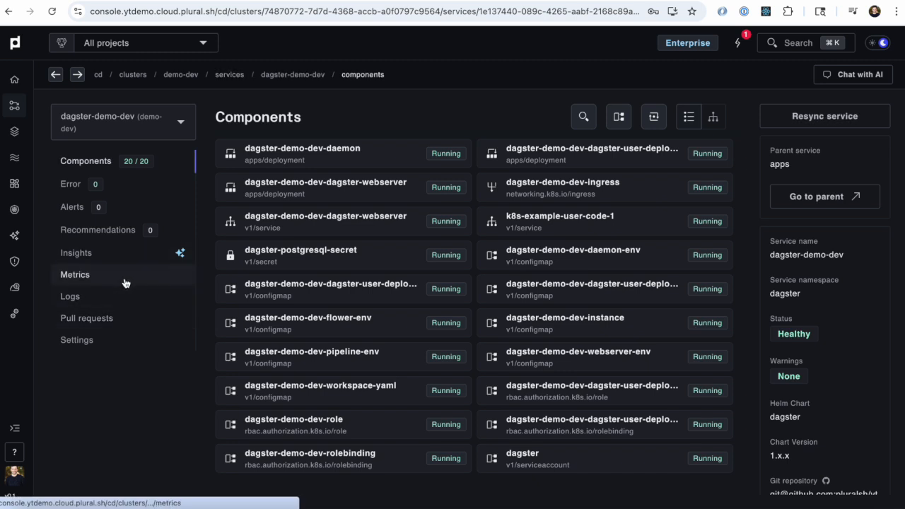
left_click(125, 283)
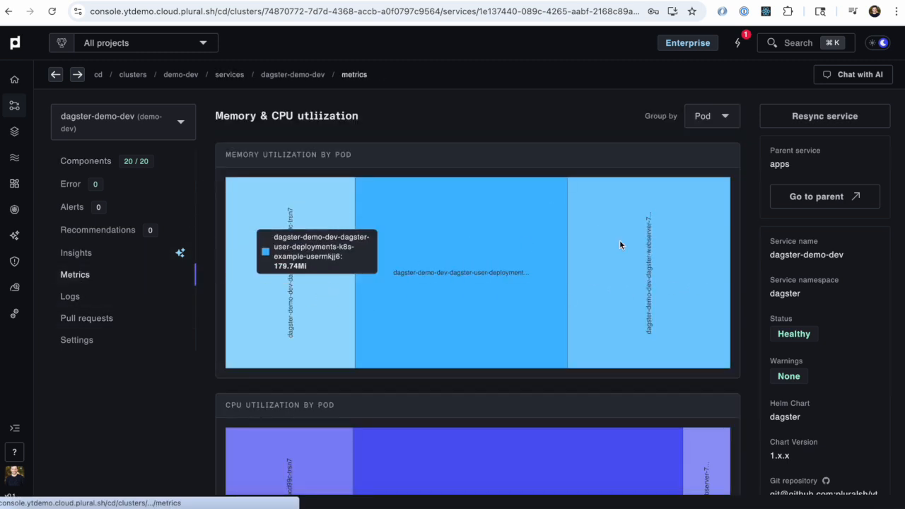
scroll(554, 306, "down", 2)
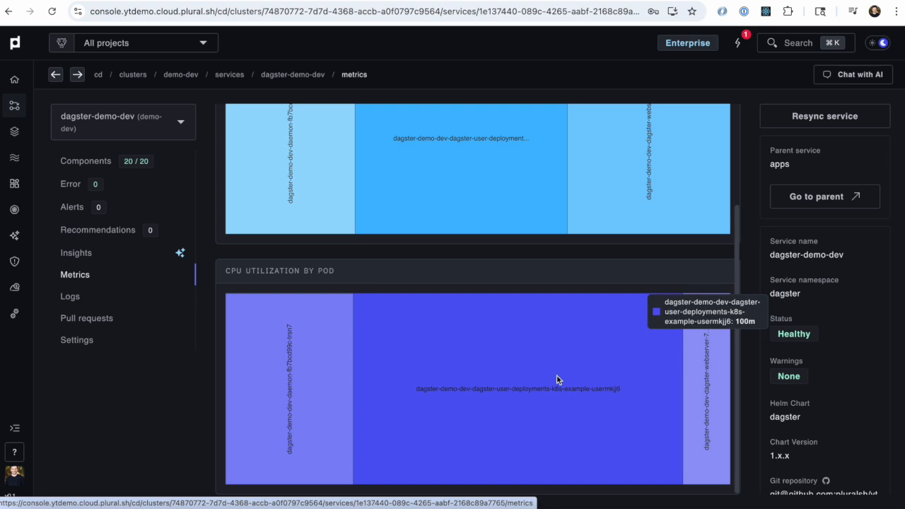
scroll(589, 375, "up", 2)
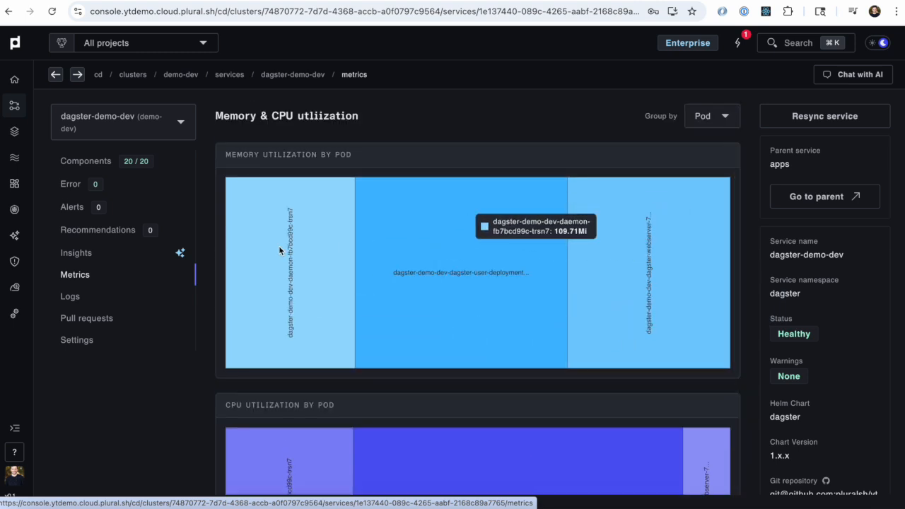
left_click(711, 121)
left_click(696, 148)
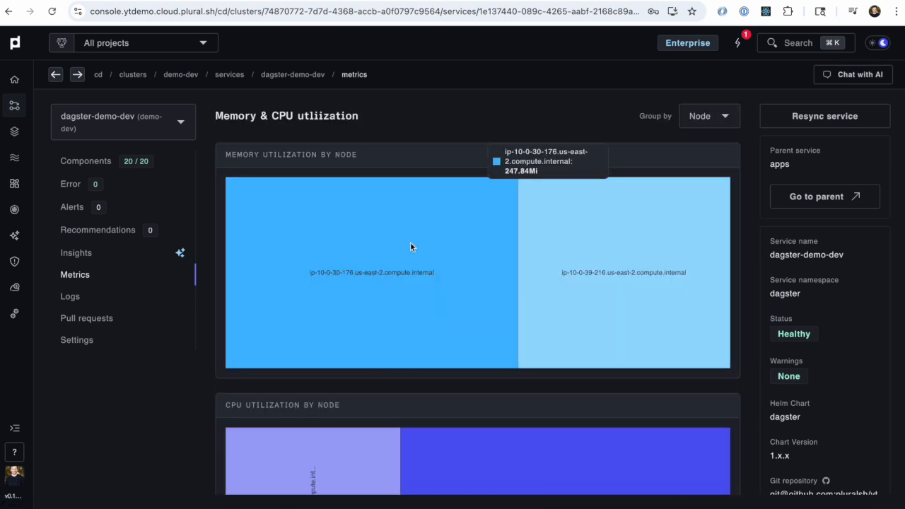
Step: View the demo-dev cluster's overview from the home dashboard with memory and CPU utilization grouped by Namespace, and close it
left_click(15, 105)
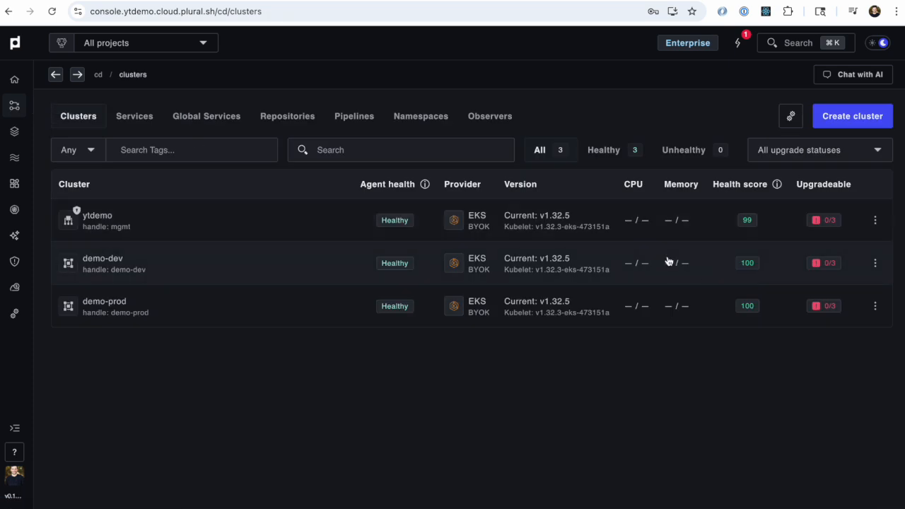
left_click(14, 78)
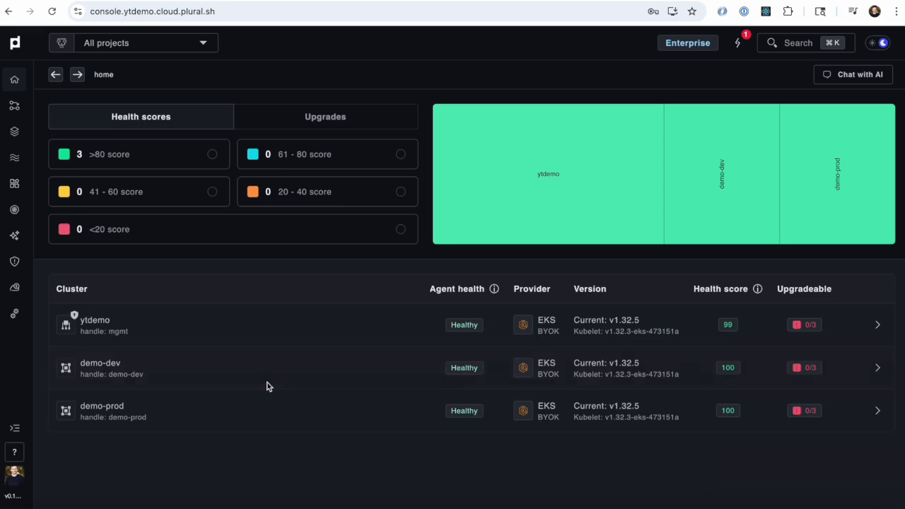
left_click(267, 387)
scroll(570, 307, "down", 4)
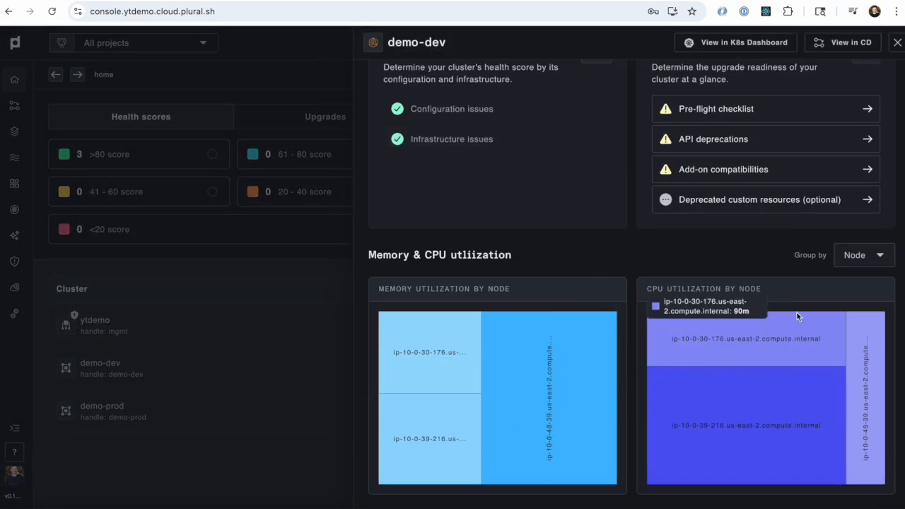
left_click(876, 256)
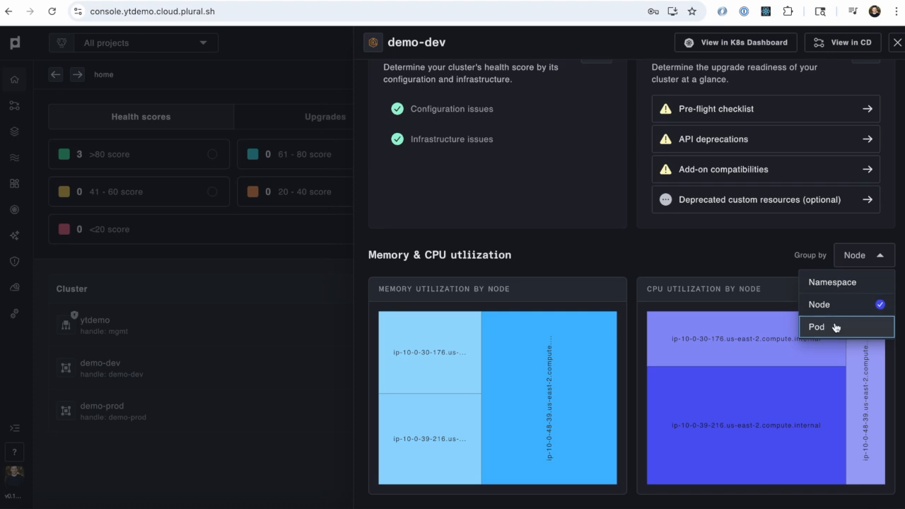
left_click(842, 282)
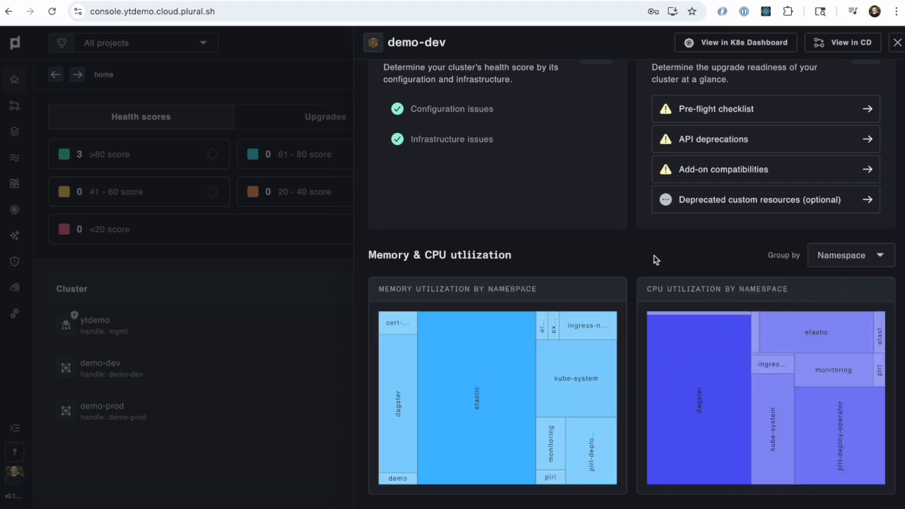
scroll(656, 261, "up", 3)
left_click(900, 44)
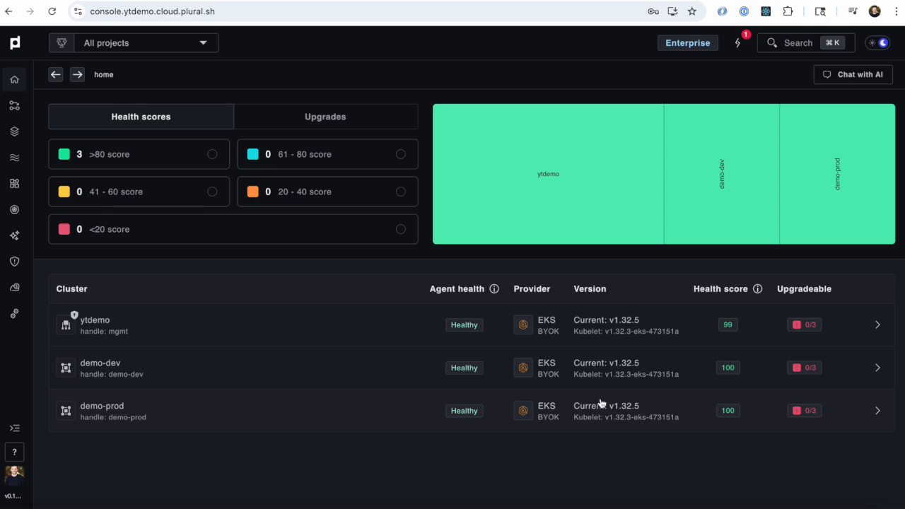
Step: Examine the configuration and infrastructure issues behind the ytdemo cluster's health score, and close its overview
left_click(410, 326)
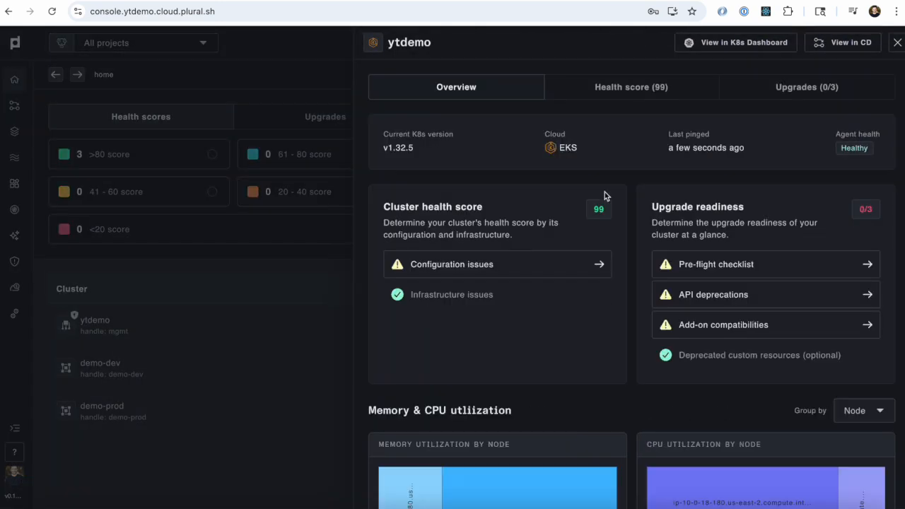
left_click(517, 270)
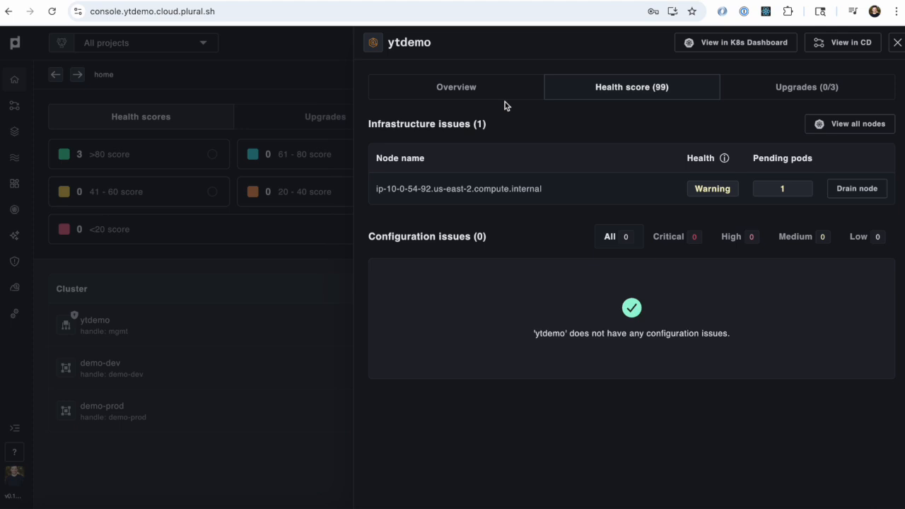
left_click(490, 88)
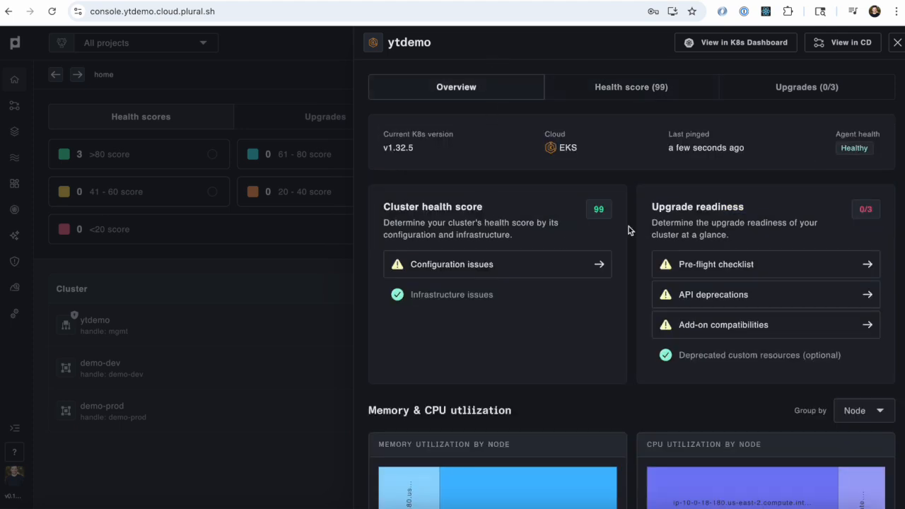
left_click(234, 277)
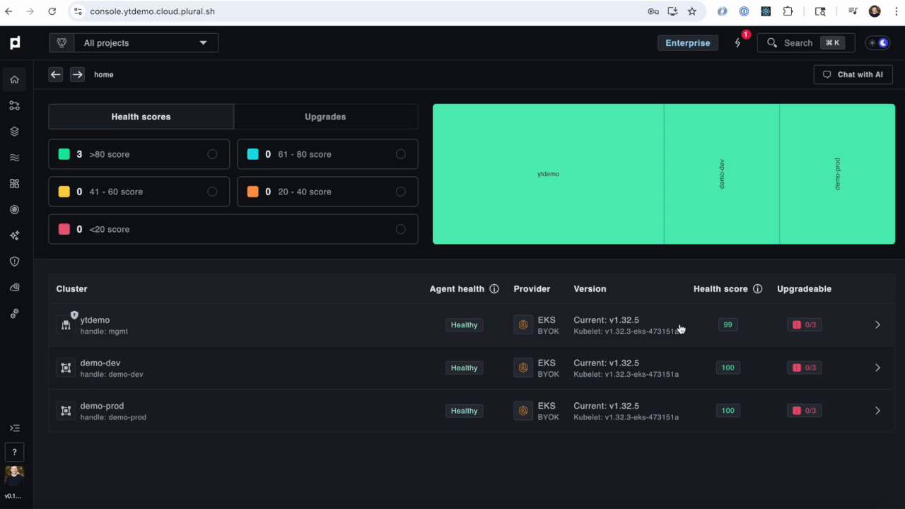
Step: Look over the cluster list and the infrastructure stacks list, and return to the clusters
left_click(14, 105)
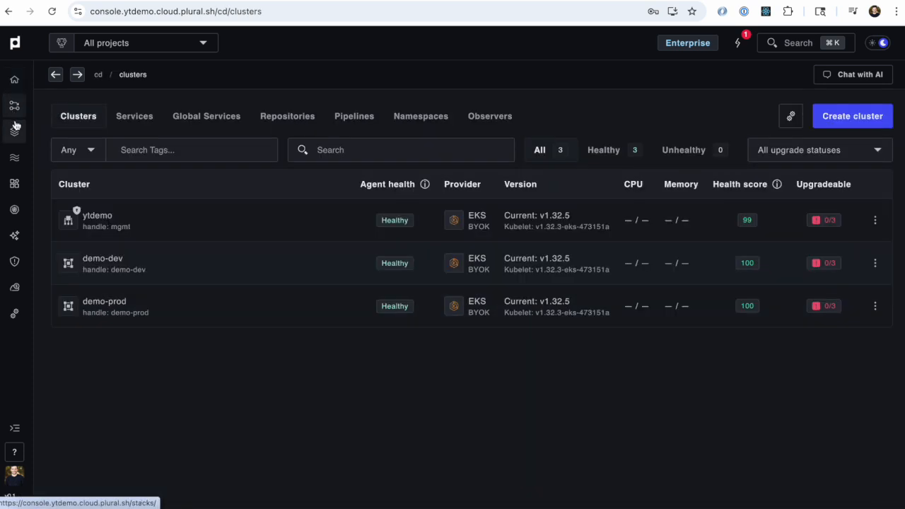
left_click(15, 127)
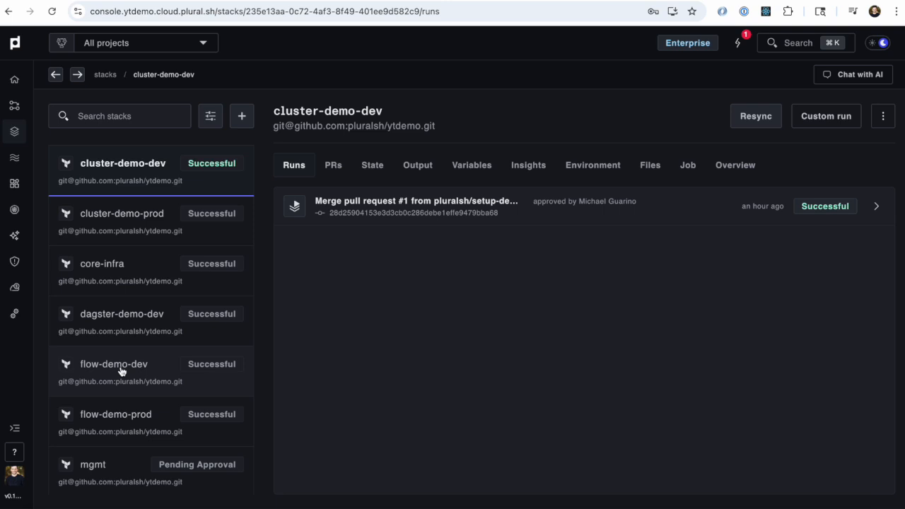
left_click(13, 110)
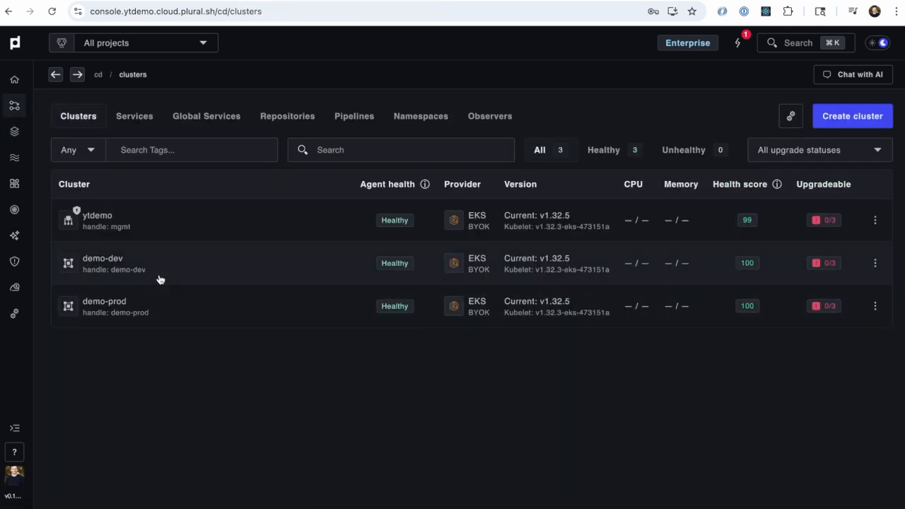
Step: Compare the runs of the dagster-demo-dev, flow-demo-dev and flow-demo-prod stacks
left_click(14, 131)
left_click(131, 322)
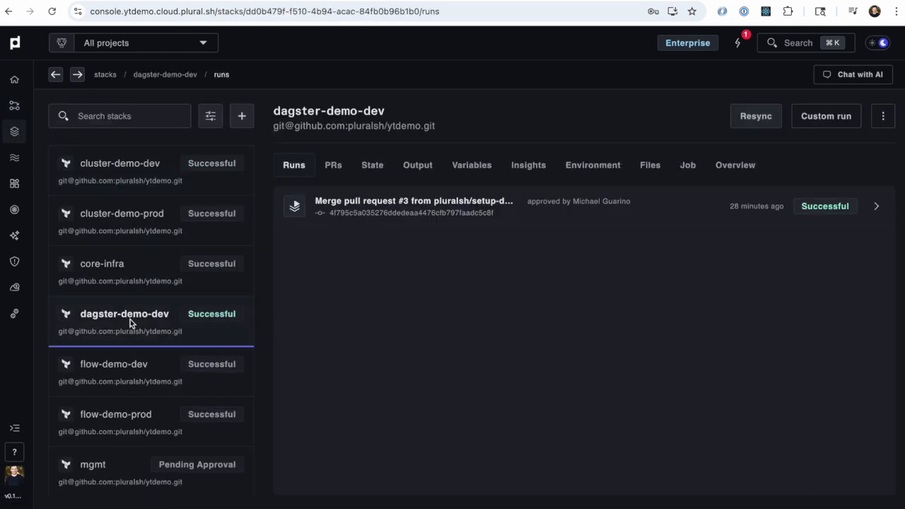
left_click(131, 373)
left_click(132, 415)
left_click(136, 382)
left_click(134, 411)
left_click(136, 377)
left_click(133, 411)
left_click(142, 371)
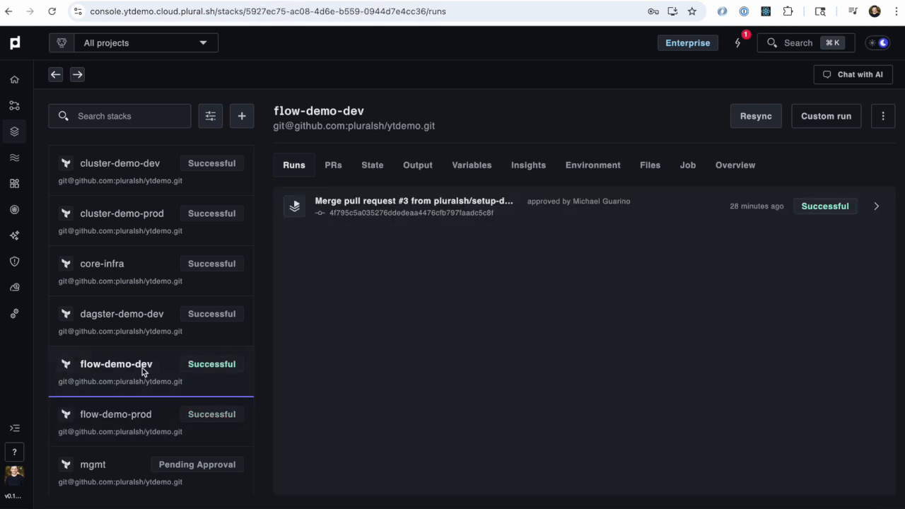
Step: Open the demo flow and view its services across the dev and prod clusters
left_click(15, 157)
left_click(269, 238)
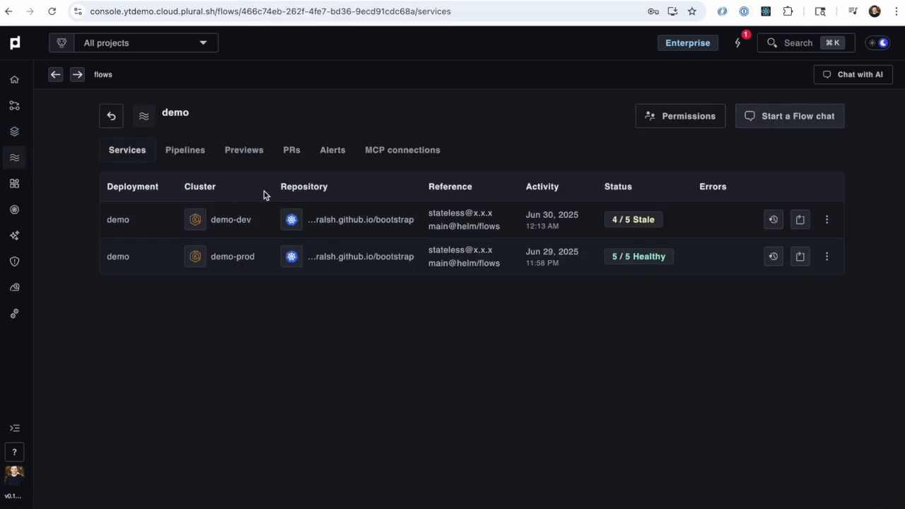